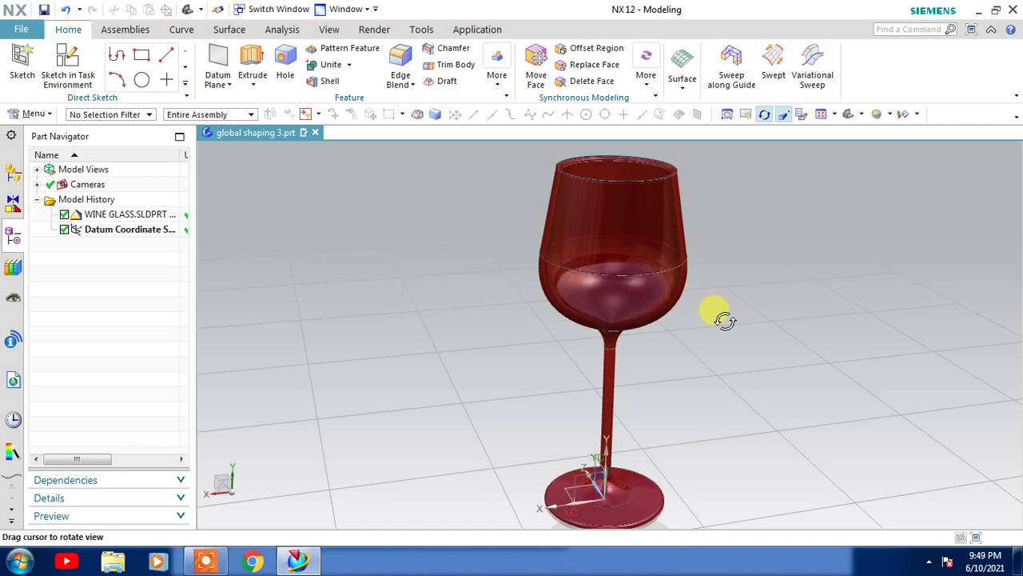
# Step: Turn off True Shading so the wine glass displays with standard shading
pyautogui.click(330, 30)
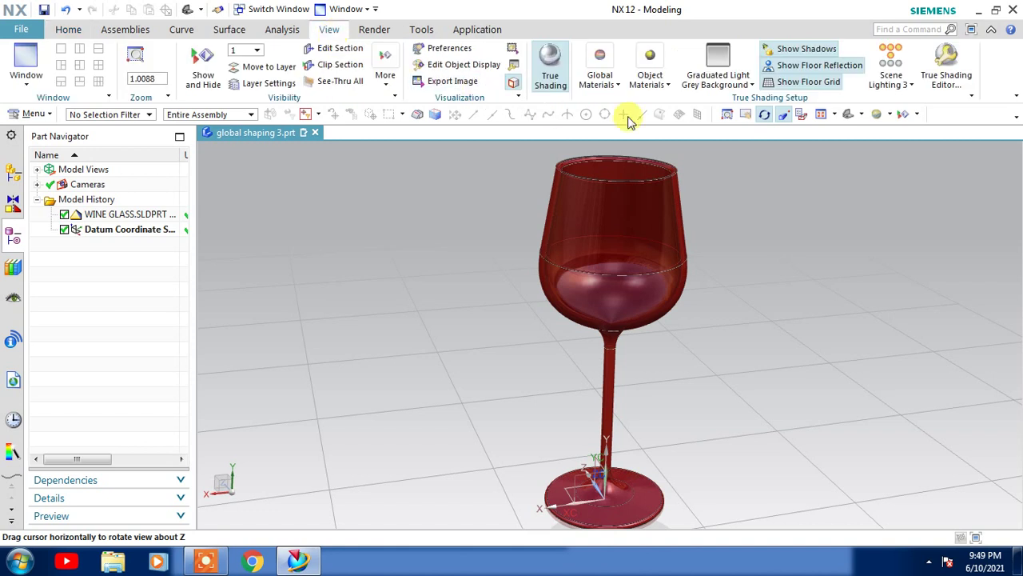
pyautogui.click(549, 67)
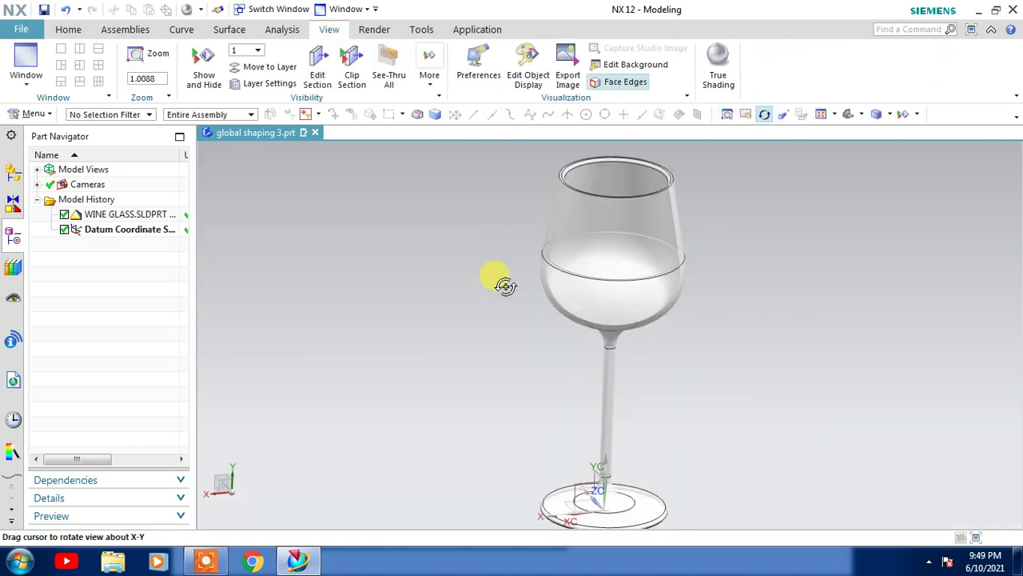
pyautogui.scroll(-1, 489, 307)
pyautogui.moveTo(489, 307)
pyautogui.mouseDown()
pyautogui.moveTo(499, 293)
pyautogui.moveTo(500, 304)
pyautogui.moveTo(519, 299)
pyautogui.moveTo(530, 322)
pyautogui.moveTo(337, 236)
pyautogui.mouseUp()
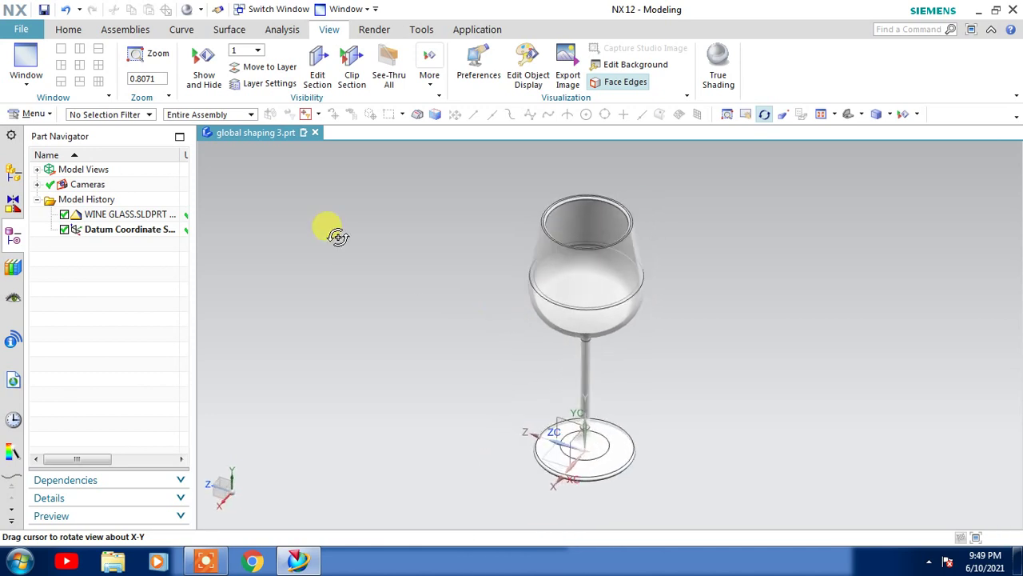
# Step: Start an At Distance datum plane from the datum coordinate system's plane and reverse its offset direction
pyautogui.click(68, 29)
pyautogui.click(217, 71)
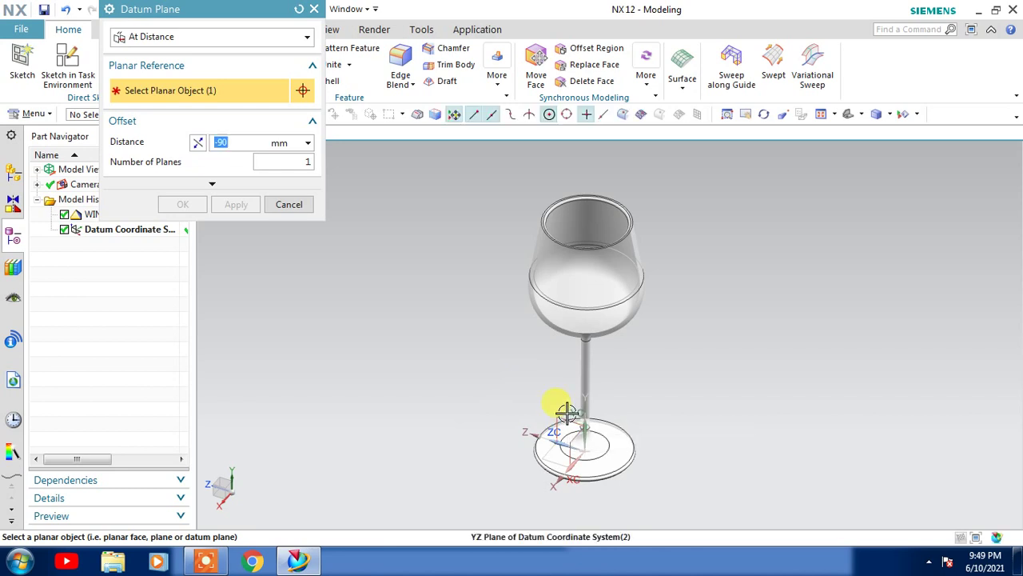
pyautogui.click(564, 411)
pyautogui.moveTo(676, 440); pyautogui.dragTo(654, 431, button='middle')
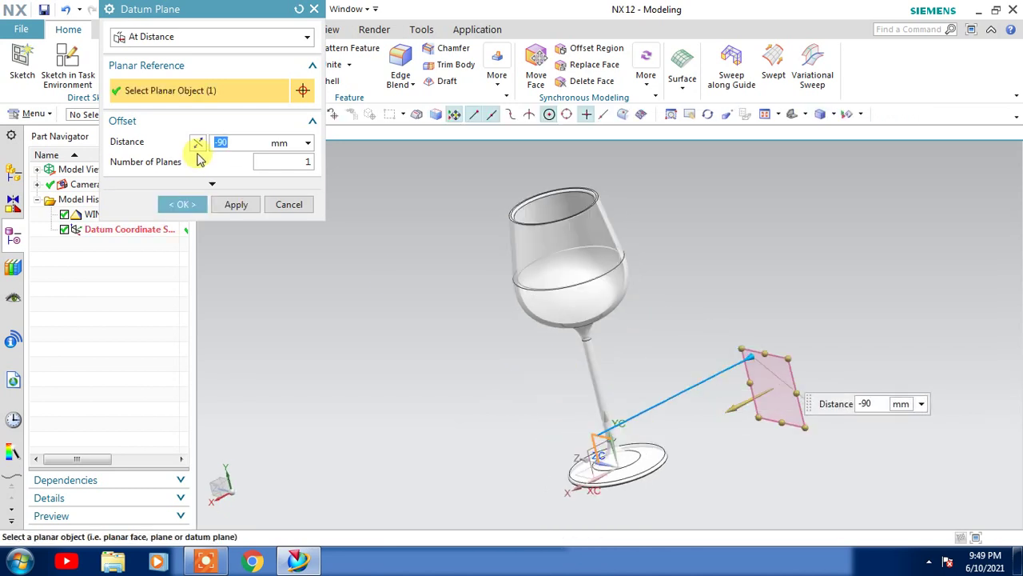
pyautogui.click(199, 142)
pyautogui.moveTo(589, 303); pyautogui.dragTo(592, 352, button='middle')
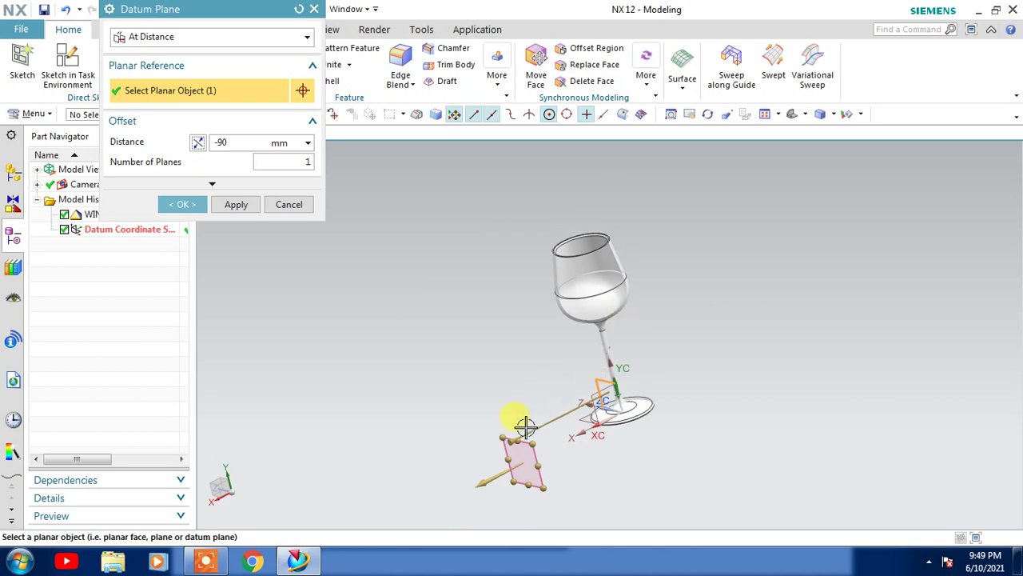
# Step: Set the datum plane's offset to -35 mm, extend its height above the glass rim, and create it
pyautogui.moveTo(506, 429); pyautogui.dragTo(498, 256)
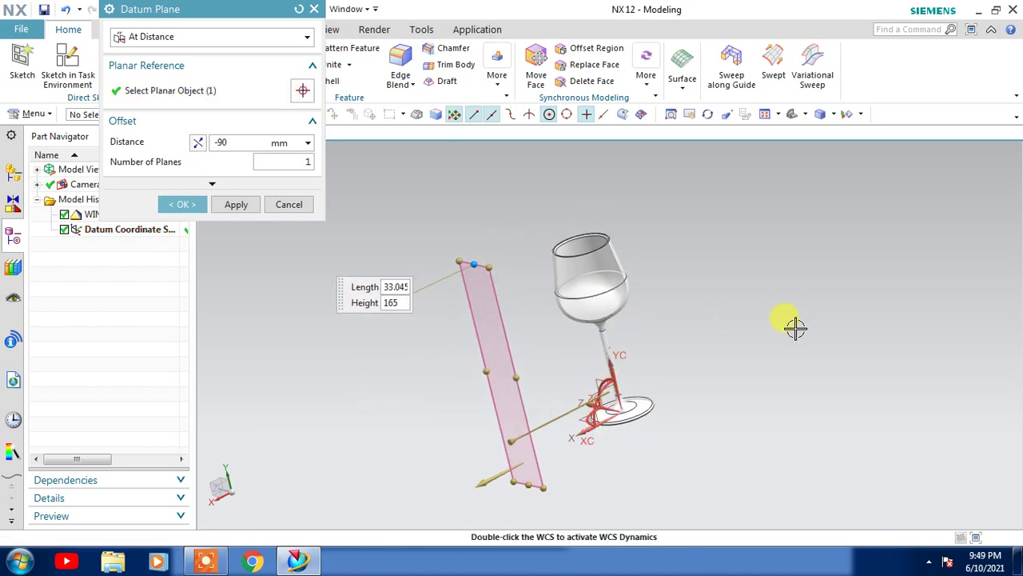
pyautogui.moveTo(793, 327); pyautogui.dragTo(613, 360, button='middle')
pyautogui.moveTo(480, 397); pyautogui.dragTo(544, 405)
pyautogui.moveTo(544, 339)
pyautogui.mouseDown()
pyautogui.moveTo(548, 327)
pyautogui.moveTo(558, 333)
pyautogui.mouseUp()
pyautogui.moveTo(670, 367); pyautogui.dragTo(690, 373, button='middle')
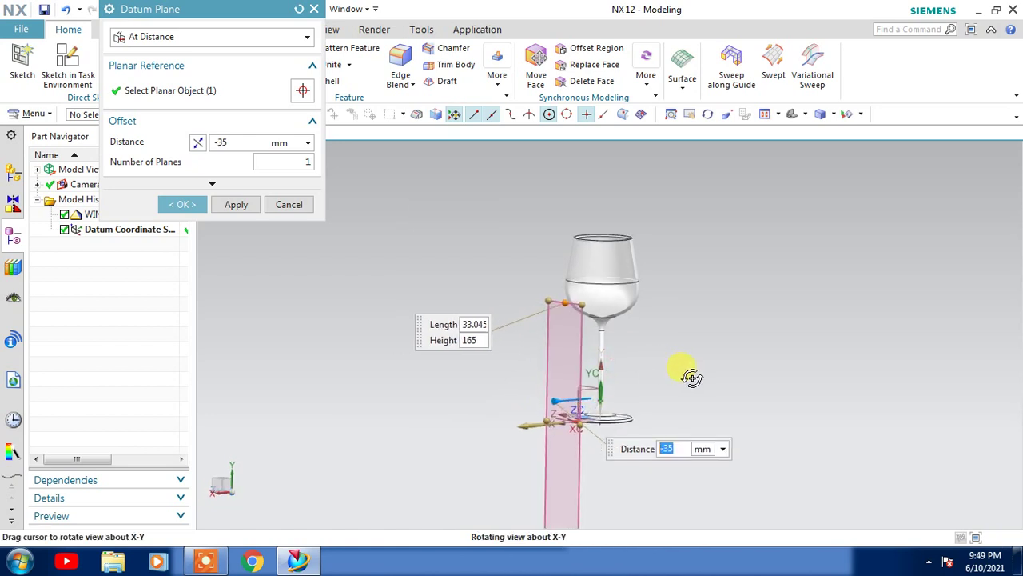
pyautogui.moveTo(567, 277); pyautogui.dragTo(555, 217)
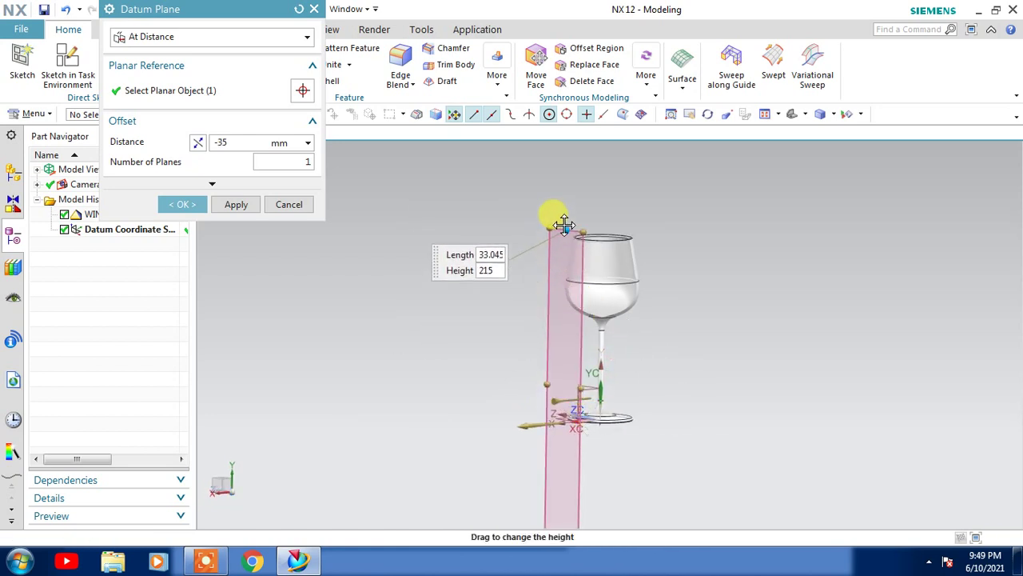
pyautogui.click(182, 204)
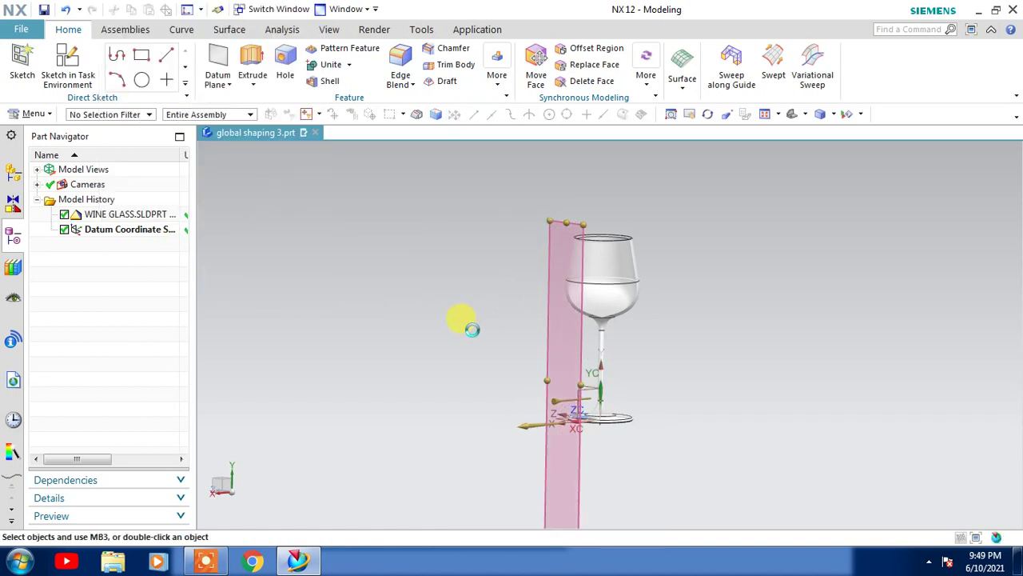
# Step: Create a sketch on the new datum plane with the reversed Z-axis as horizontal reference
pyautogui.moveTo(472, 328); pyautogui.dragTo(516, 361, button='middle')
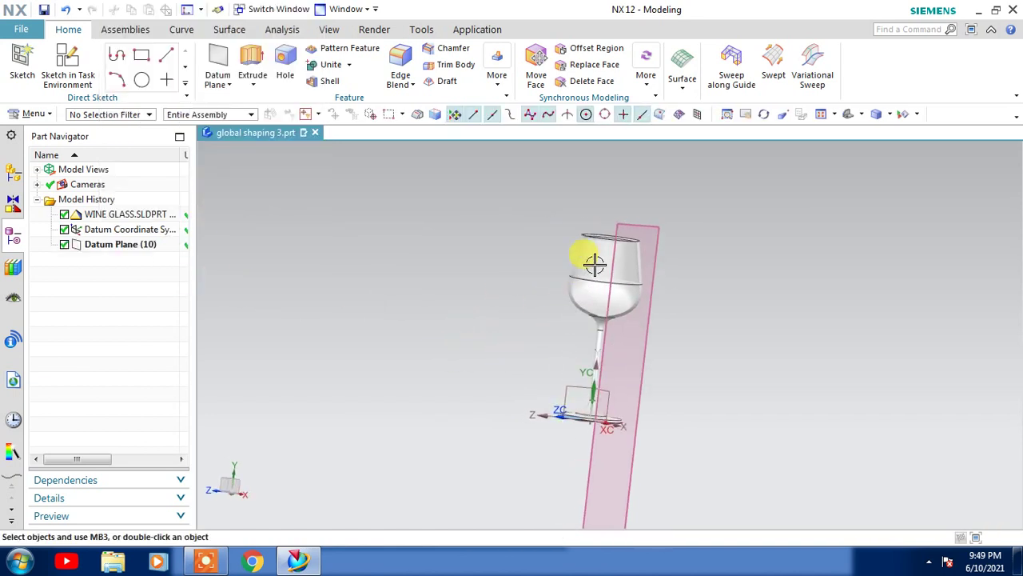
pyautogui.click(621, 223)
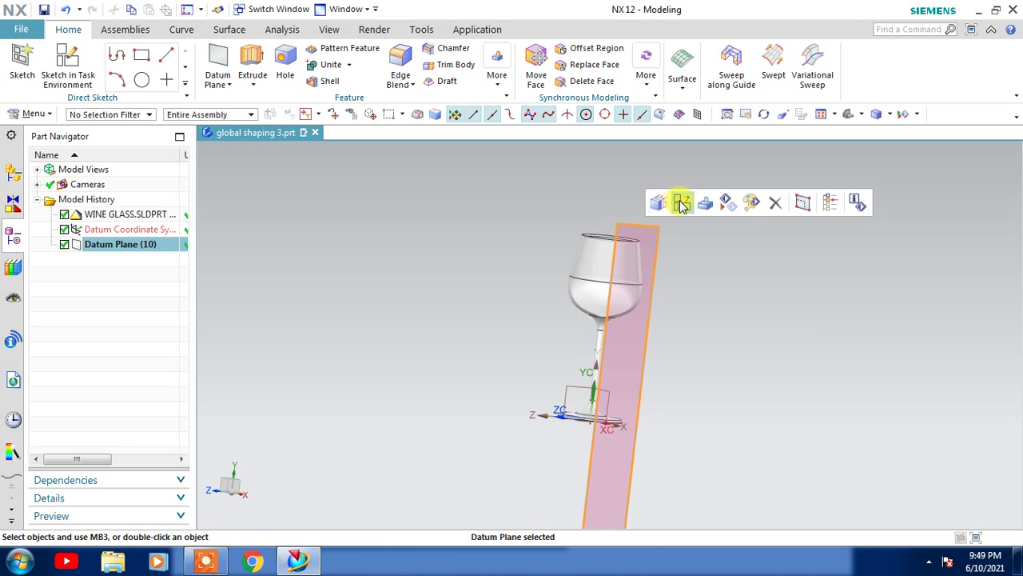
pyautogui.click(681, 204)
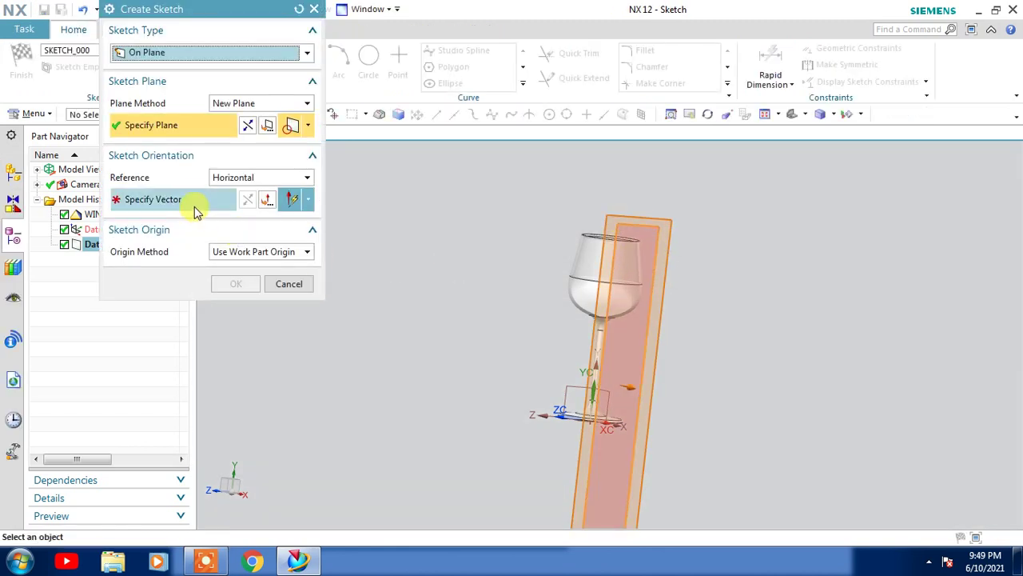
pyautogui.click(194, 207)
pyautogui.click(566, 332)
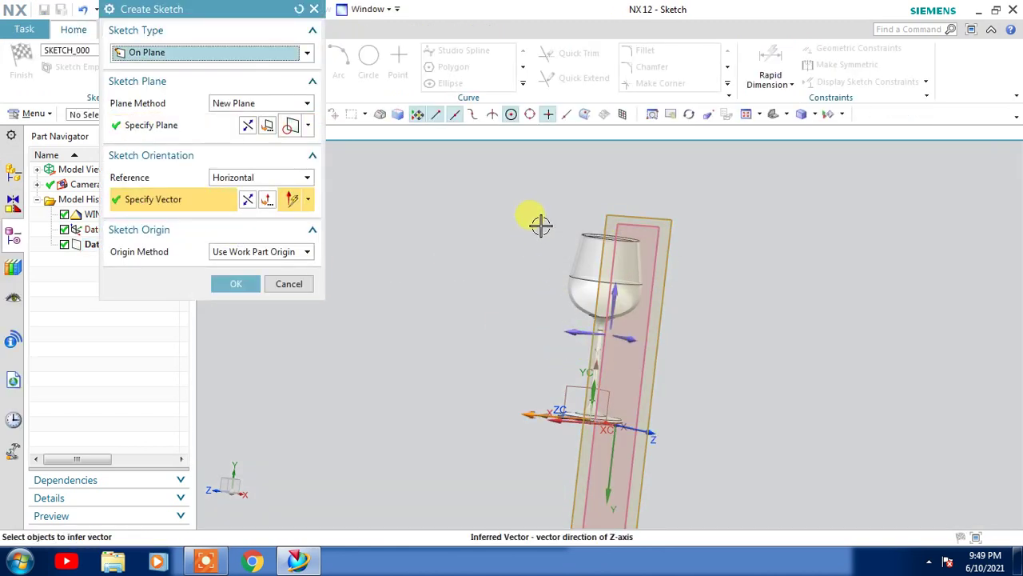
pyautogui.moveTo(434, 326); pyautogui.dragTo(417, 330, button='middle')
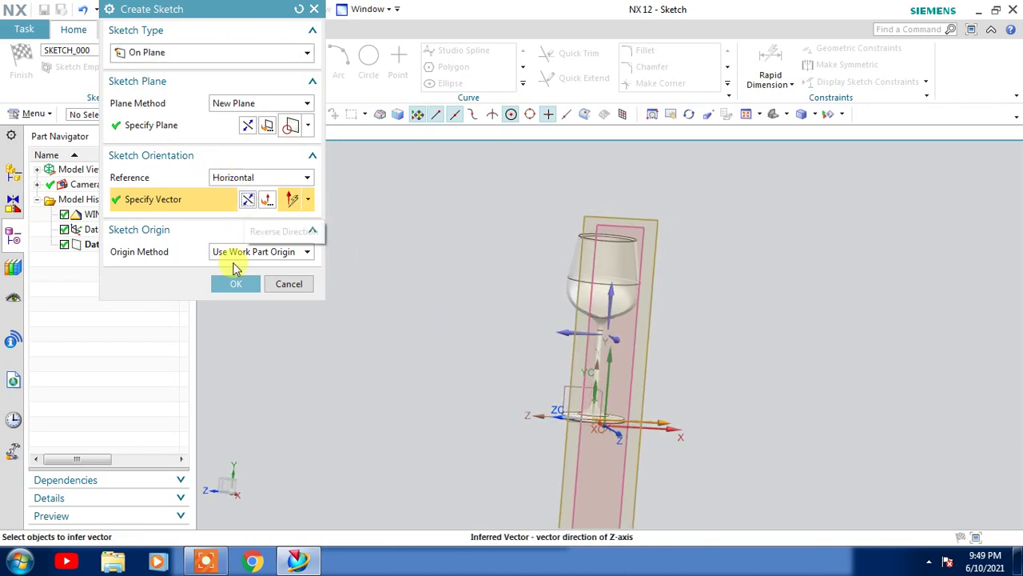
pyautogui.click(237, 284)
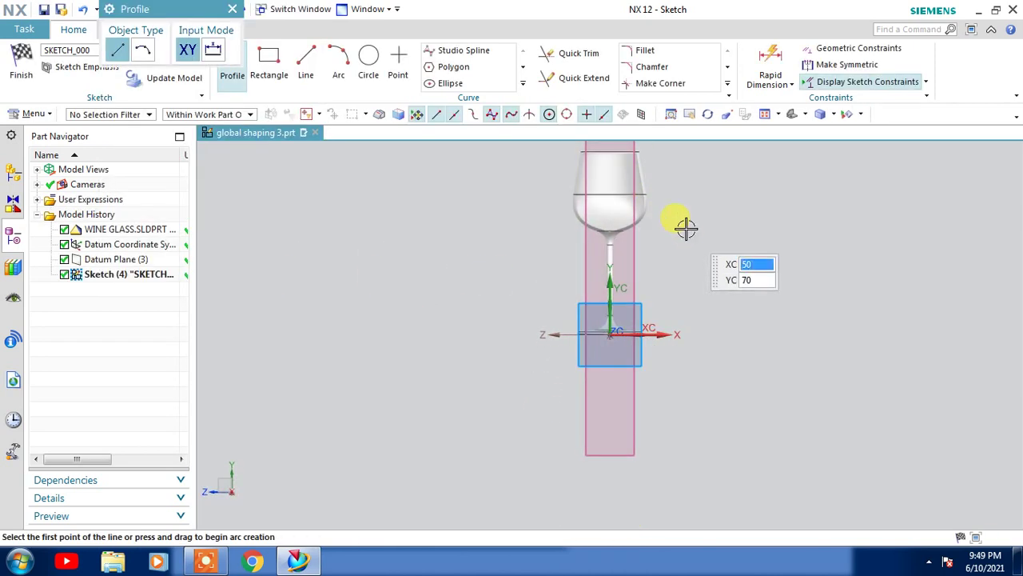
# Step: Sketch a rectangle about 155 by 15.6 mm across the upper bowl, with its upper edge aligned to the glass rim
pyautogui.scroll(3, 648, 281)
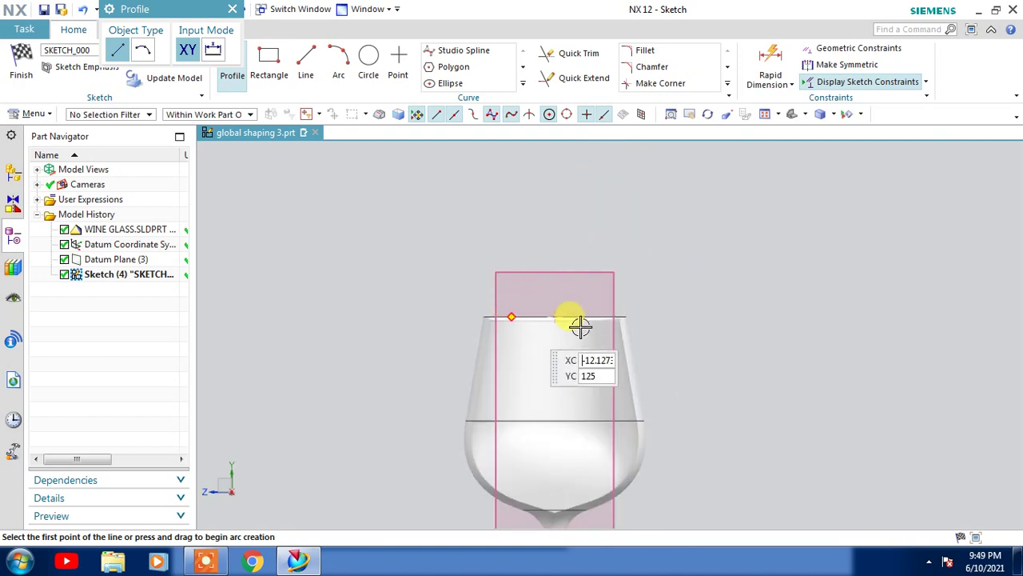
pyautogui.scroll(2, 645, 311)
pyautogui.scroll(-2, 645, 310)
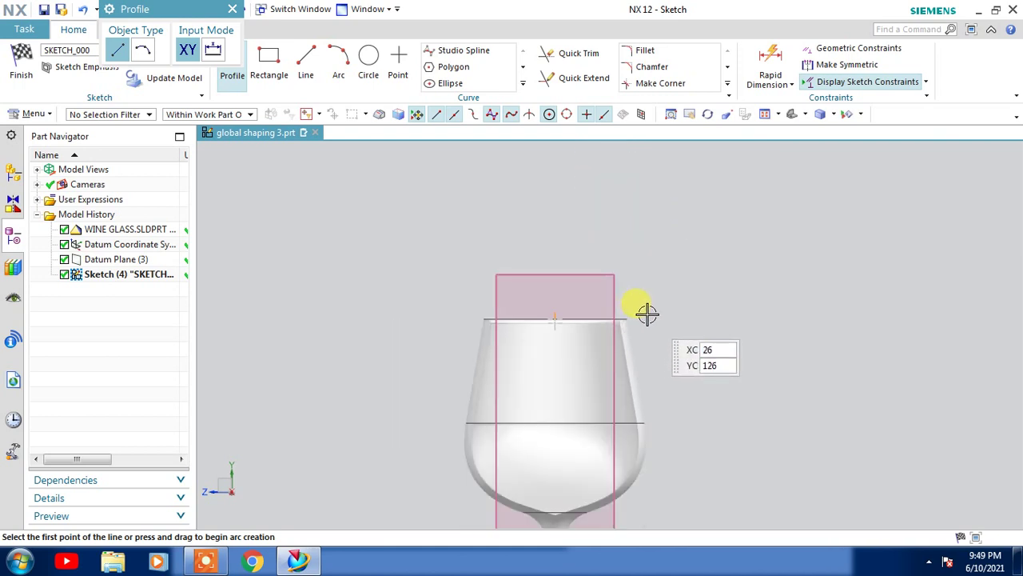
pyautogui.scroll(-3, 675, 290)
pyautogui.click(269, 61)
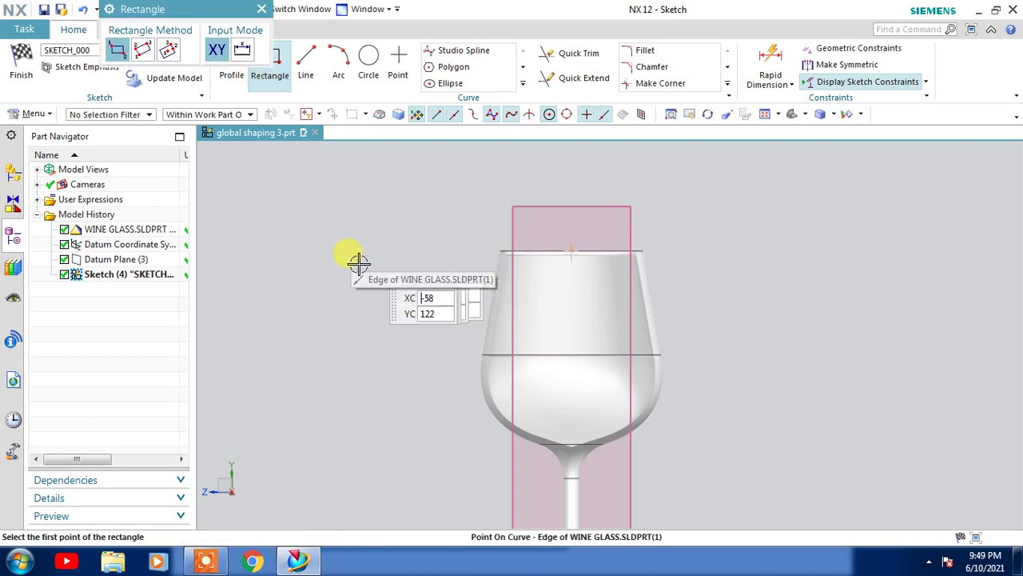
pyautogui.click(300, 253)
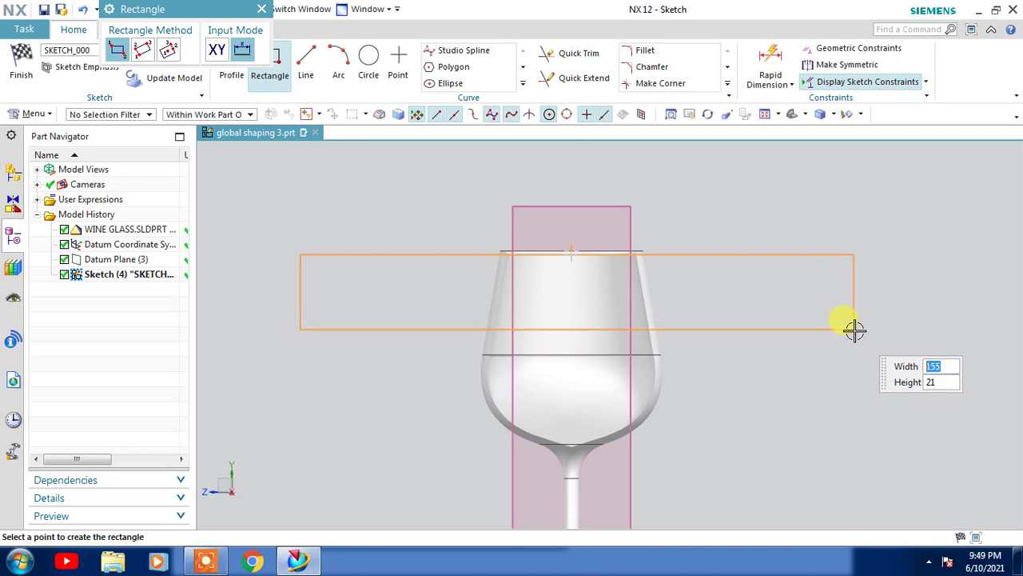
pyautogui.click(853, 328)
pyautogui.press('Escape')
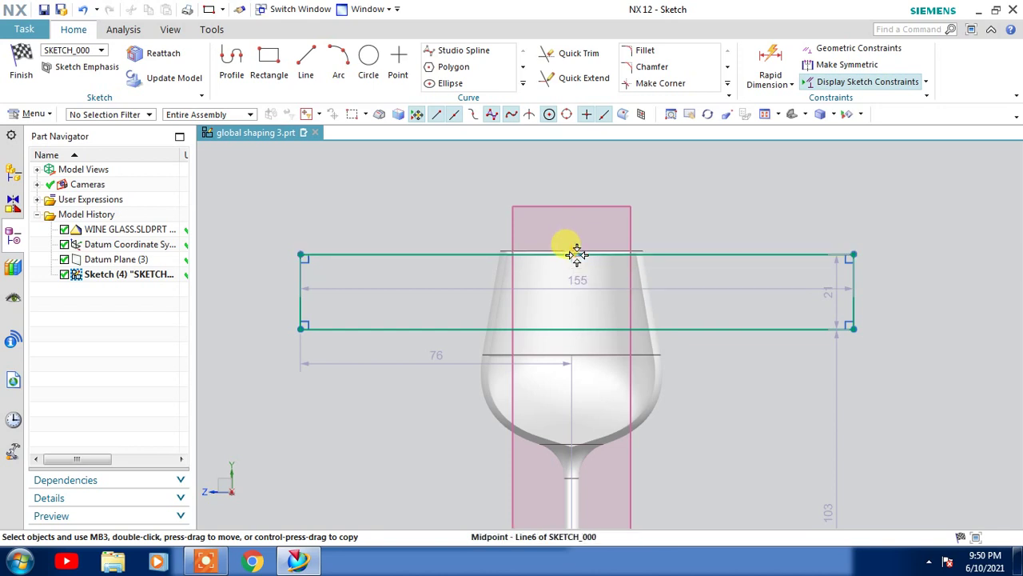
pyautogui.moveTo(576, 248); pyautogui.dragTo(575, 245)
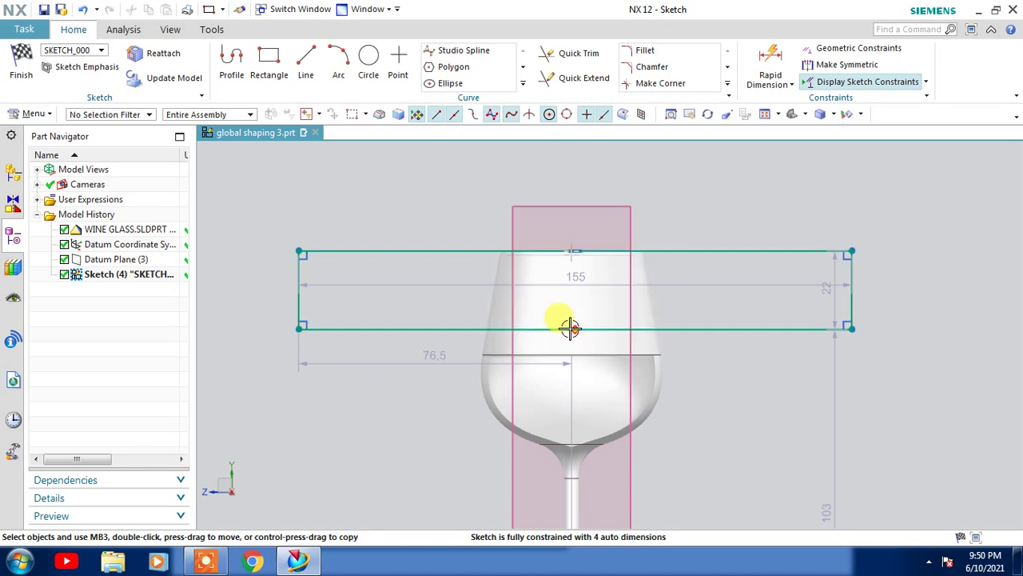
pyautogui.moveTo(573, 325); pyautogui.dragTo(576, 306)
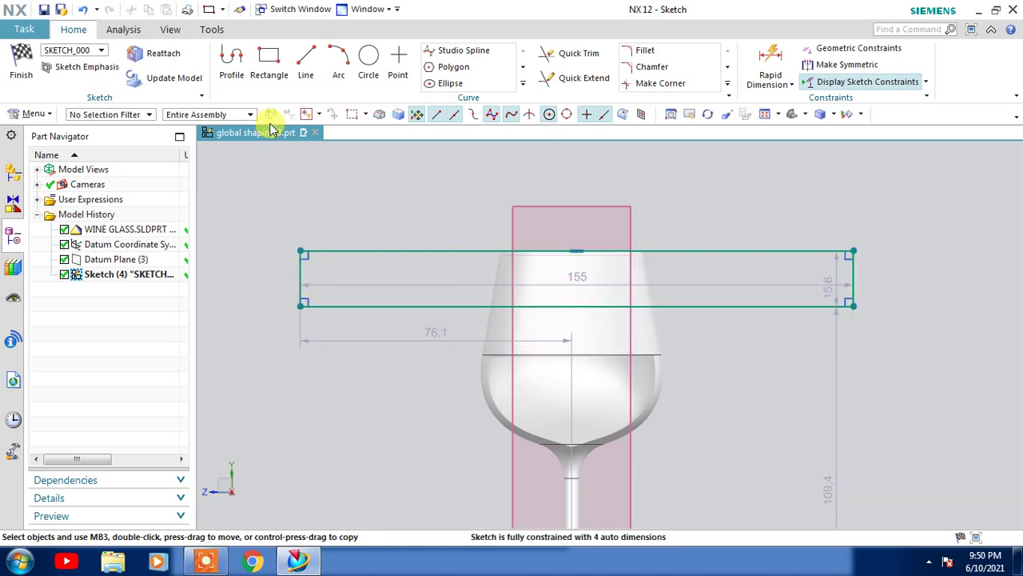
pyautogui.click(231, 64)
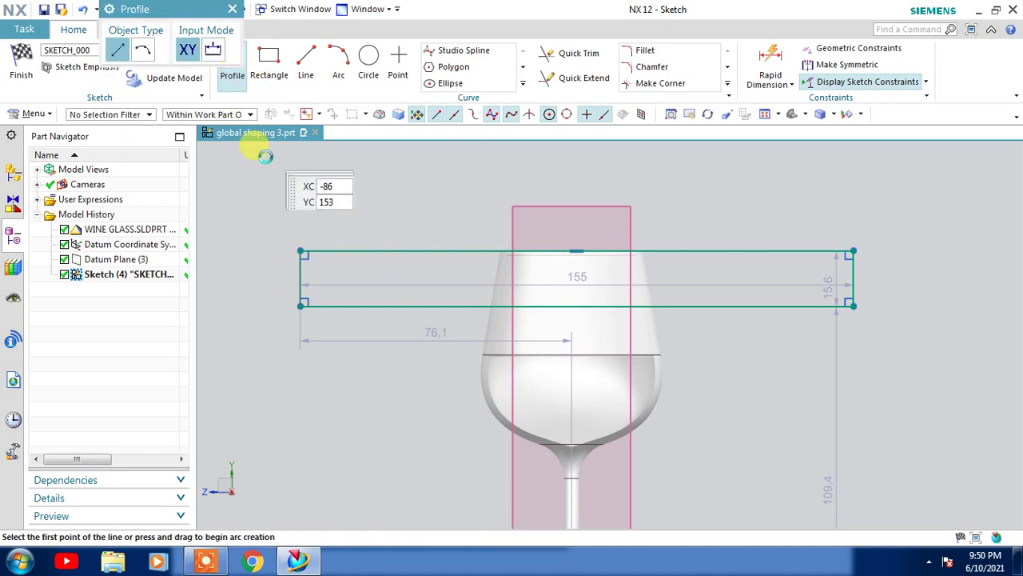
pyautogui.click(301, 301)
pyautogui.click(353, 252)
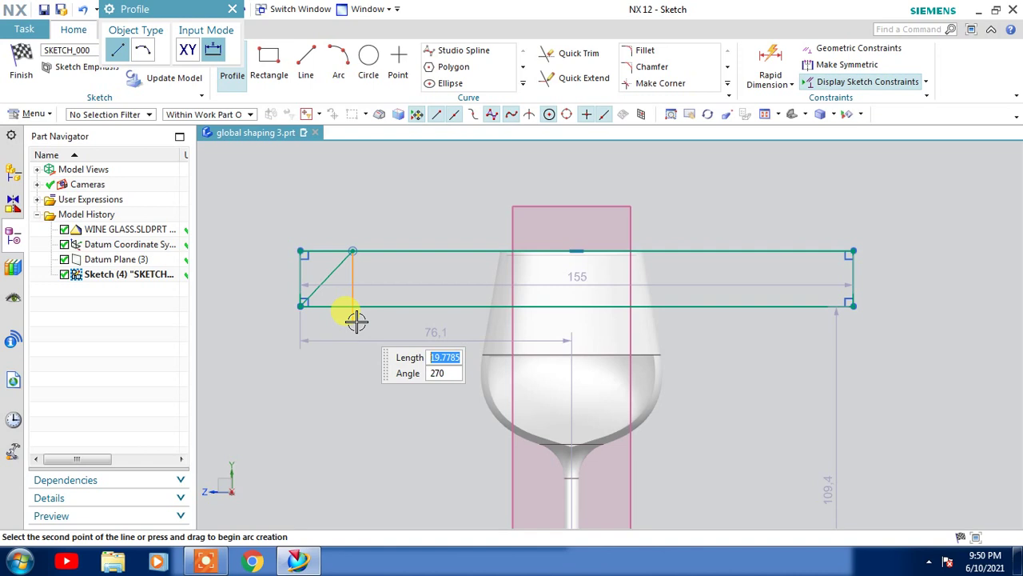
pyautogui.hotkey('ctrl', 'z')
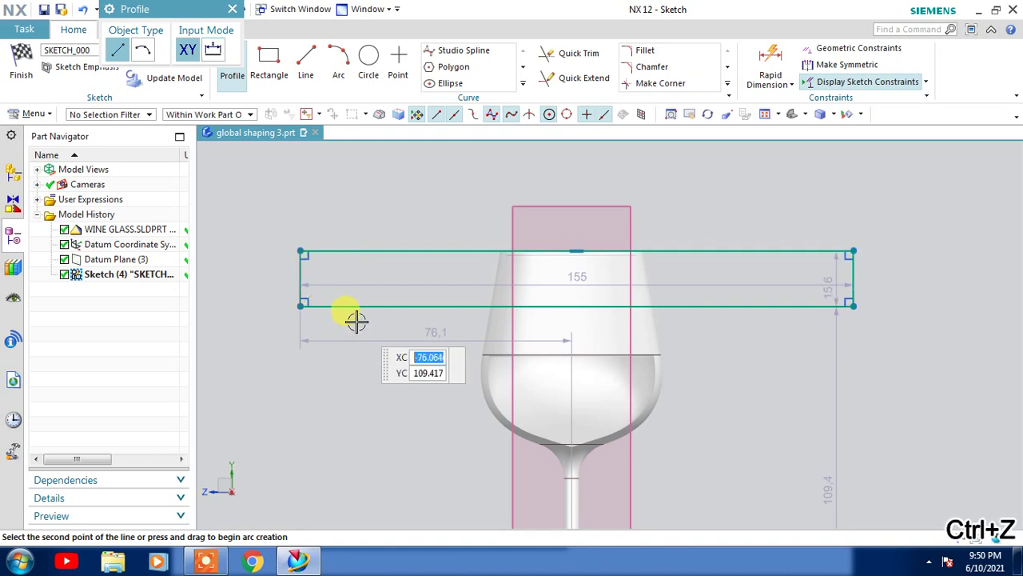
# Step: Sketch a zigzag from the rectangle's lower-left corner: a 16 mm diagonal at 44°, a vertical line down to the lower edge, and a parallel diagonal
pyautogui.click(300, 306)
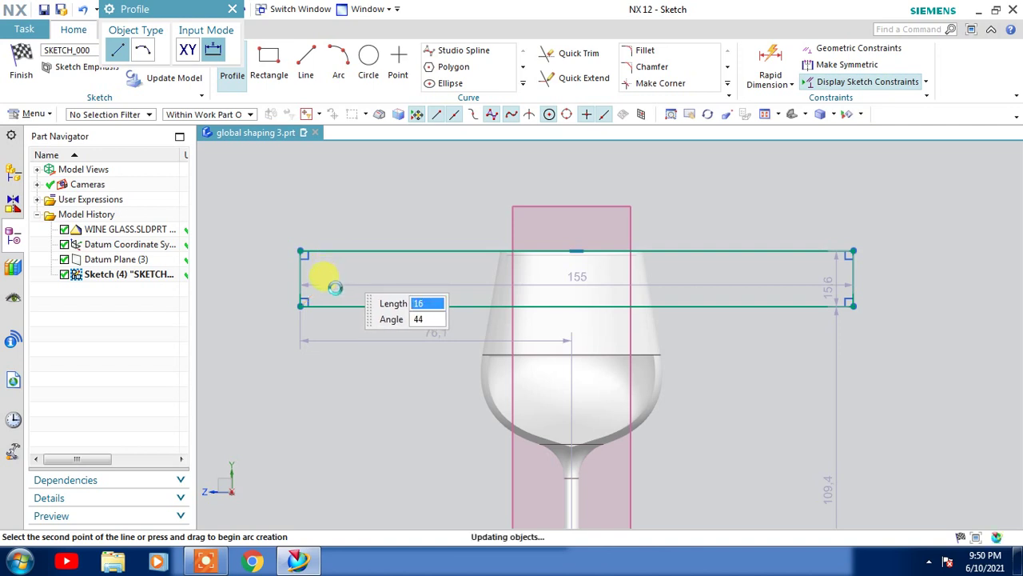
pyautogui.click(341, 267)
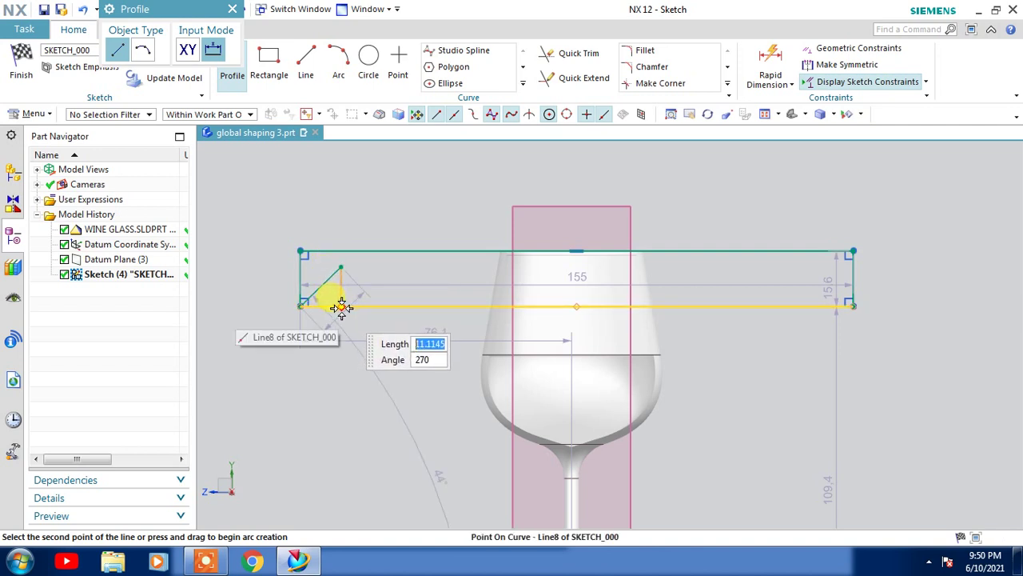
pyautogui.click(341, 306)
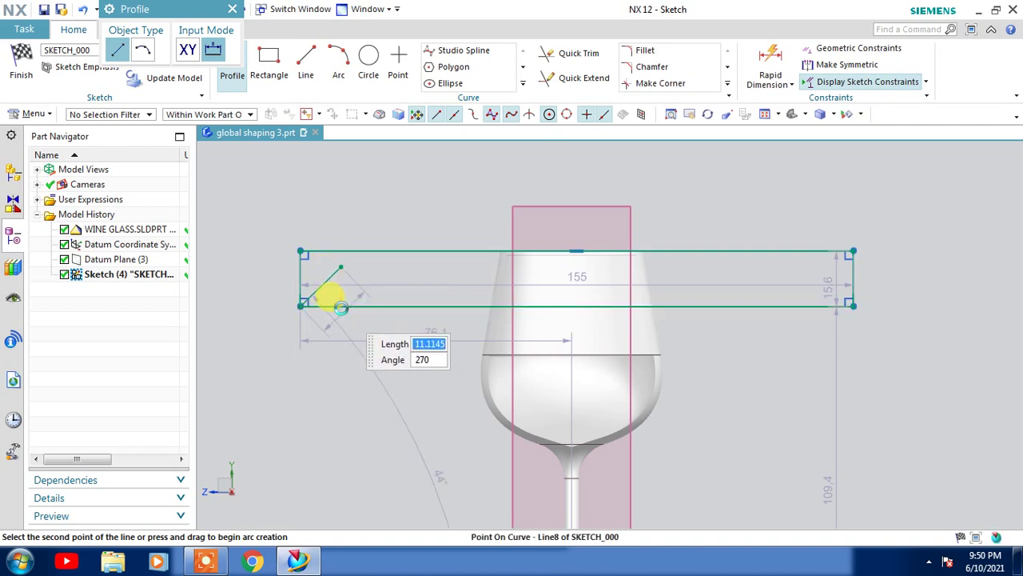
pyautogui.click(381, 267)
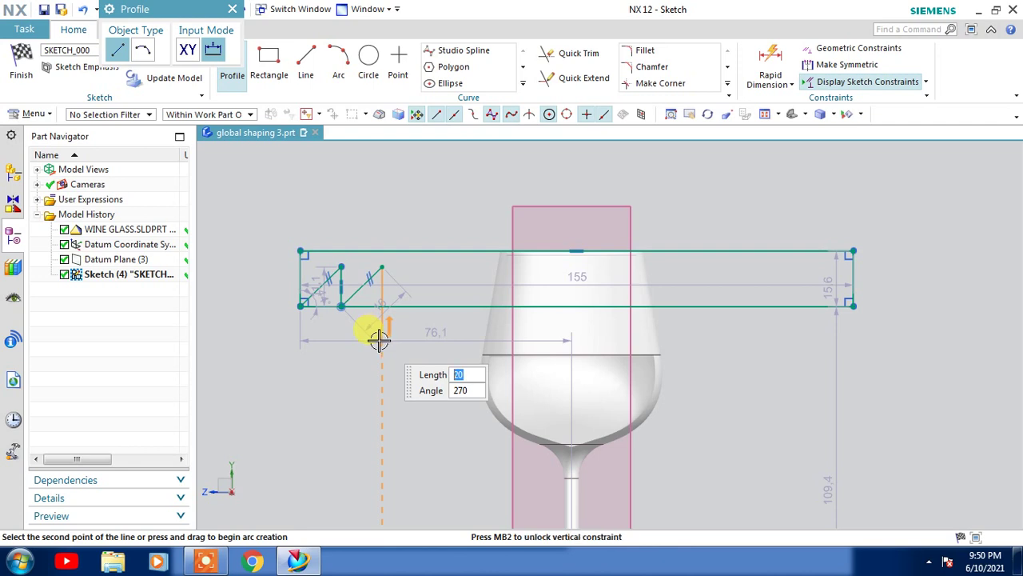
pyautogui.middleClick(382, 323)
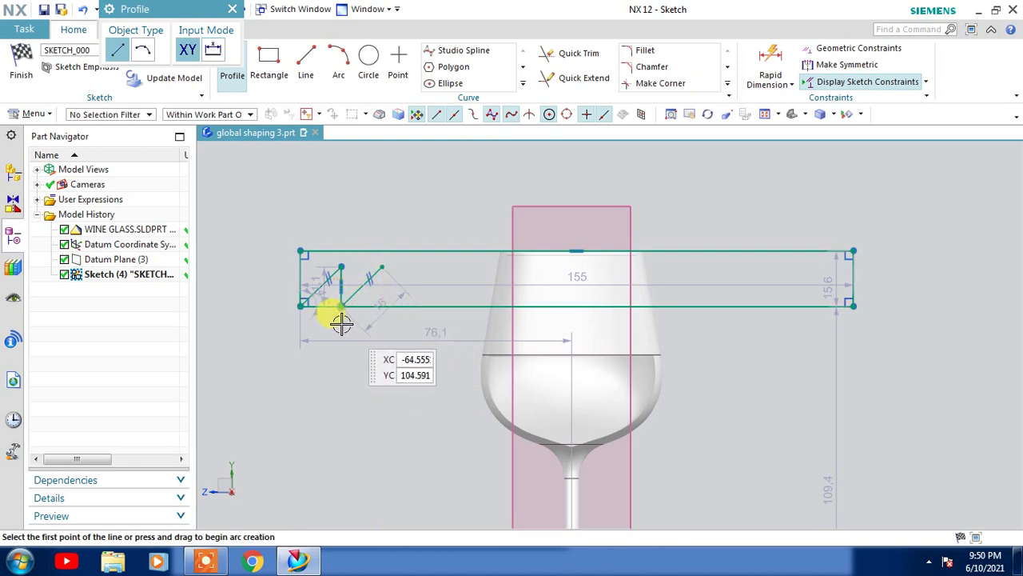
pyautogui.scroll(2, 316, 317)
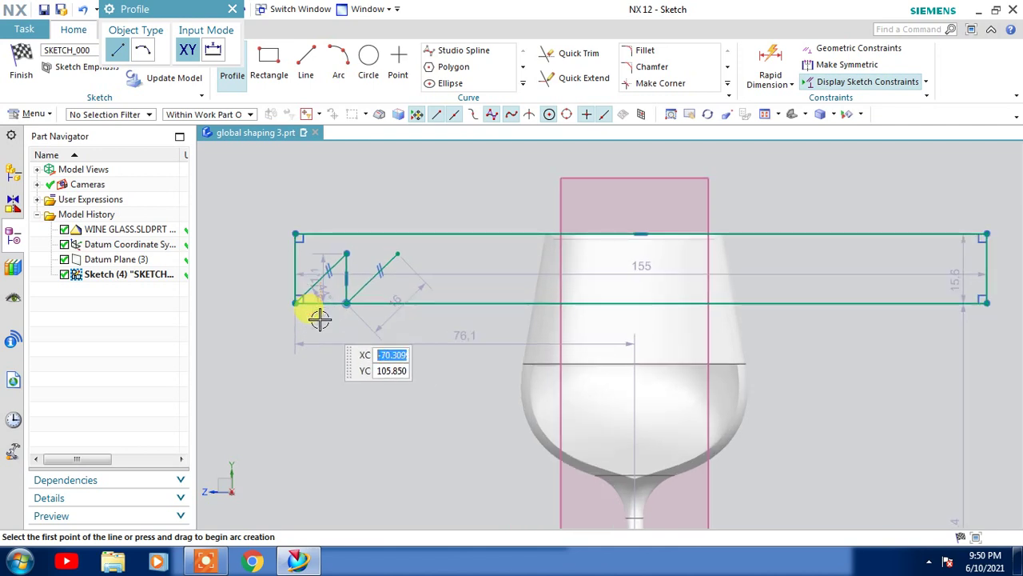
pyautogui.middleClick(442, 182)
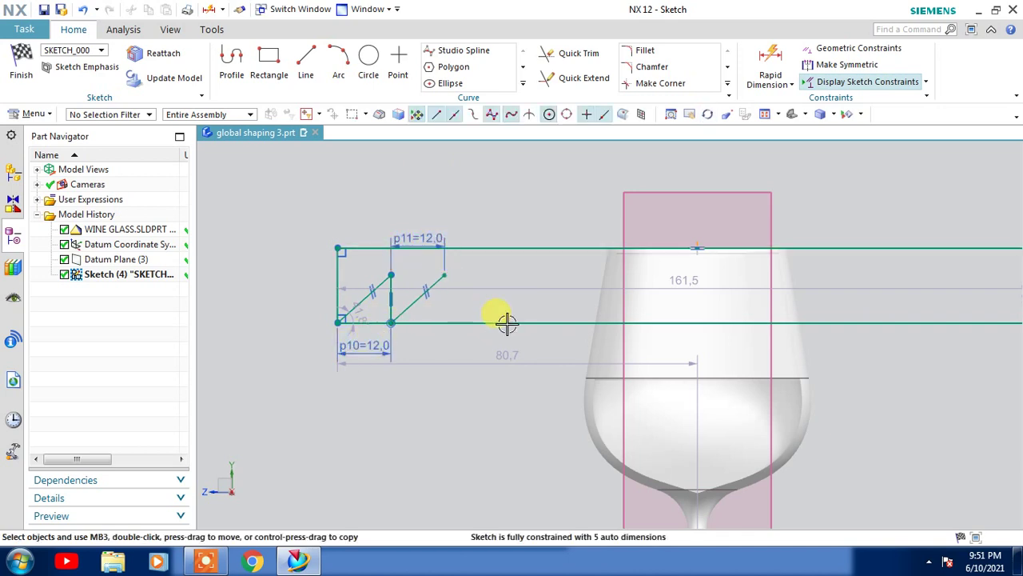
# Step: Set up a linear curve pattern of the zigzag's vertical line and second diagonal along the rectangle's lower edge, directed toward its right end
pyautogui.click(523, 83)
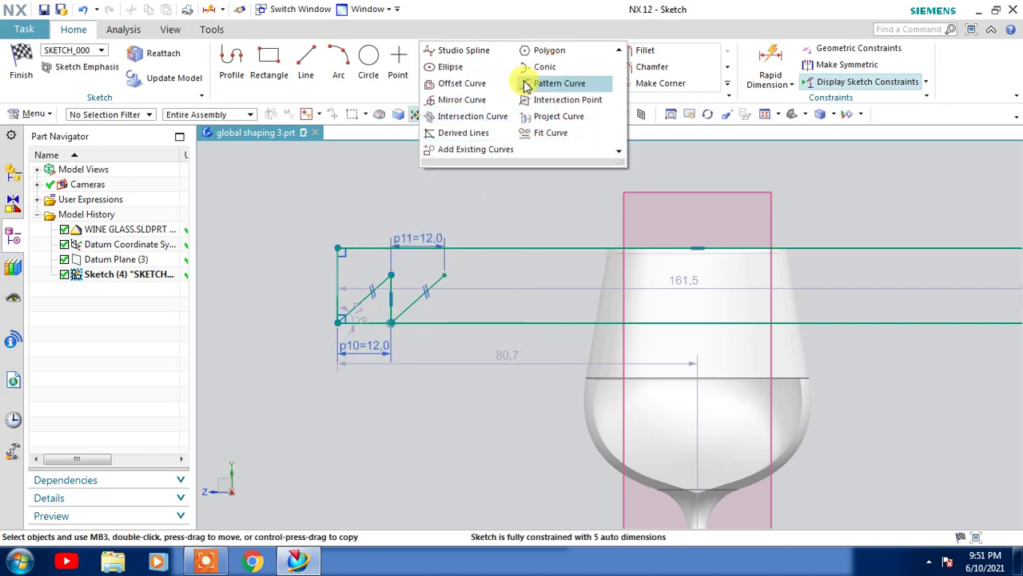
pyautogui.click(545, 92)
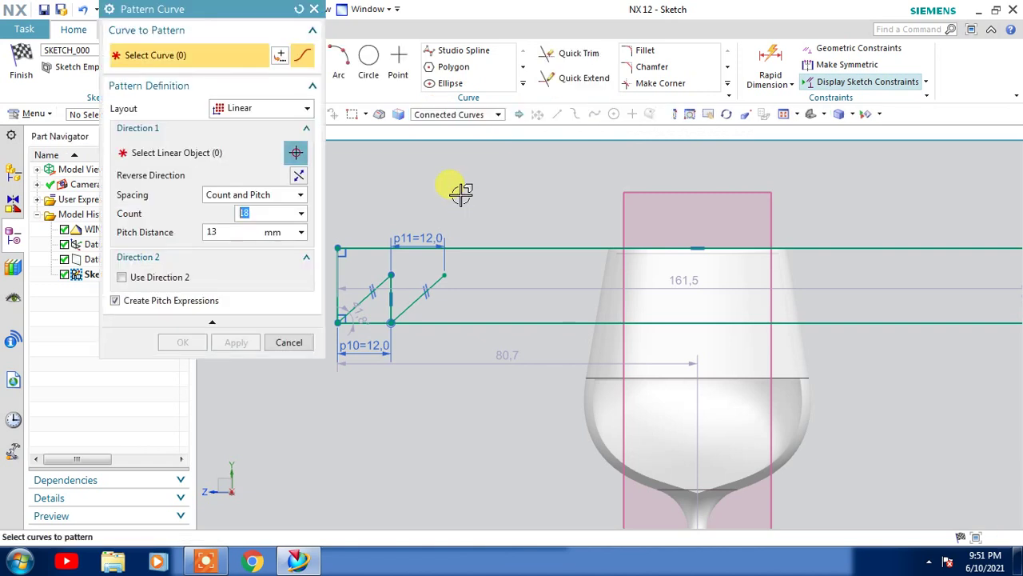
pyautogui.click(394, 291)
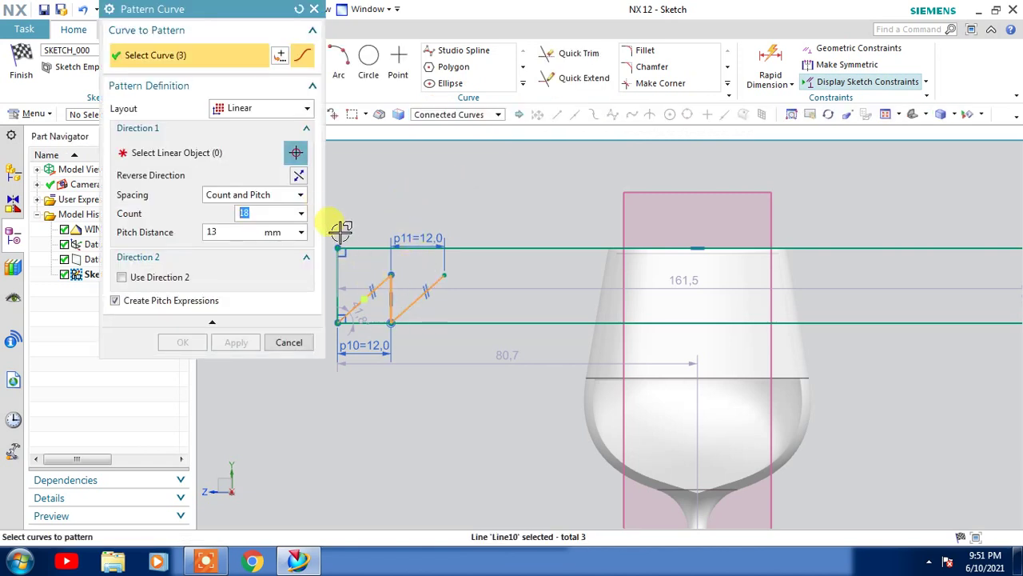
pyautogui.press('Escape')
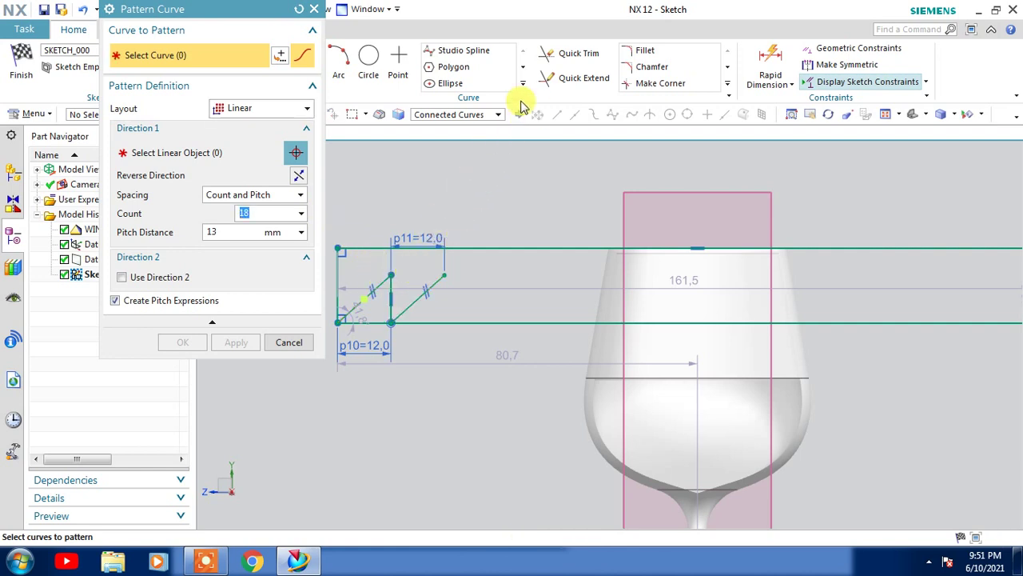
pyautogui.click(459, 116)
pyautogui.click(444, 133)
pyautogui.click(394, 291)
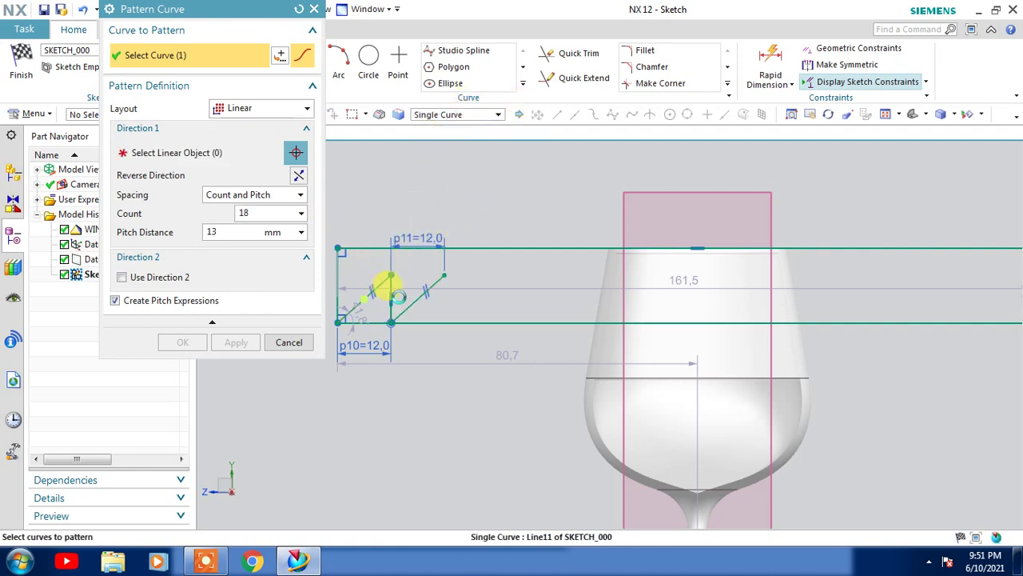
pyautogui.click(417, 299)
pyautogui.click(212, 154)
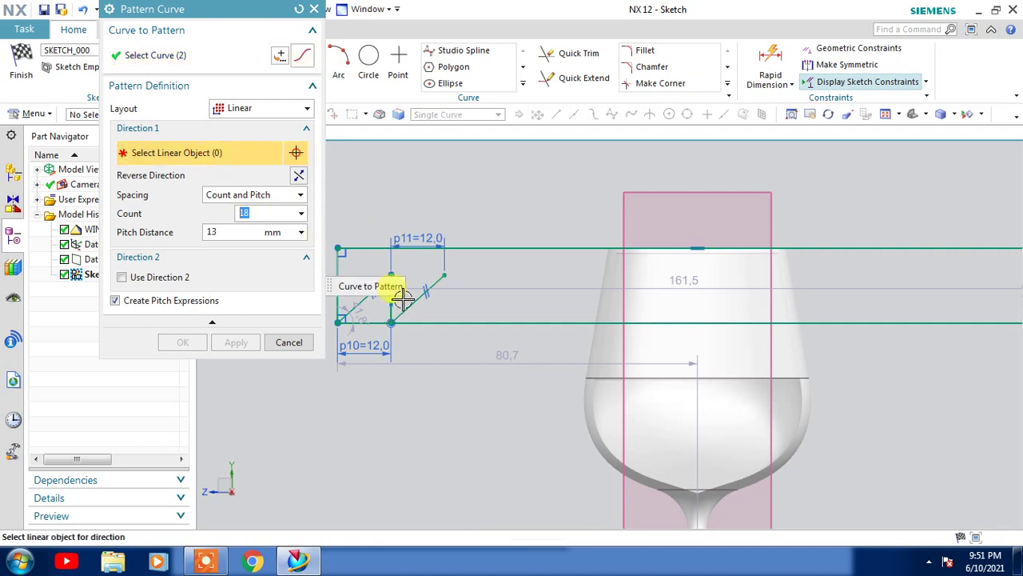
pyautogui.click(450, 323)
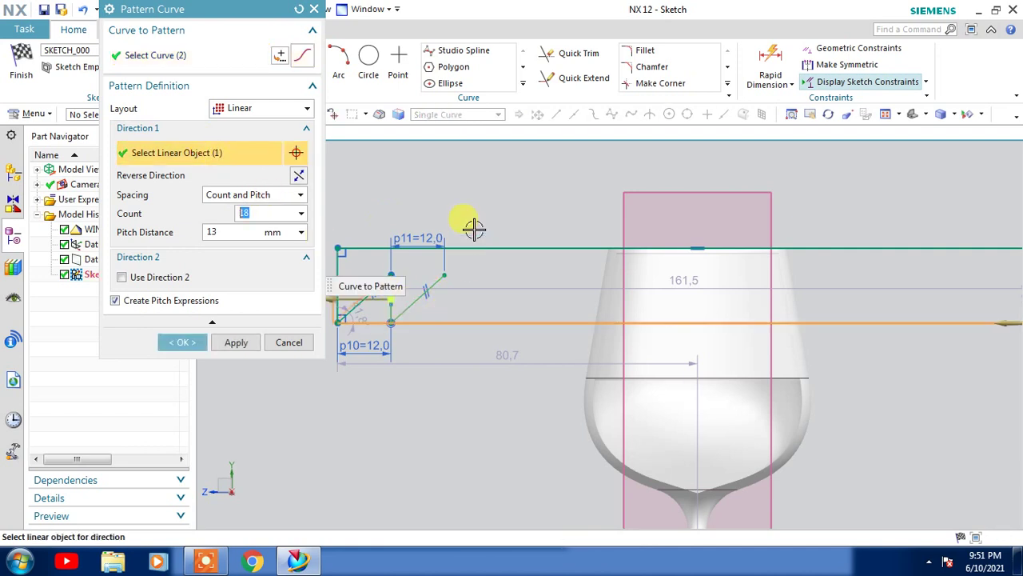
pyautogui.click(298, 176)
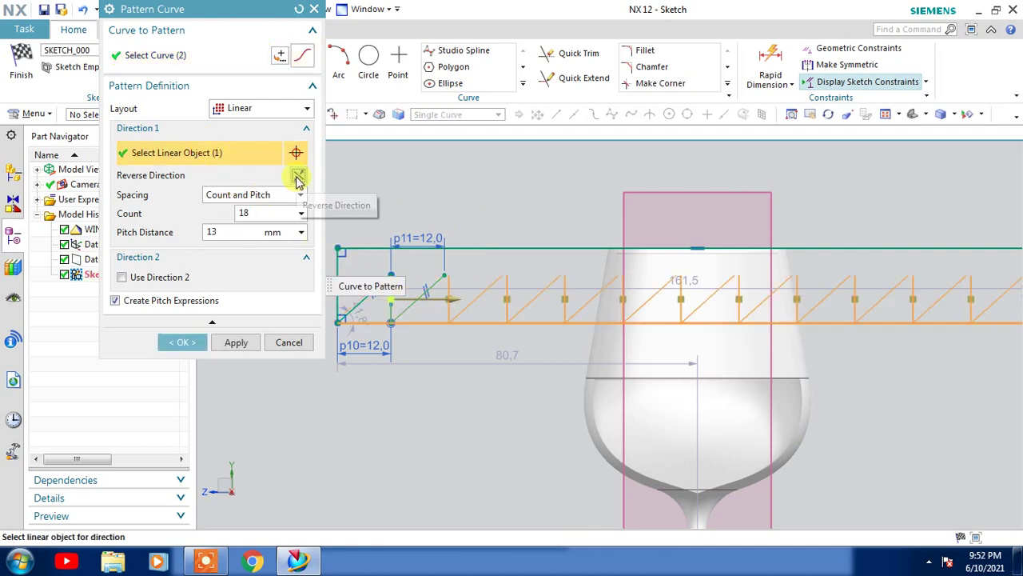
# Step: Set the pattern's pitch distance to 12 mm and count to 12, and create the repeated zigzag
pyautogui.click(239, 232)
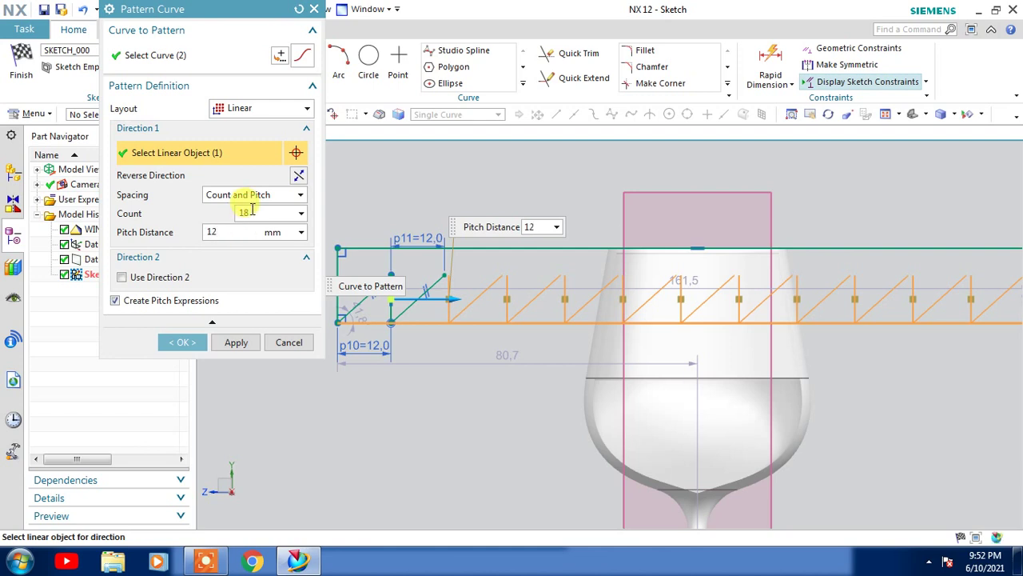
pyautogui.click(251, 212)
pyautogui.scroll(-2, 422, 300)
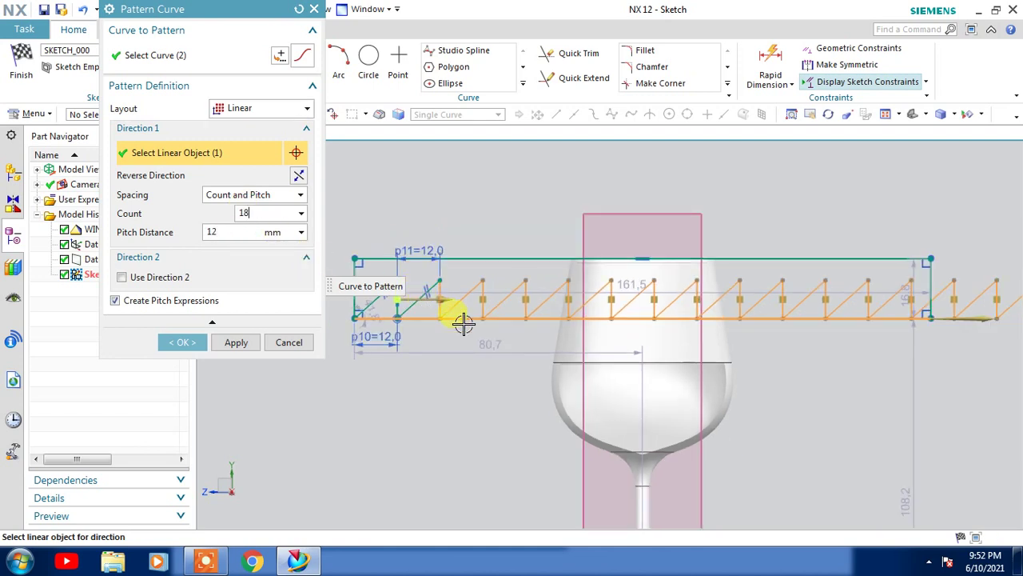
pyautogui.scroll(-4, 915, 339)
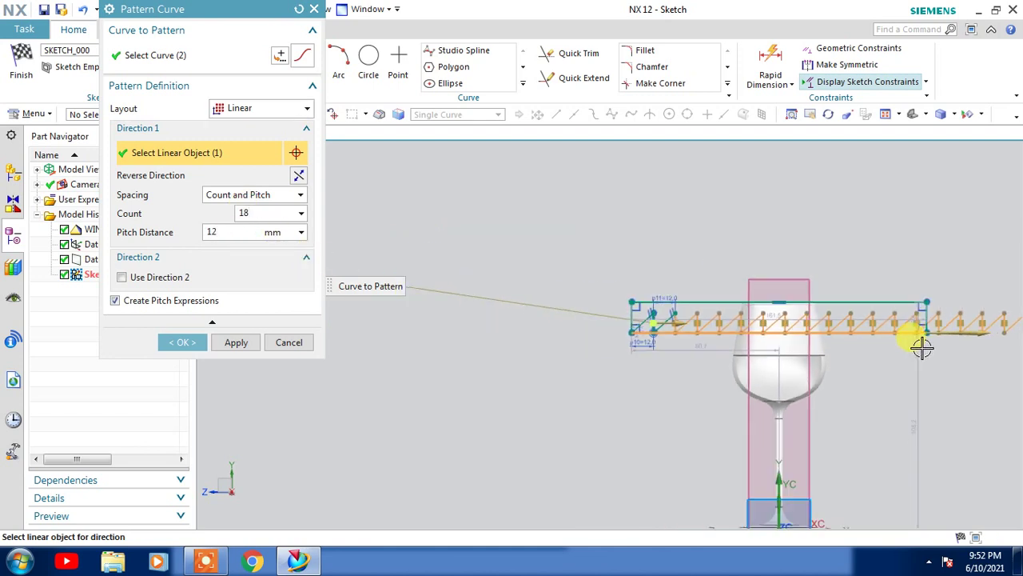
pyautogui.scroll(4, 920, 346)
pyautogui.scroll(1, 966, 340)
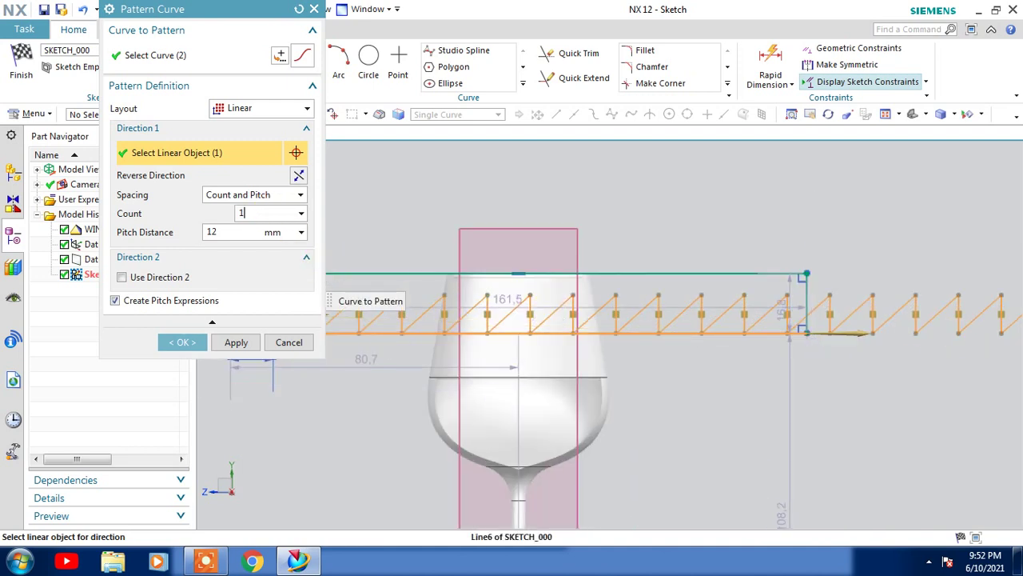
pyautogui.click(254, 231)
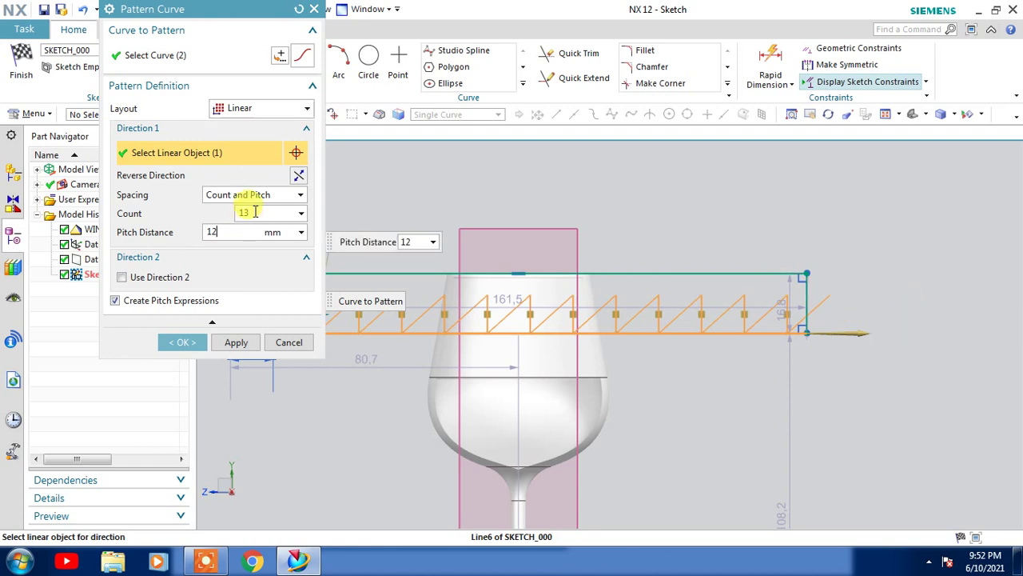
pyautogui.doubleClick(255, 212)
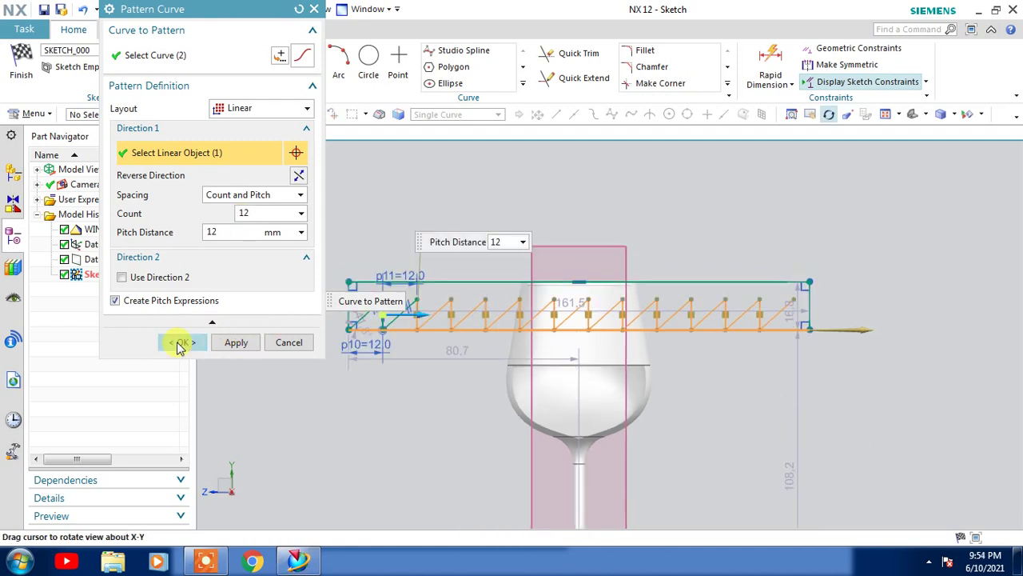
pyautogui.click(181, 343)
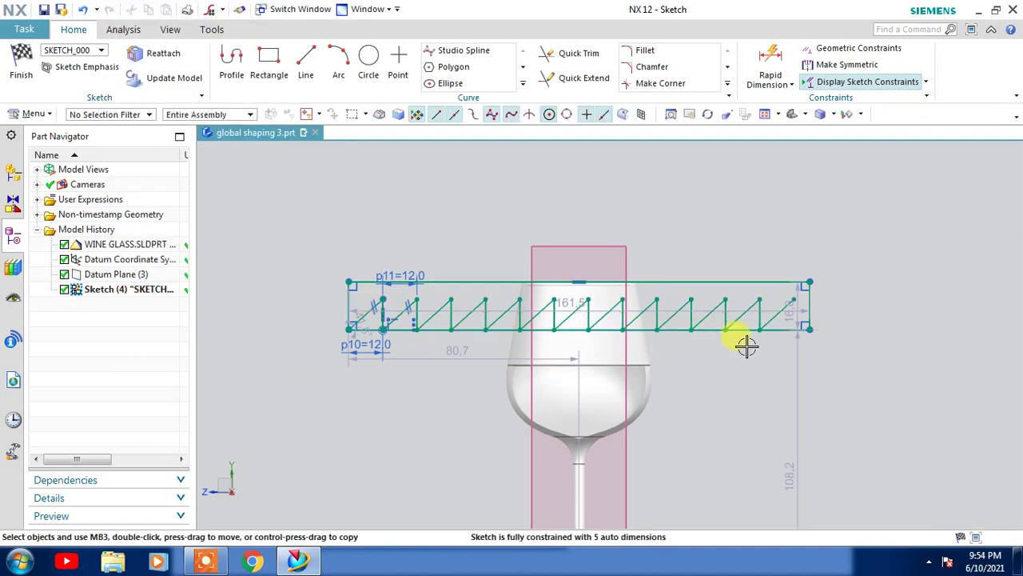
# Step: Constrain the free end of the last zigzag diagonal to lie on the rectangle's right edge
pyautogui.scroll(5, 795, 294)
pyautogui.click(780, 289)
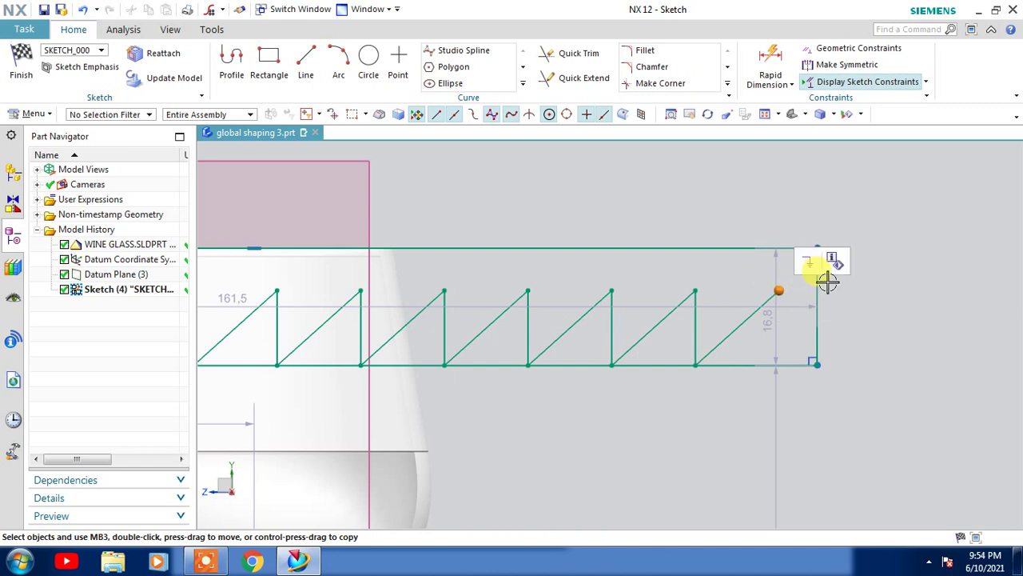
pyautogui.click(817, 280)
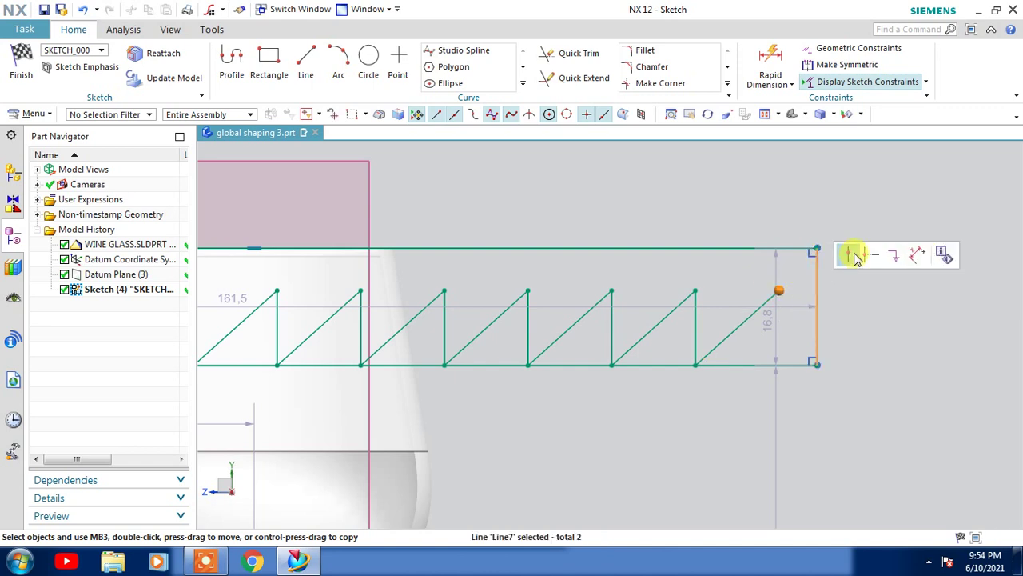
pyautogui.click(854, 255)
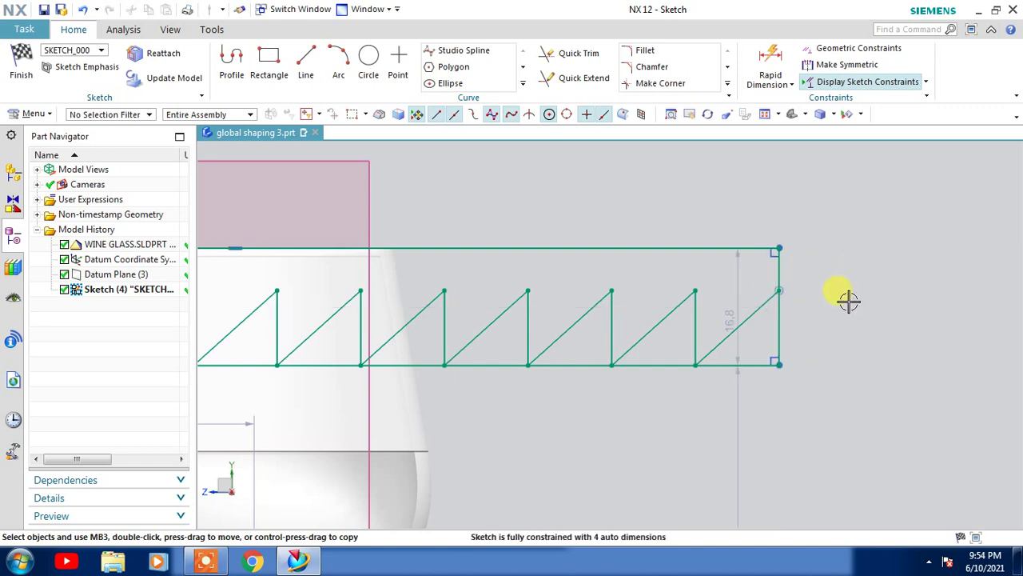
# Step: Sketch an outer rectangle about 169 by 25 mm around the zigzag band, with its upper edge level with the glass rim
pyautogui.scroll(-4, 651, 237)
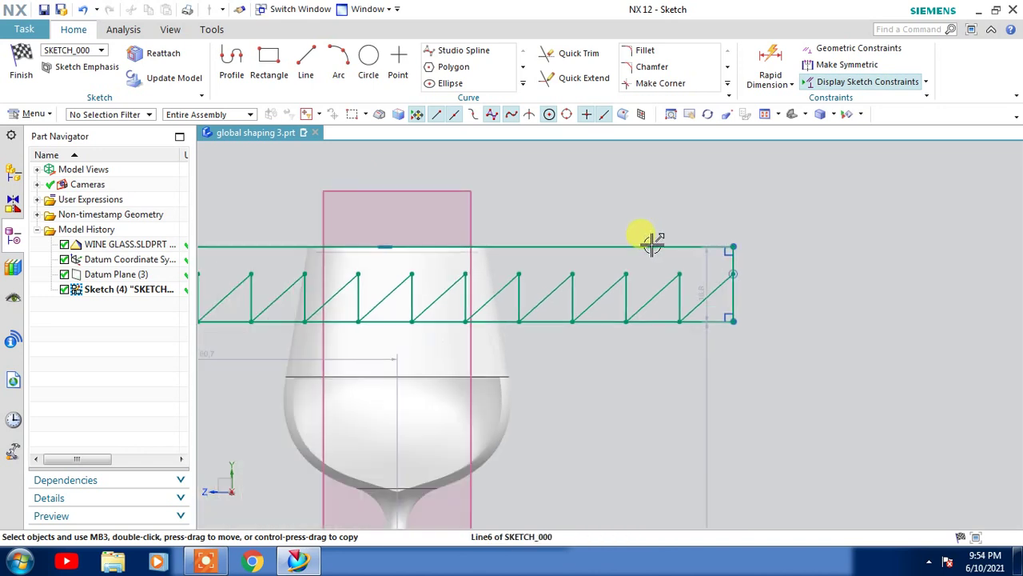
pyautogui.click(270, 59)
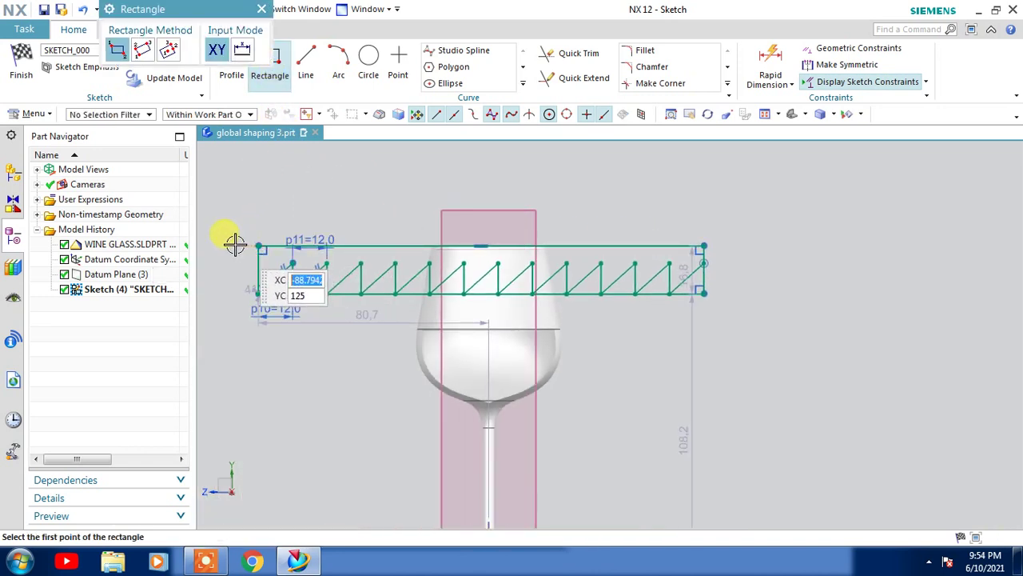
pyautogui.click(234, 243)
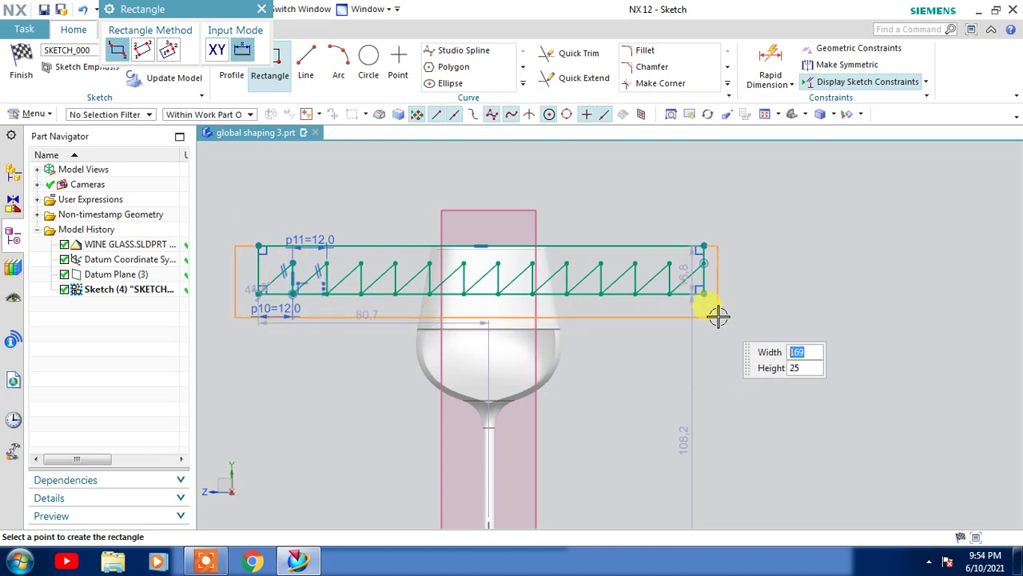
pyautogui.click(725, 367)
pyautogui.press('Escape')
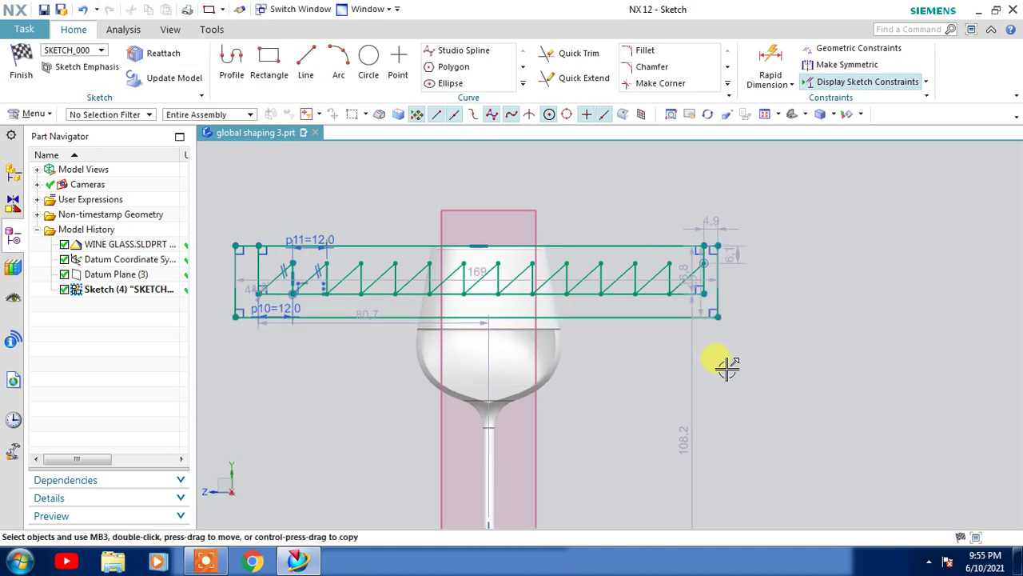
# Step: Convert the inner rectangle's upper edge to a reference line and trim its right edge above the last zigzag tip
pyautogui.click(370, 247)
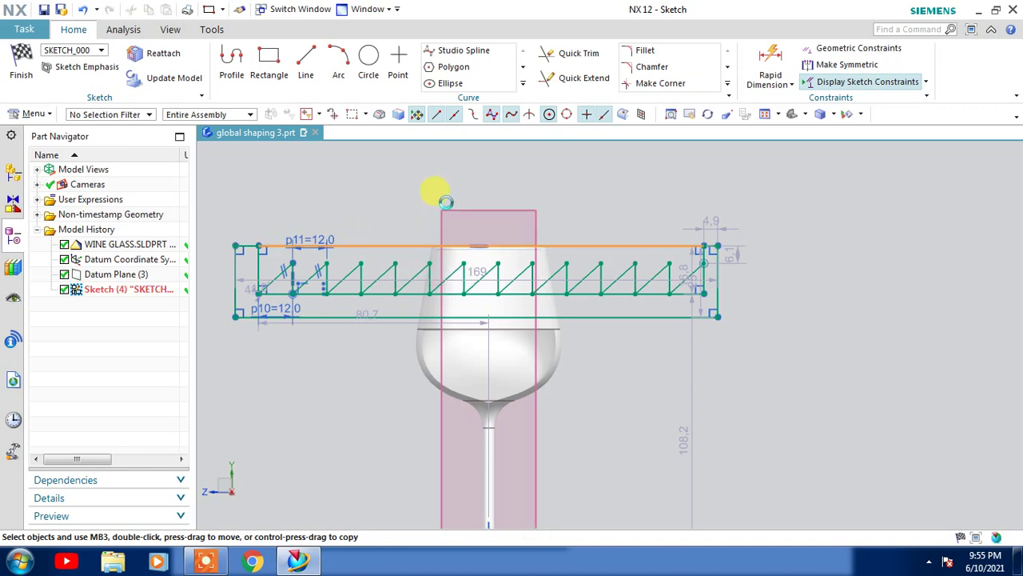
pyautogui.click(416, 182)
pyautogui.click(564, 53)
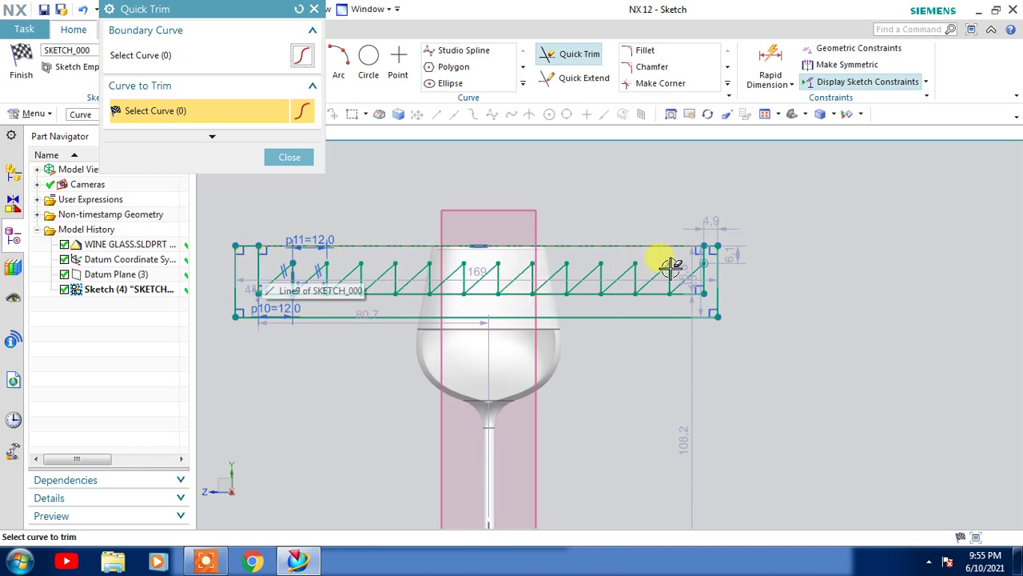
pyautogui.scroll(5, 693, 259)
pyautogui.click(736, 245)
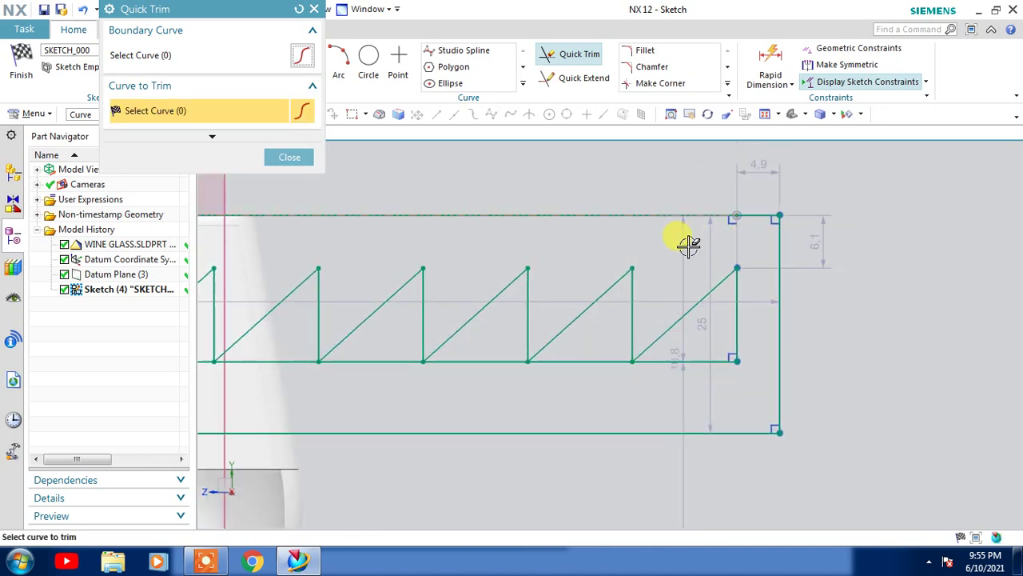
pyautogui.scroll(-5, 688, 246)
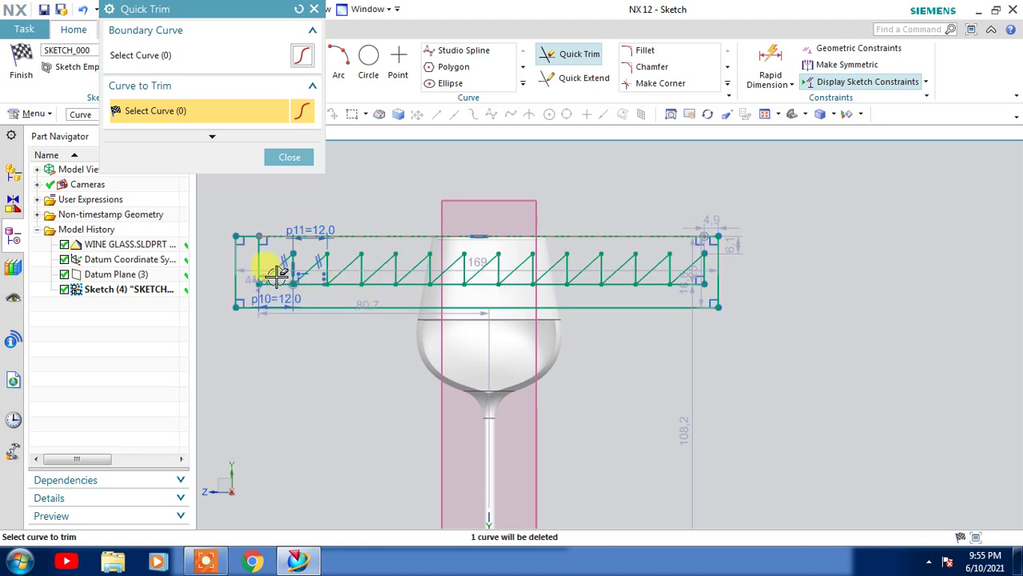
# Step: Trim away the inner rectangle's left edge and finish trimming
pyautogui.scroll(3, 272, 276)
pyautogui.scroll(-1, 480, 282)
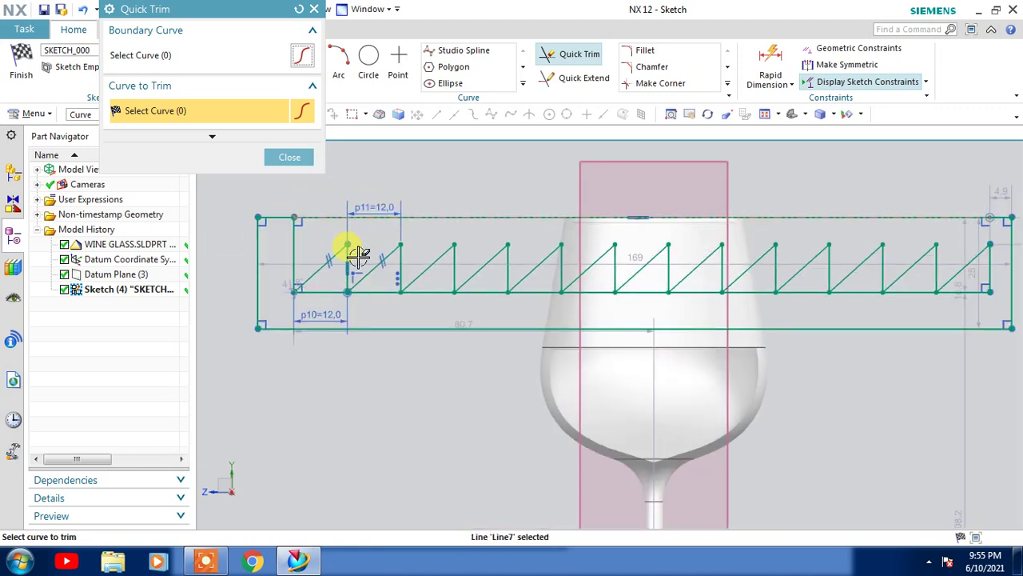
pyautogui.click(294, 241)
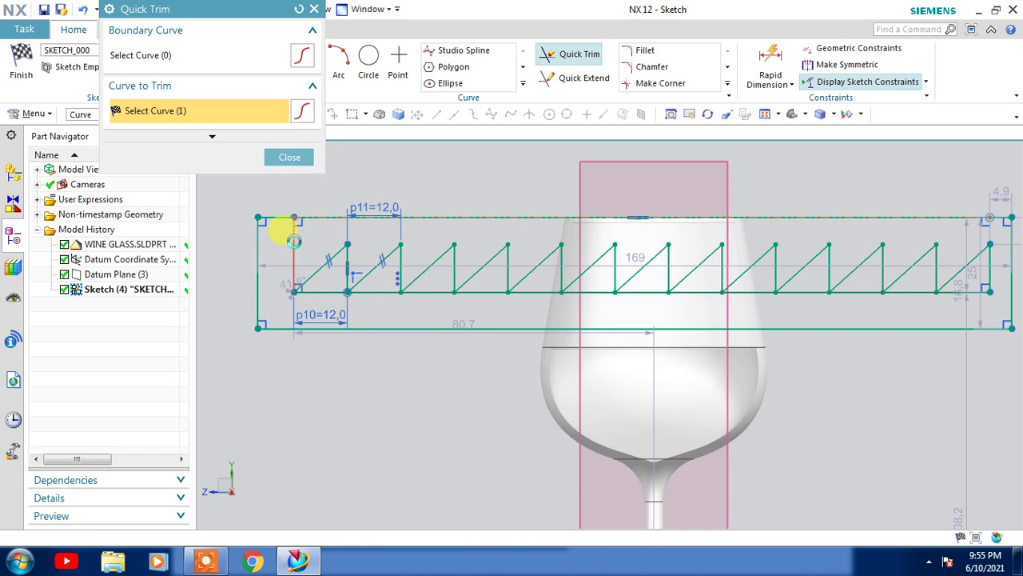
pyautogui.scroll(-2, 334, 294)
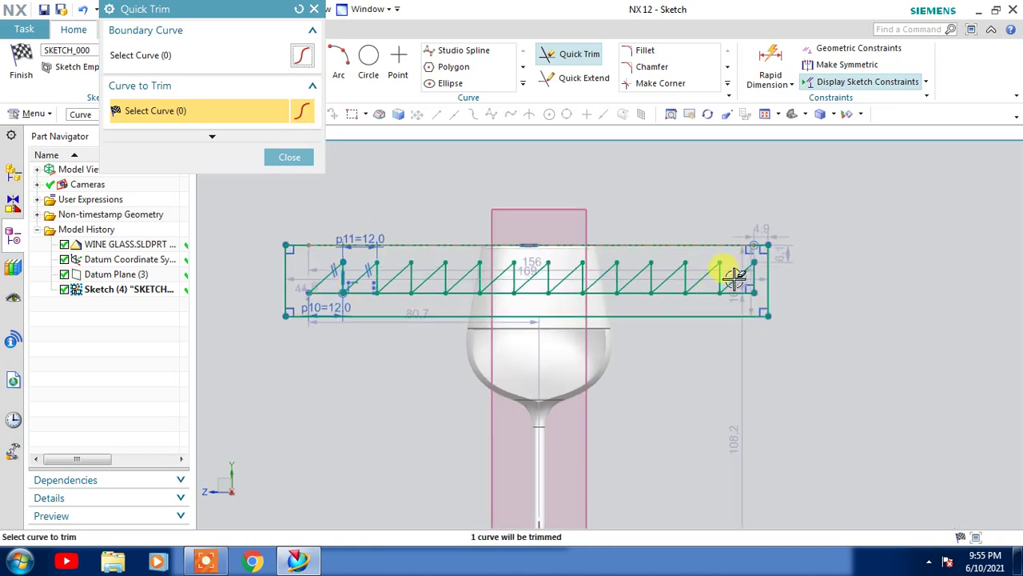
pyautogui.scroll(3, 663, 303)
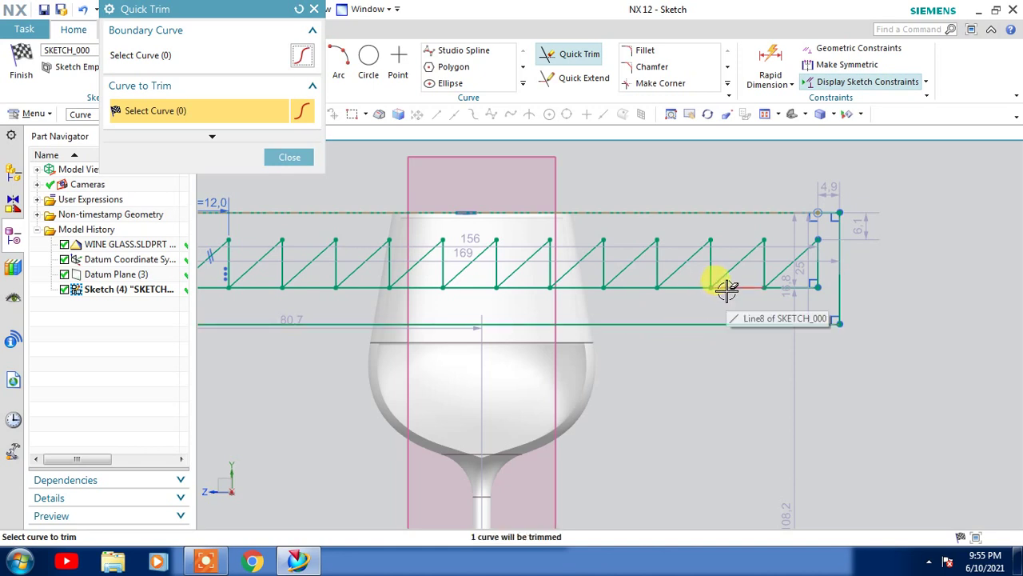
pyautogui.scroll(-1, 728, 289)
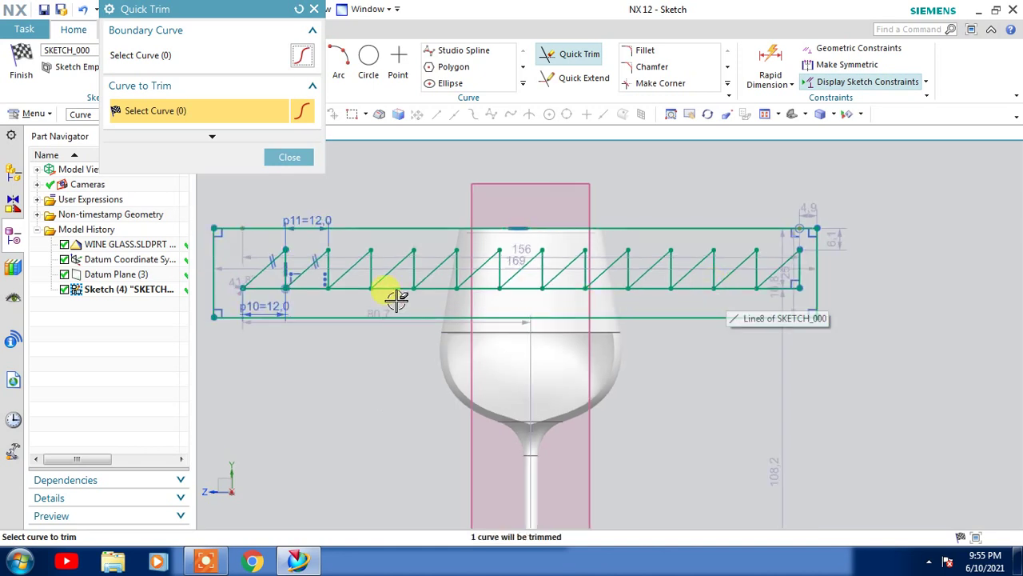
pyautogui.click(290, 158)
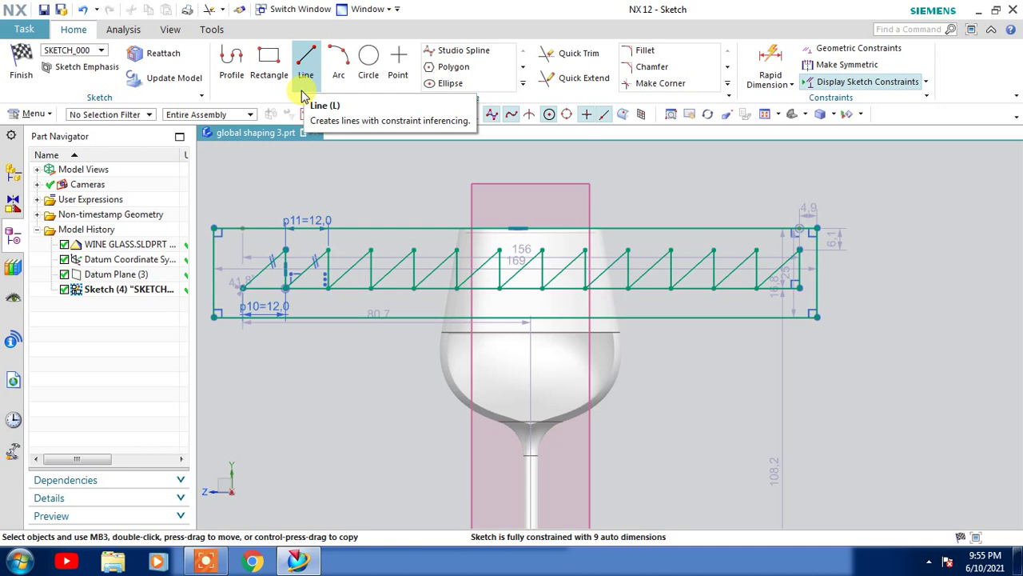
# Step: Convert the inner rectangle's lower edge beneath the zigzag to a reference line
pyautogui.click(257, 289)
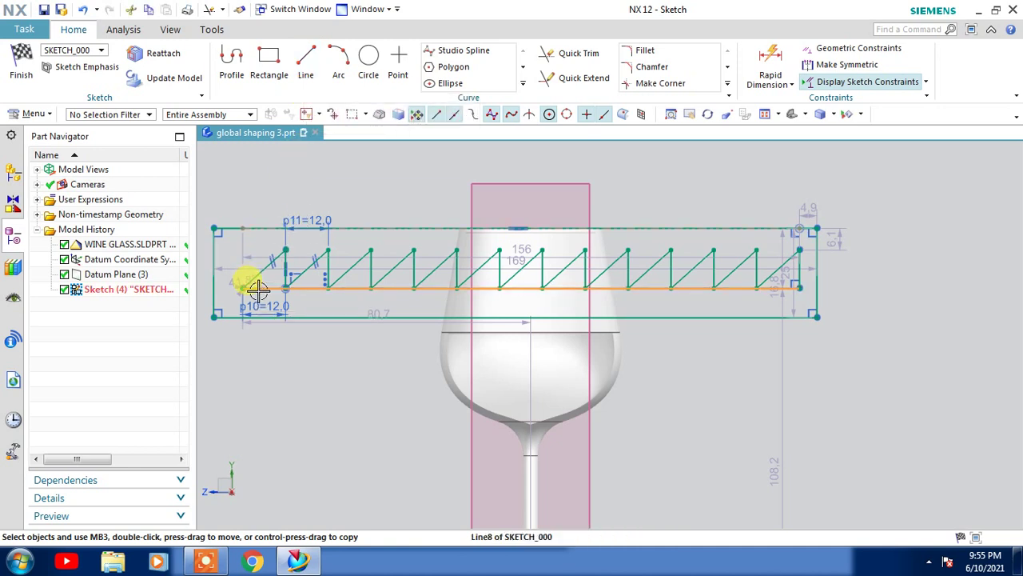
pyautogui.click(257, 289)
pyautogui.click(329, 245)
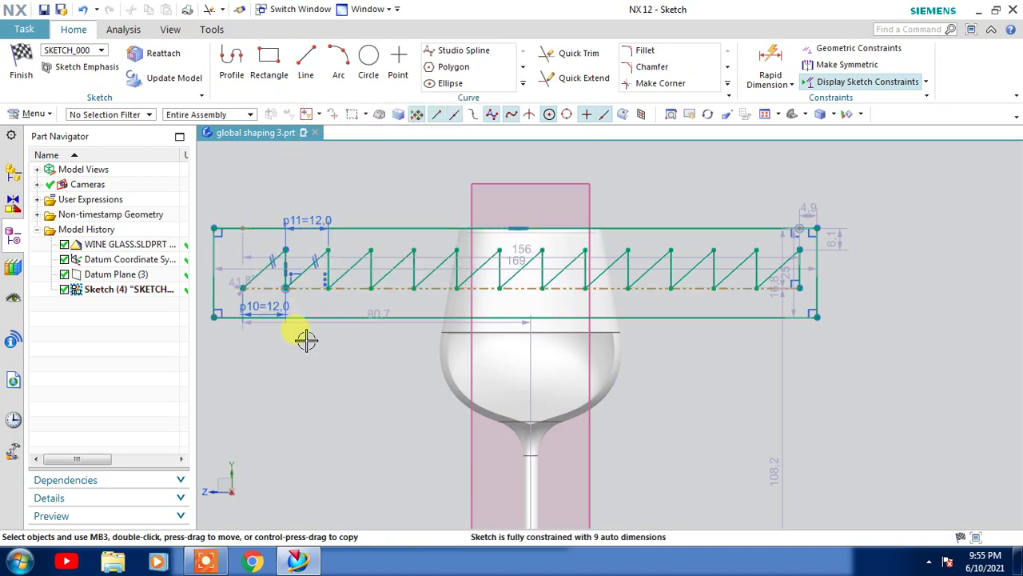
pyautogui.scroll(-2, 803, 272)
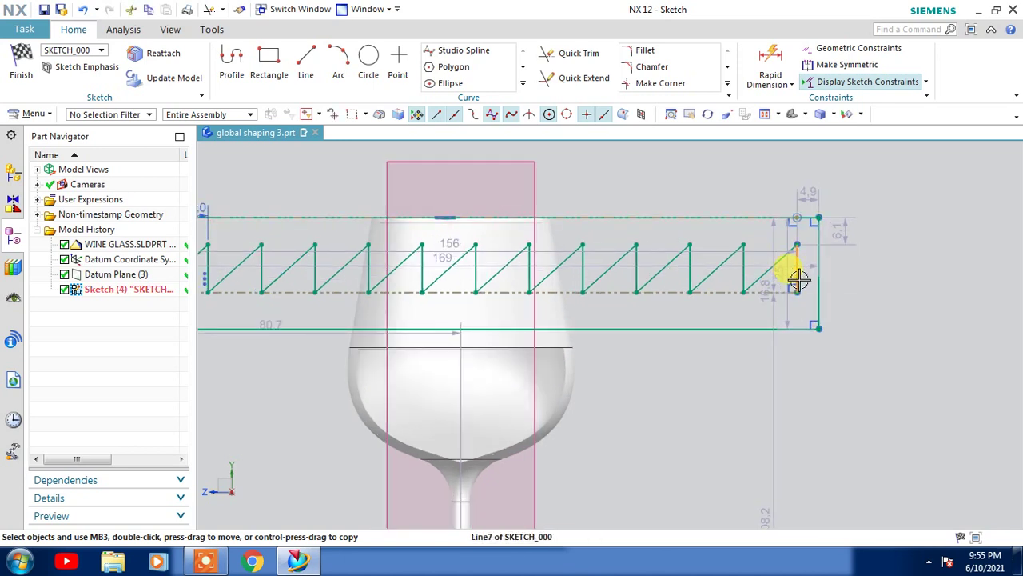
# Step: Convert the inner rectangle's right edge to a reference line and start a line from the last zigzag tip to close the profile
pyautogui.click(793, 274)
pyautogui.click(770, 233)
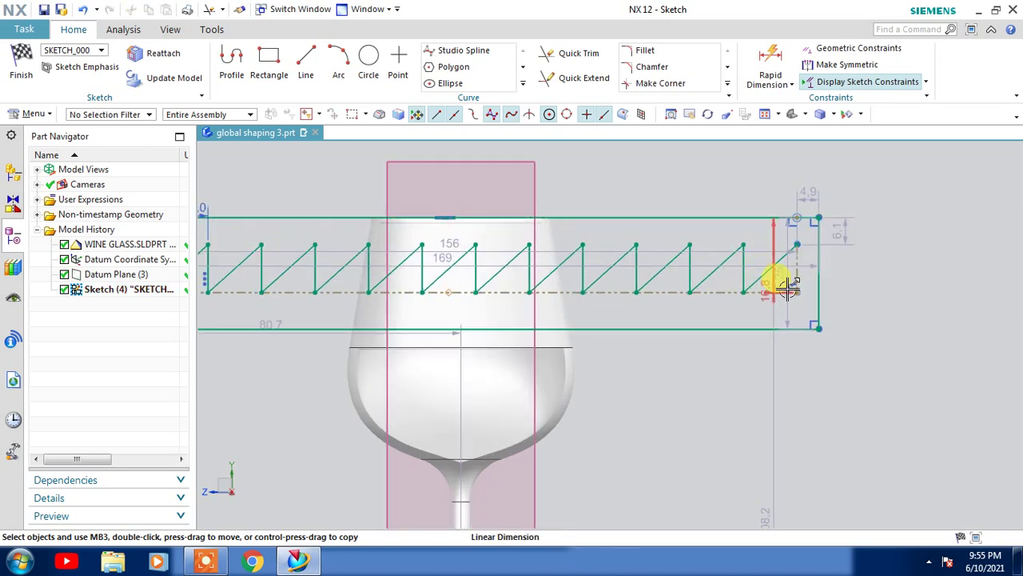
pyautogui.click(315, 60)
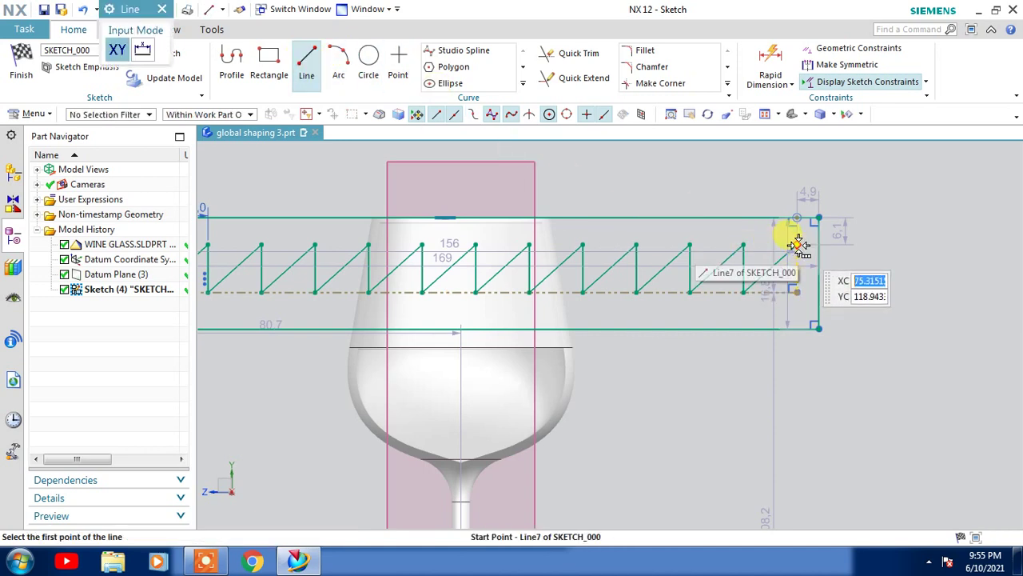
pyautogui.click(798, 245)
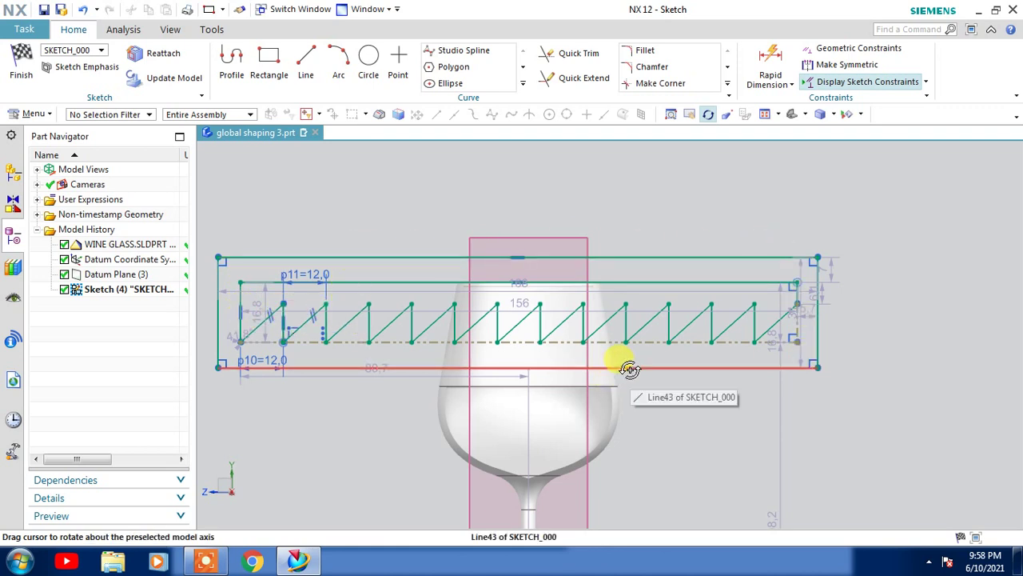
# Step: Finish the sketch and hide the datum plane it was drawn on
pyautogui.click(21, 64)
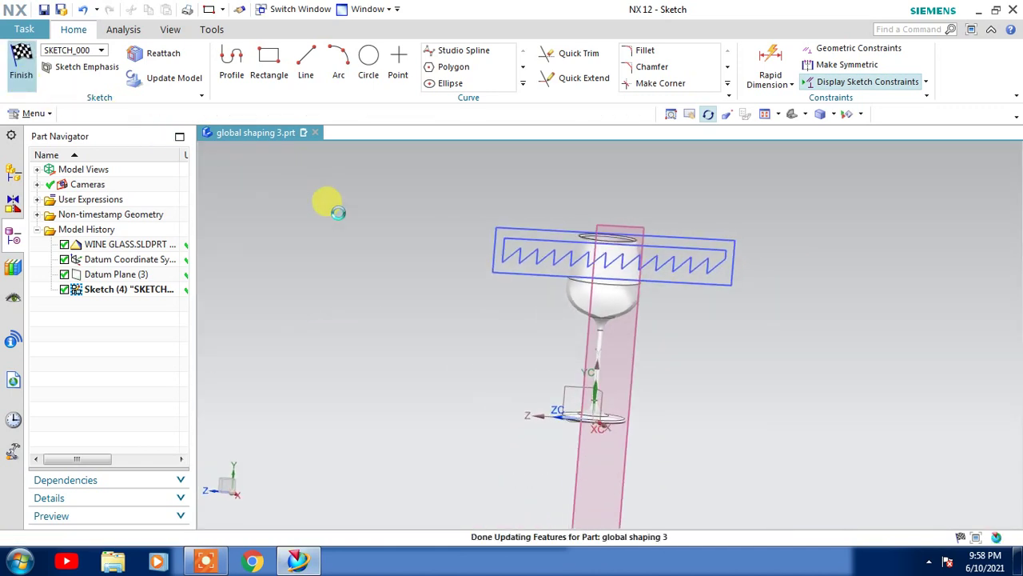
pyautogui.moveTo(434, 256)
pyautogui.mouseDown(button='middle')
pyautogui.moveTo(393, 274)
pyautogui.moveTo(402, 292)
pyautogui.moveTo(388, 297)
pyautogui.mouseUp(button='middle')
pyautogui.click(551, 337)
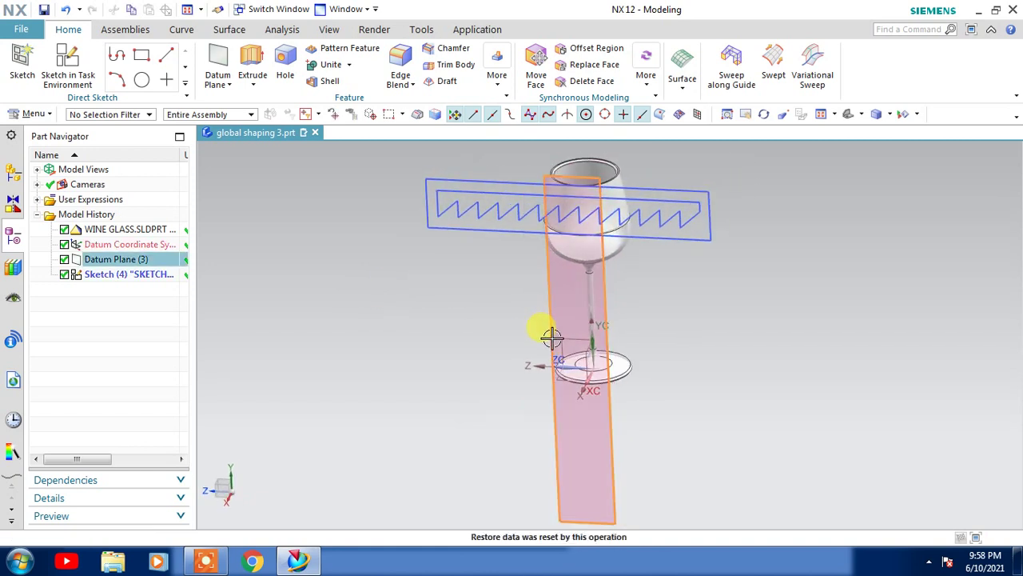
pyautogui.hotkey('ctrl', 'b')
pyautogui.moveTo(648, 303); pyautogui.dragTo(603, 391, button='middle')
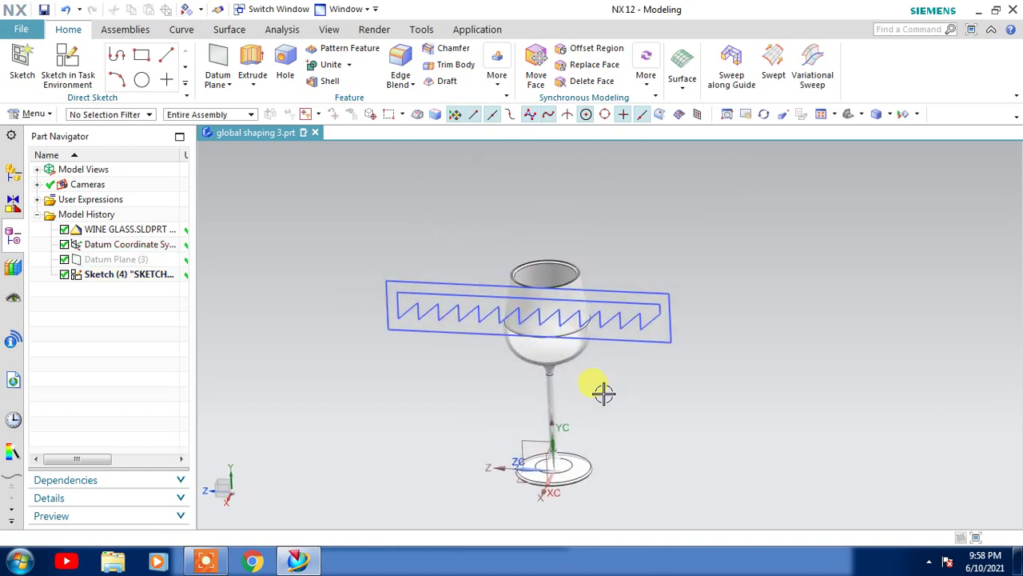
# Step: Create a Fill Surface bounded by the four edges of the outer rectangle
pyautogui.scroll(-5, 498, 320)
pyautogui.click(681, 82)
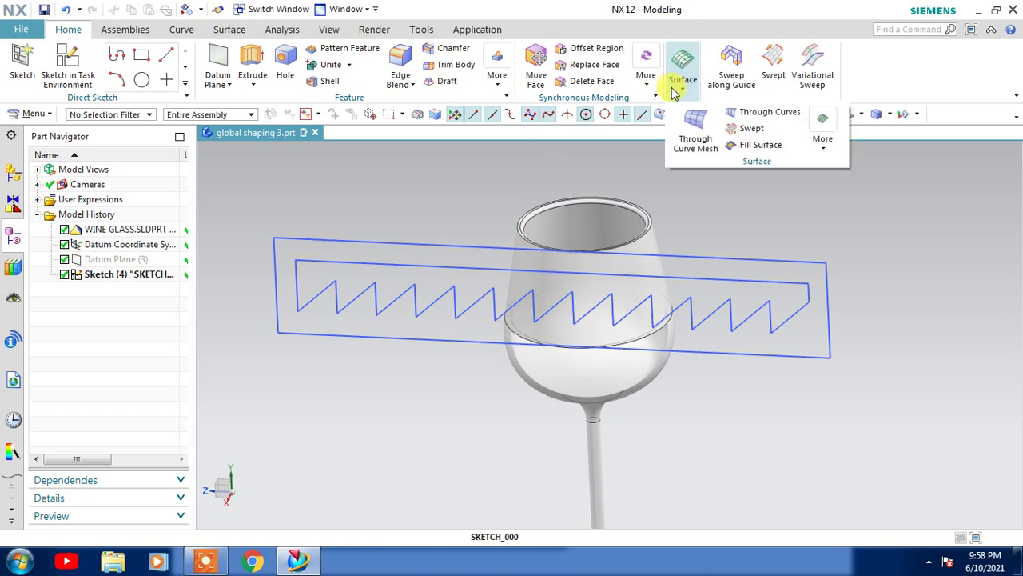
pyautogui.click(759, 147)
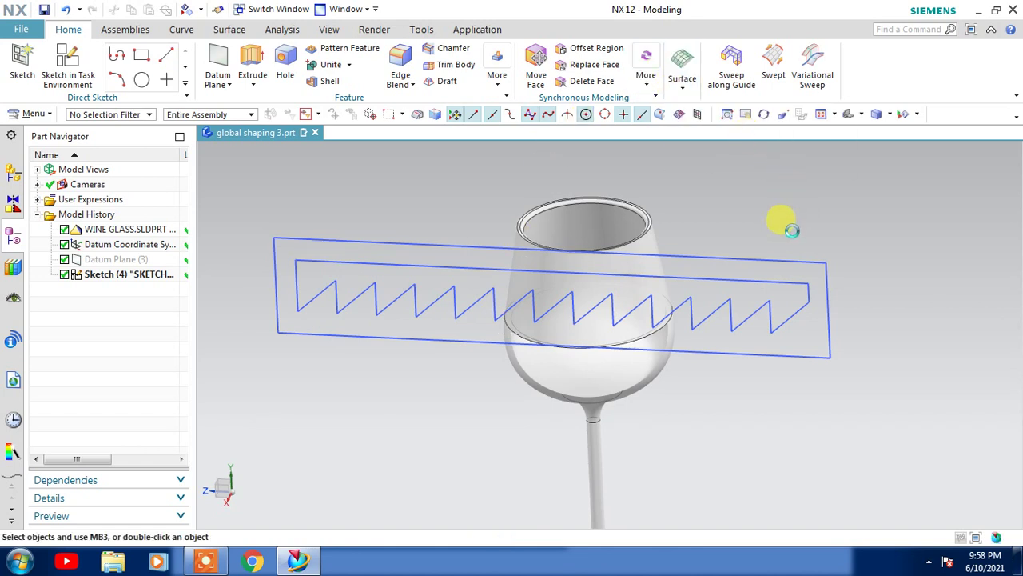
pyautogui.click(759, 262)
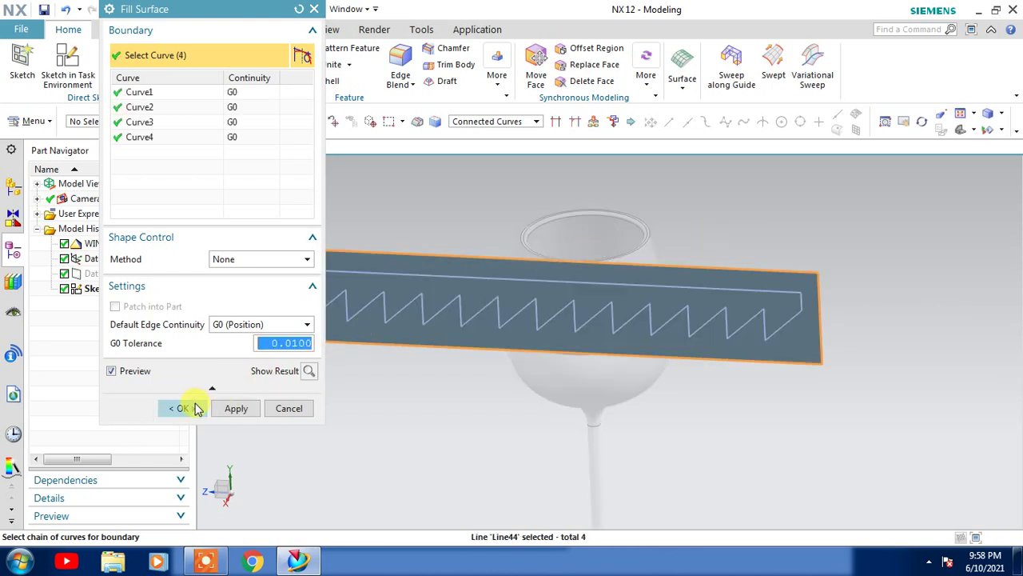
pyautogui.click(195, 405)
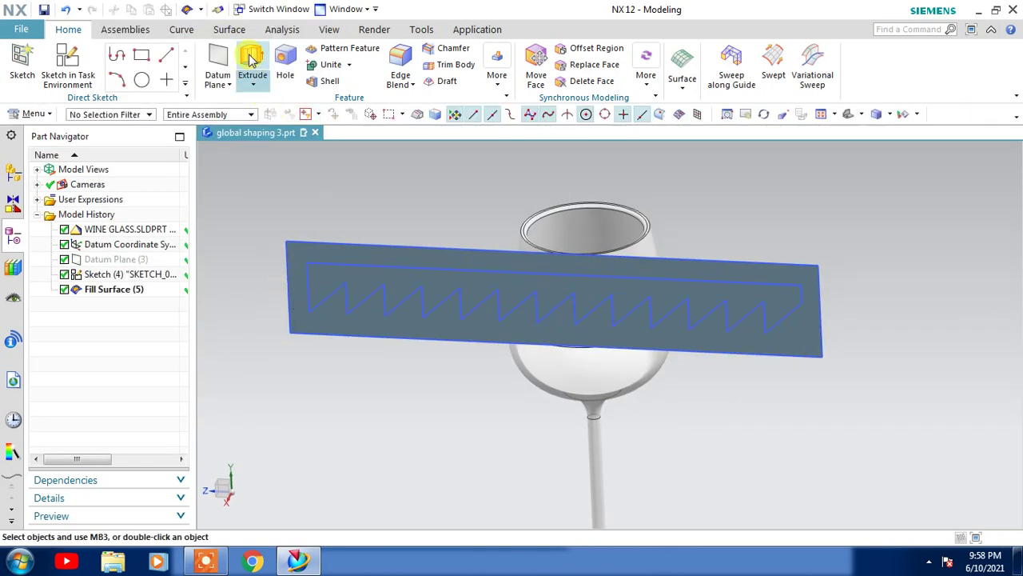
# Step: Extrude the closed inner zigzag profile 2 mm from the filled sheet as a solid body
pyautogui.click(251, 60)
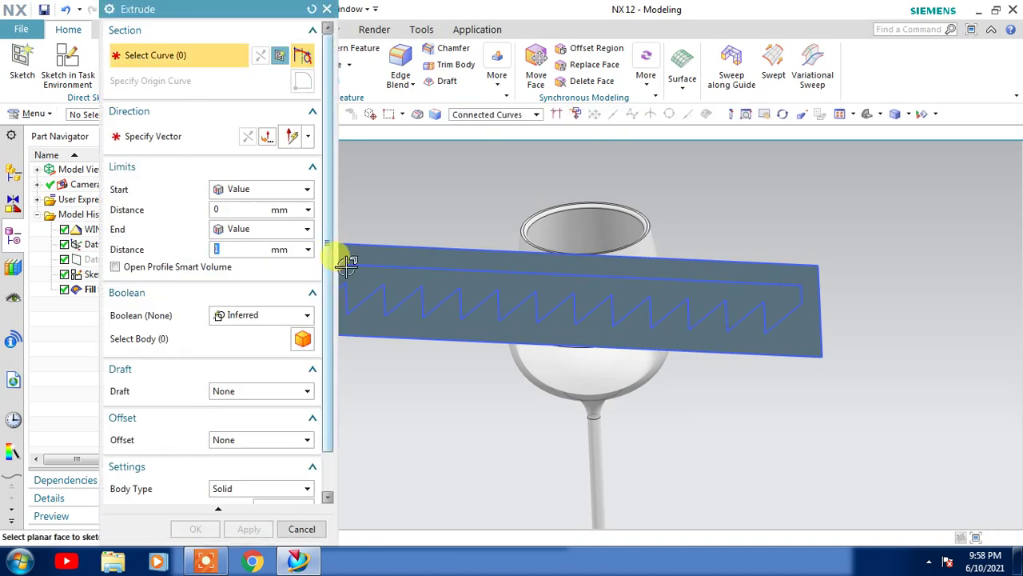
pyautogui.click(364, 274)
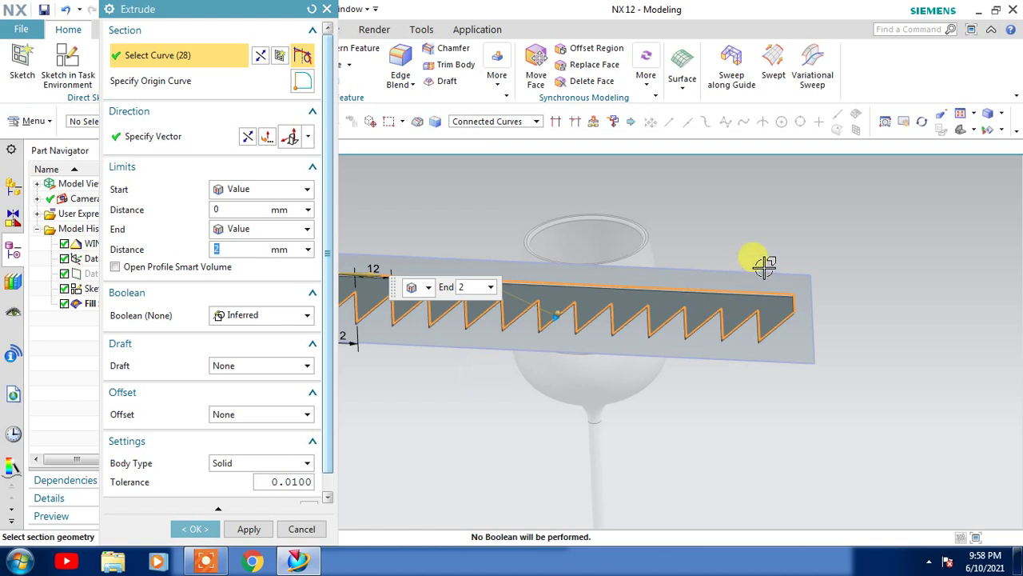
pyautogui.moveTo(757, 263); pyautogui.dragTo(744, 267, button='middle')
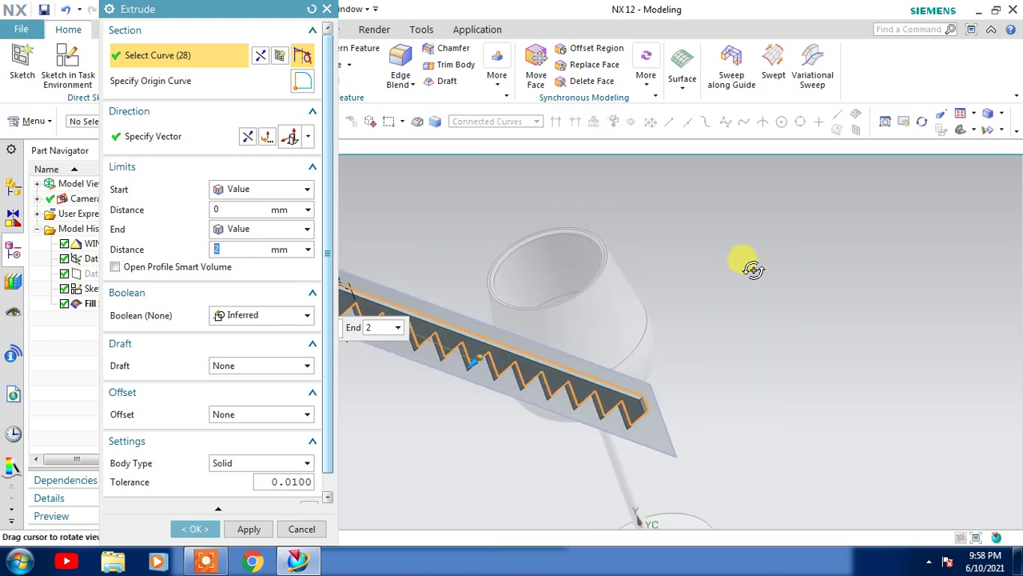
pyautogui.click(197, 527)
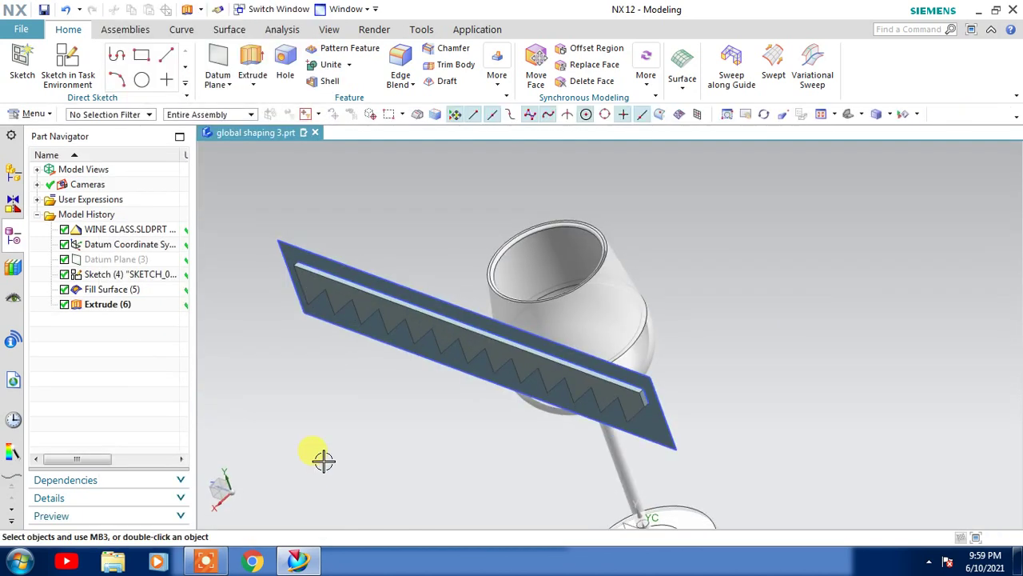
pyautogui.moveTo(325, 458); pyautogui.dragTo(374, 404, button='middle')
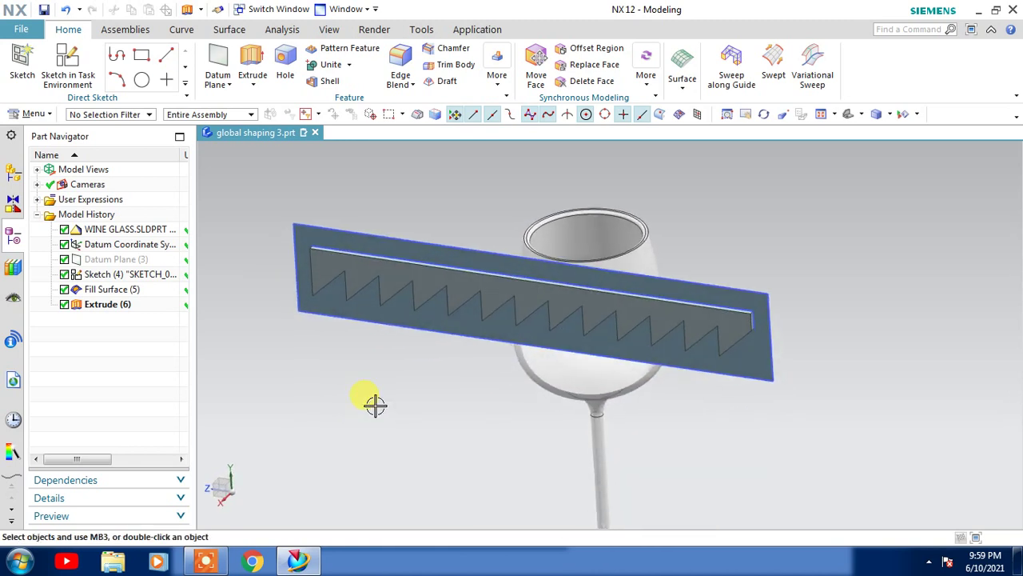
pyautogui.click(229, 30)
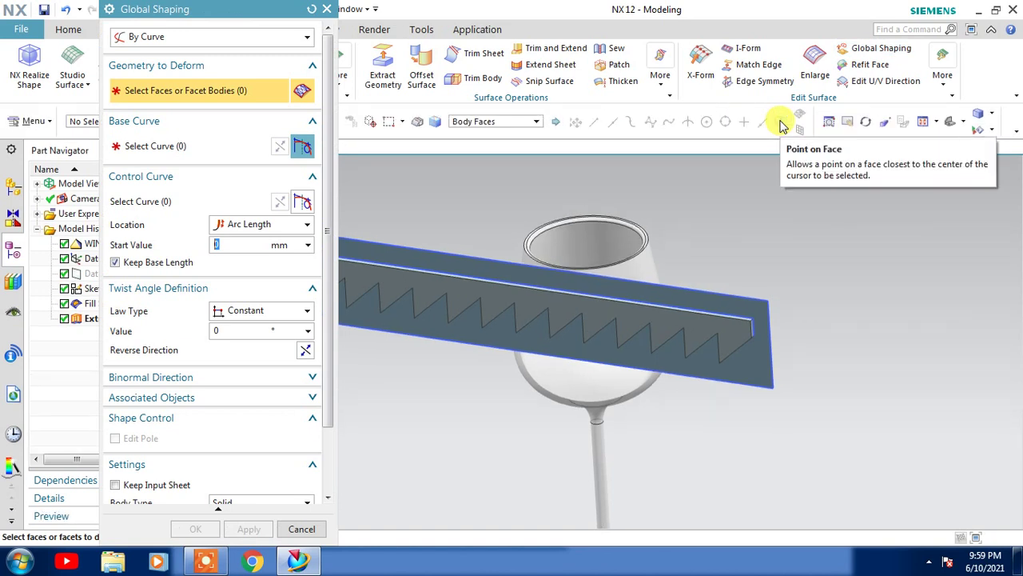
pyautogui.click(274, 39)
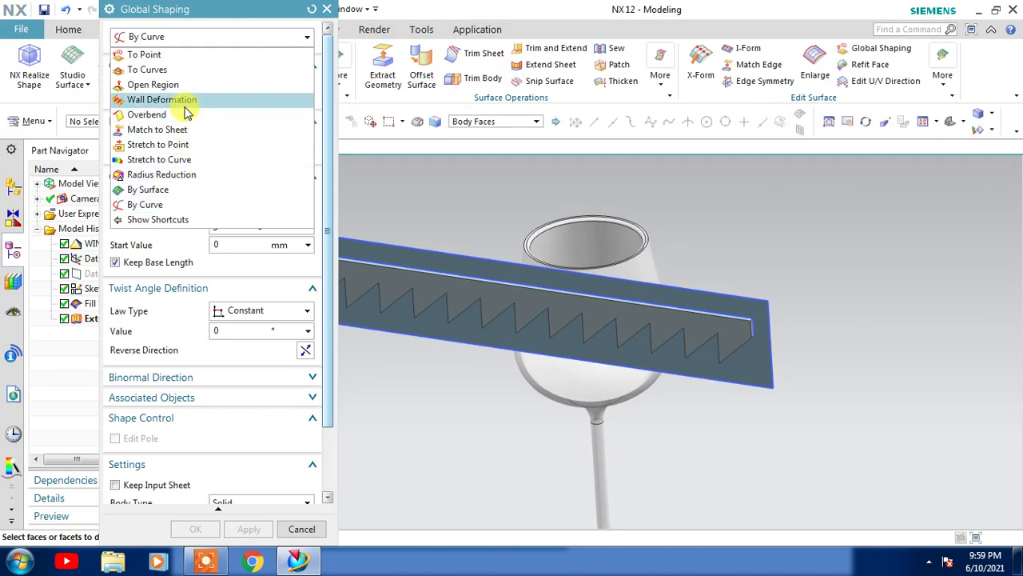
pyautogui.click(178, 191)
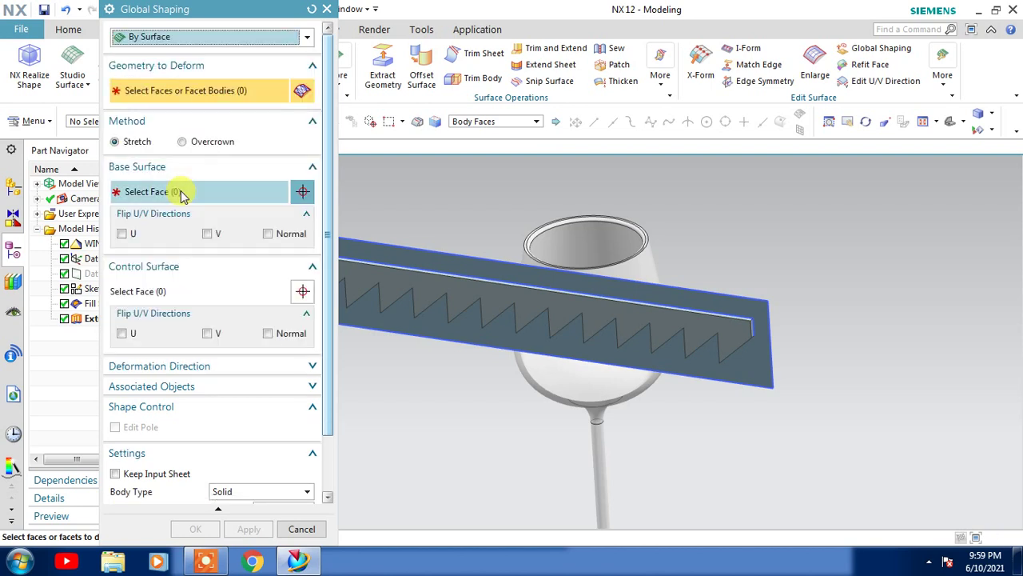
pyautogui.click(355, 265)
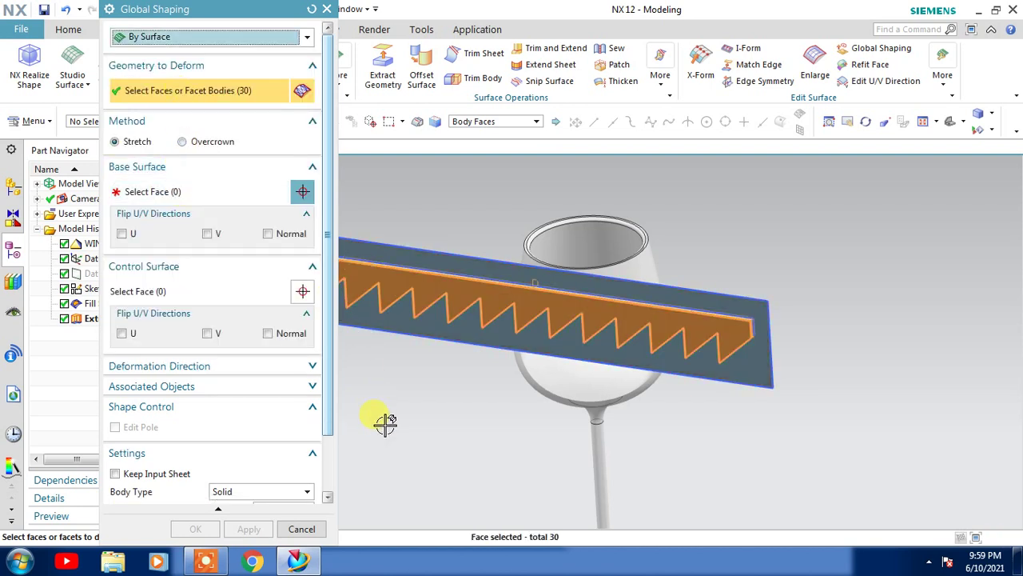
pyautogui.click(173, 193)
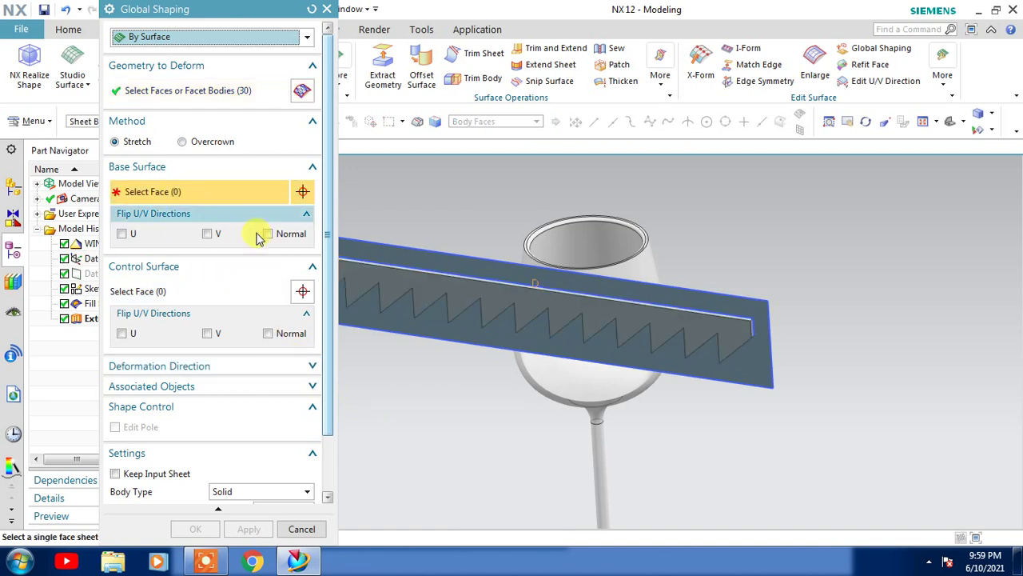
pyautogui.click(388, 316)
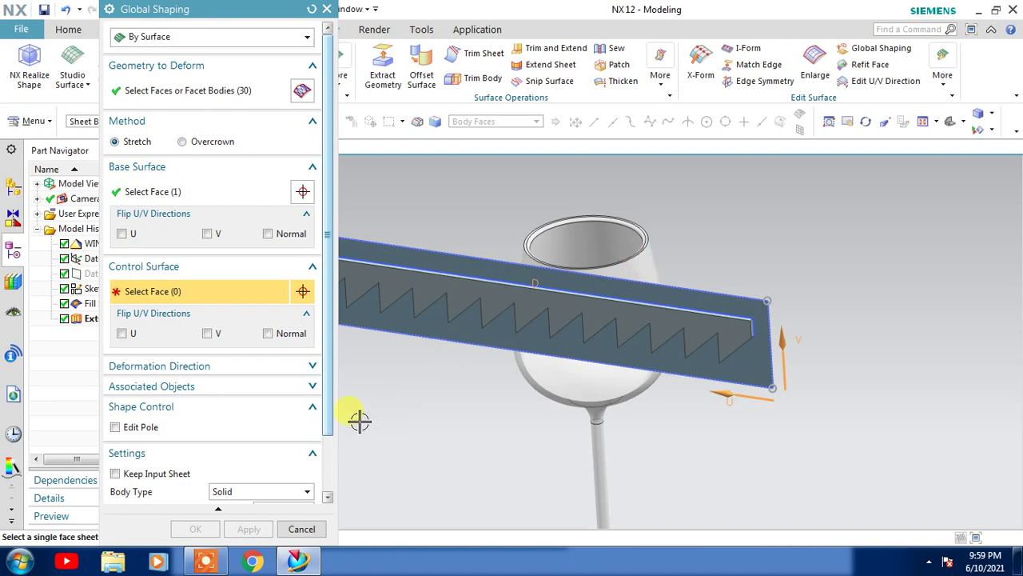
pyautogui.click(302, 527)
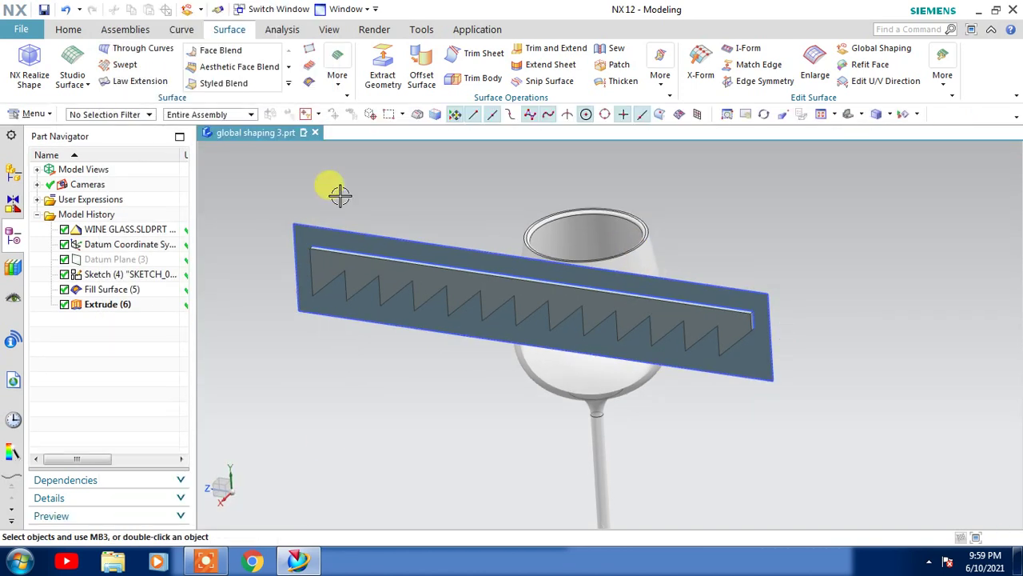
# Step: Extract the outer face of the wine glass bowl's upper section as a single-face sheet
pyautogui.click(381, 76)
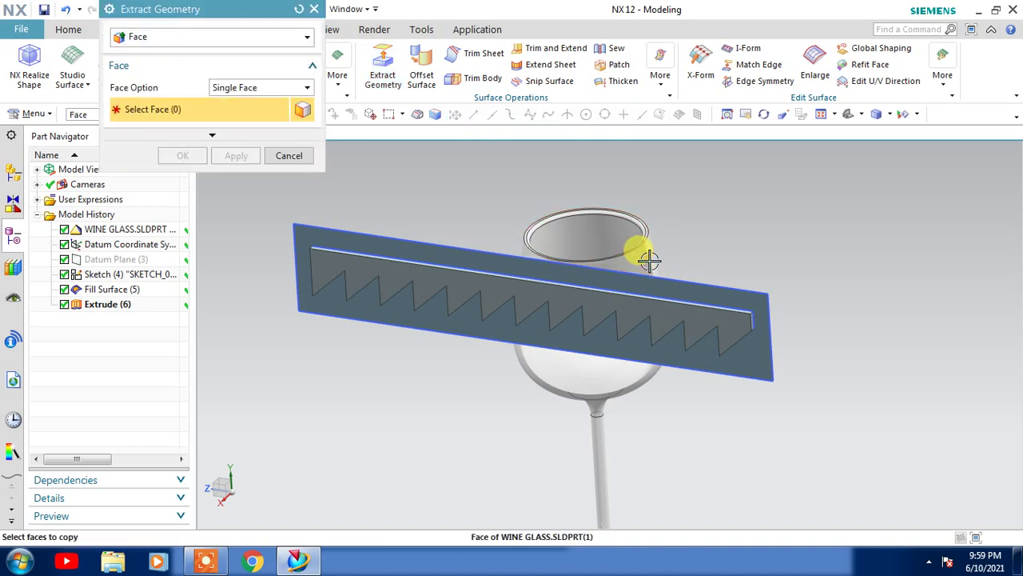
pyautogui.click(649, 256)
pyautogui.click(188, 156)
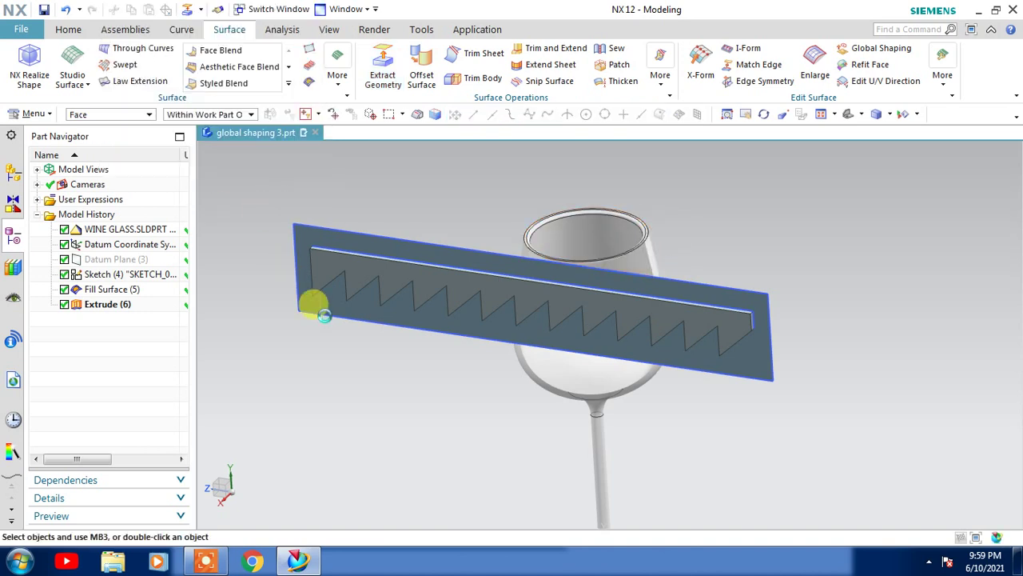
# Step: Hide the wine glass solid body, keeping the extracted bowl face in view
pyautogui.click(589, 393)
pyautogui.hotkey('ctrl', 'b')
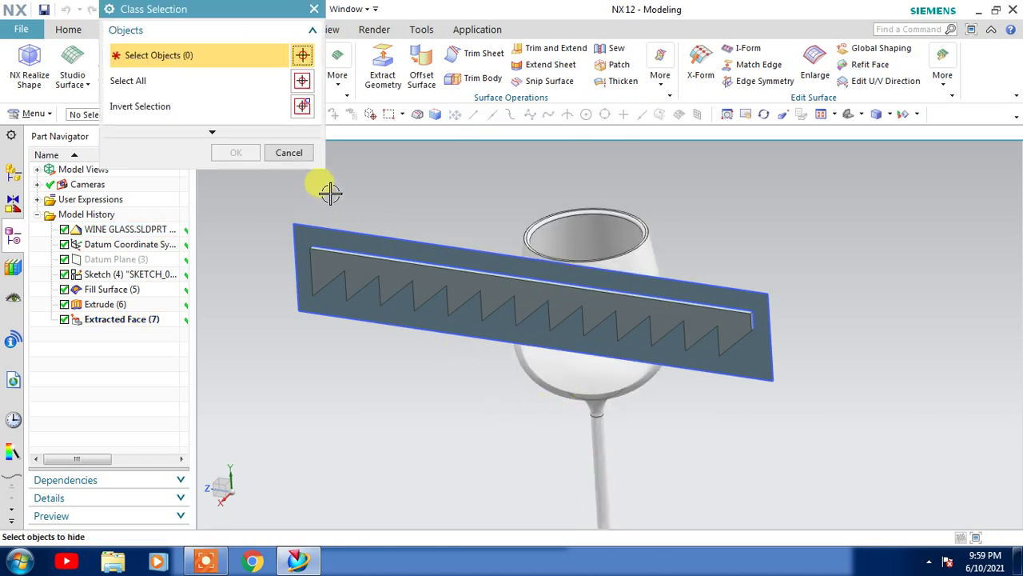
pyautogui.click(600, 393)
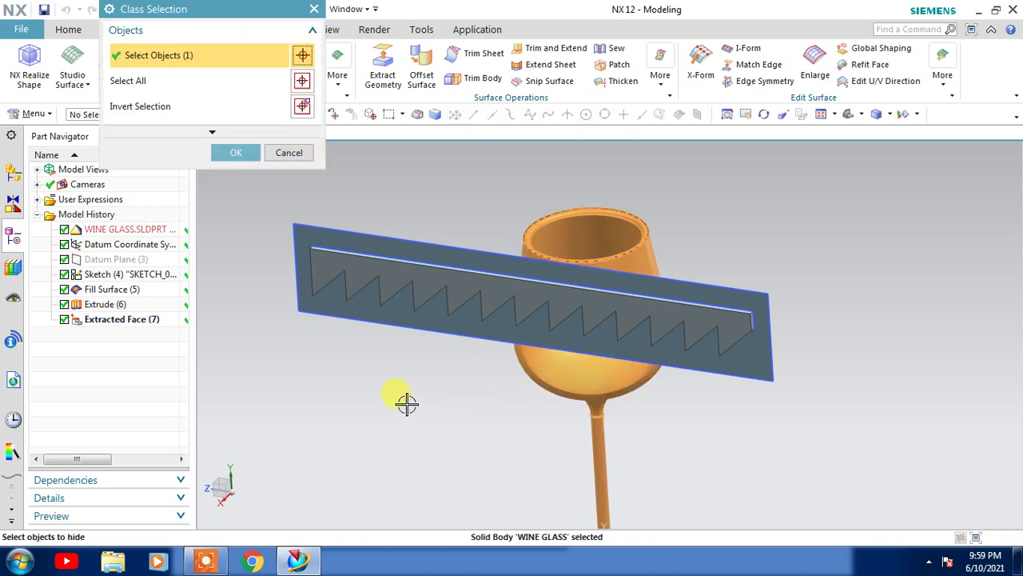
pyautogui.click(236, 153)
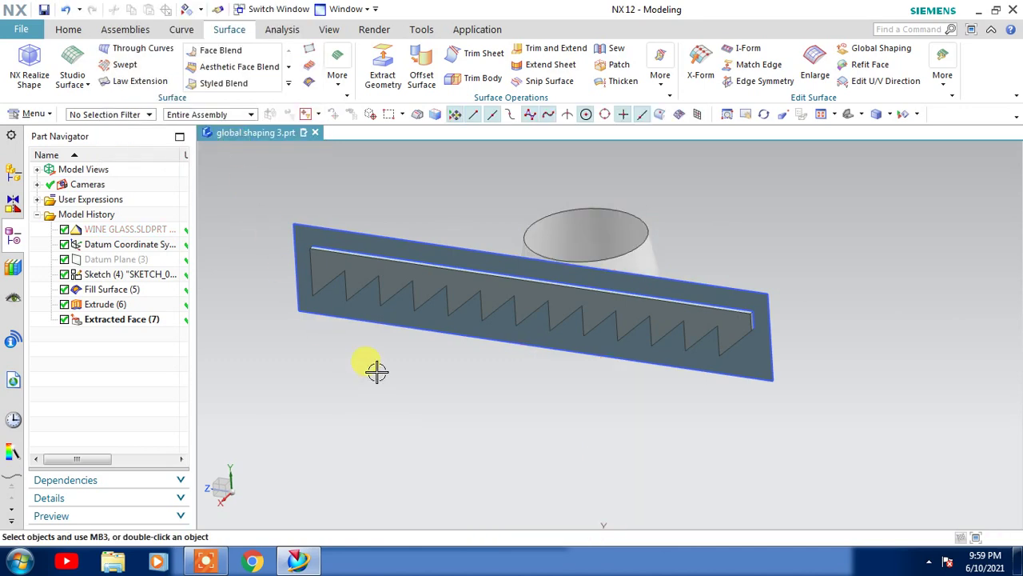
# Step: Set up Global Shaping By Surface with the zigzag body to deform, the filled sheet as base surface and the extracted face as control surface
pyautogui.moveTo(376, 370)
pyautogui.mouseDown(button='middle')
pyautogui.moveTo(322, 399)
pyautogui.moveTo(343, 386)
pyautogui.moveTo(368, 427)
pyautogui.moveTo(349, 388)
pyautogui.moveTo(361, 382)
pyautogui.mouseUp(button='middle')
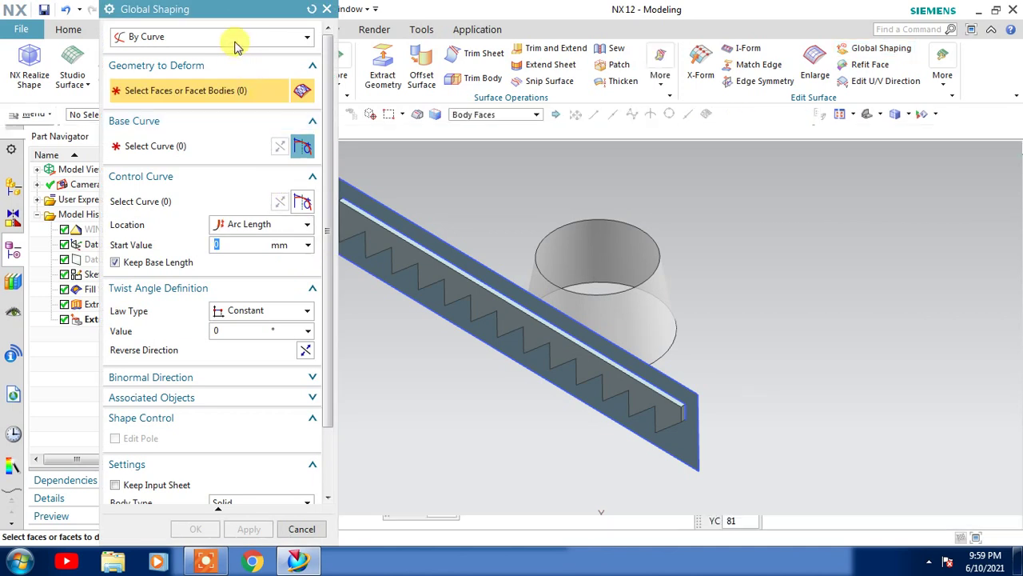
pyautogui.click(233, 37)
pyautogui.click(148, 189)
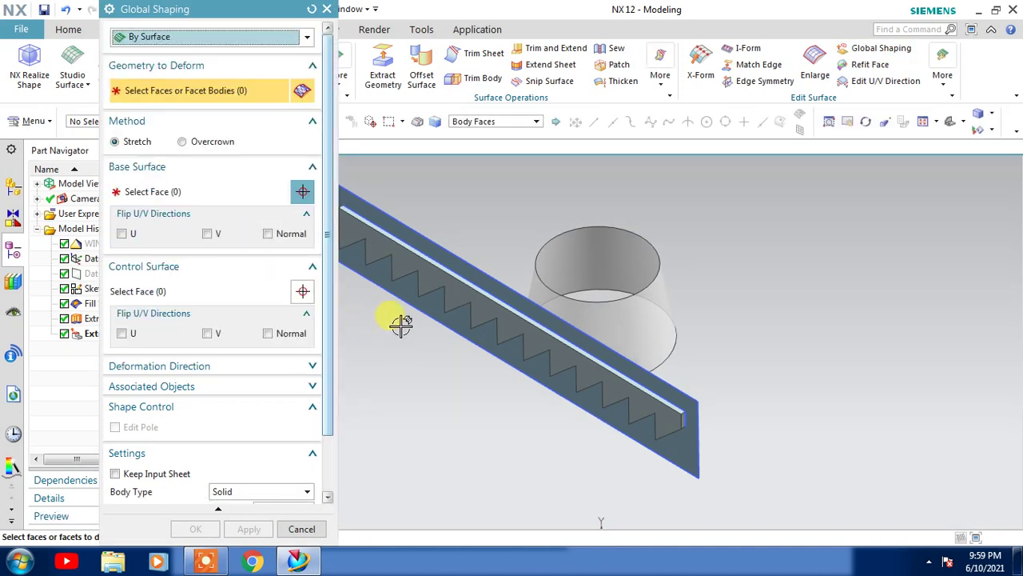
pyautogui.click(418, 276)
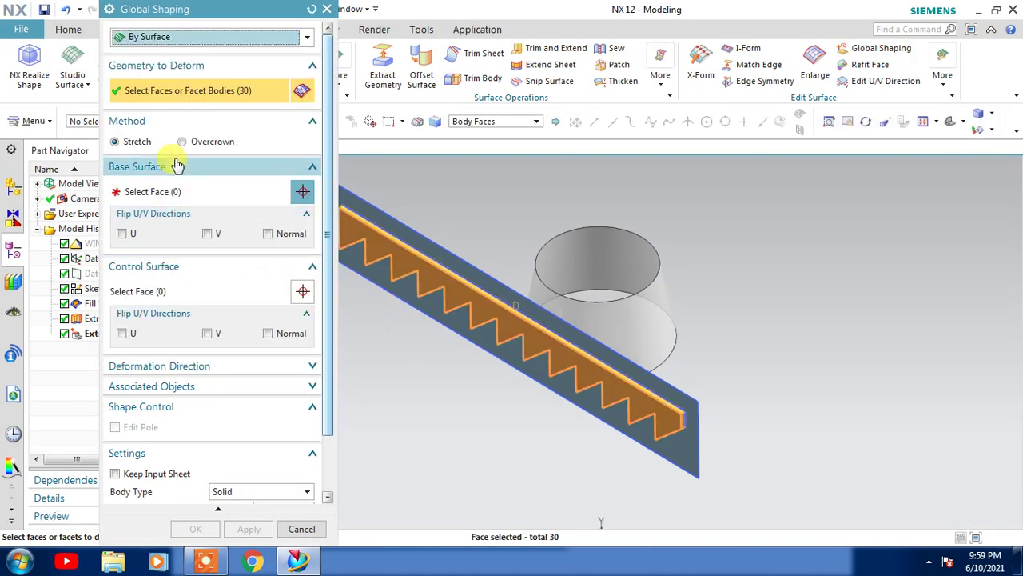
pyautogui.click(170, 192)
pyautogui.click(402, 217)
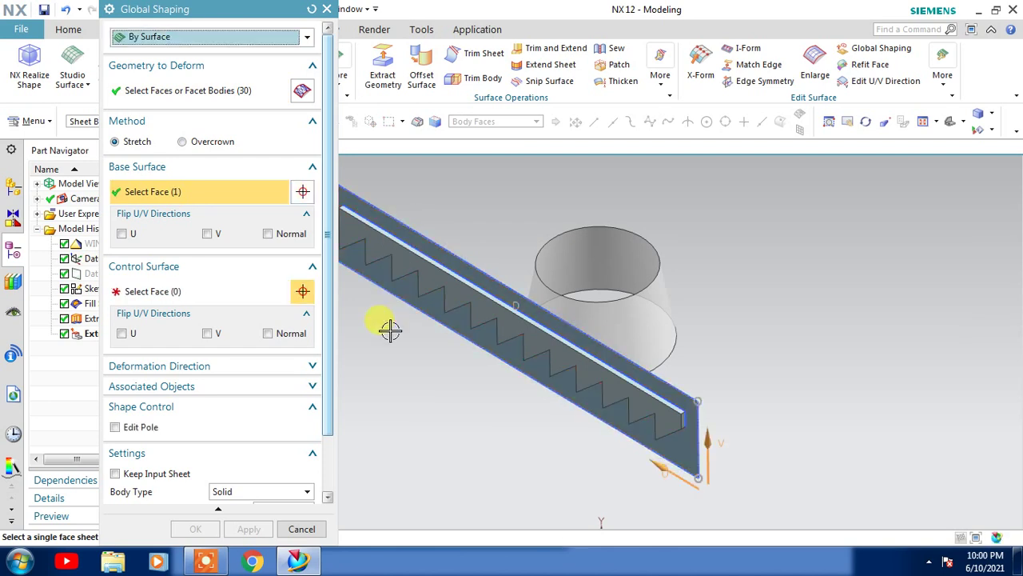
pyautogui.click(583, 320)
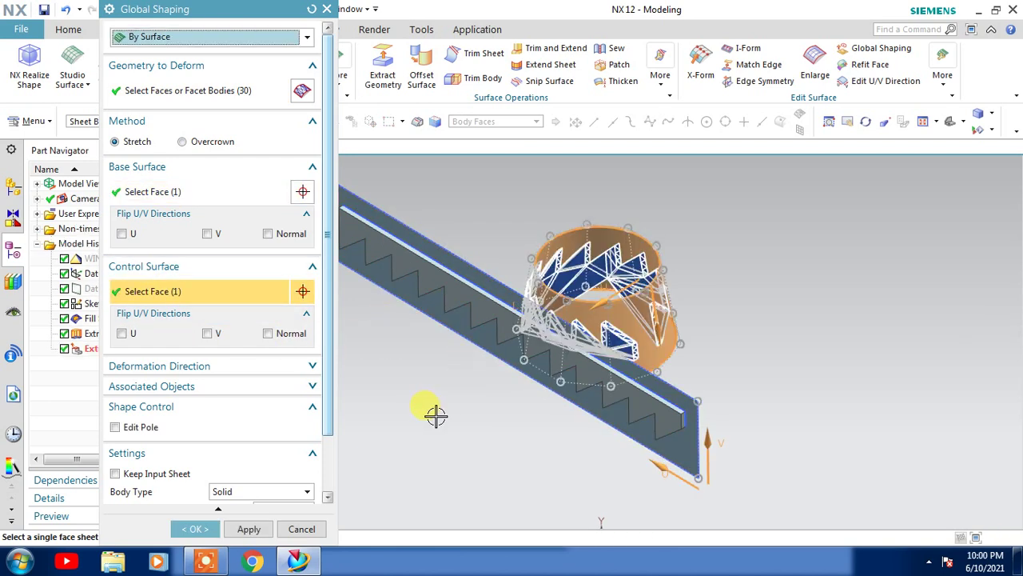
# Step: Set the Global Shaping deformation direction to Normal to Control
pyautogui.moveTo(457, 411); pyautogui.dragTo(472, 389, button='middle')
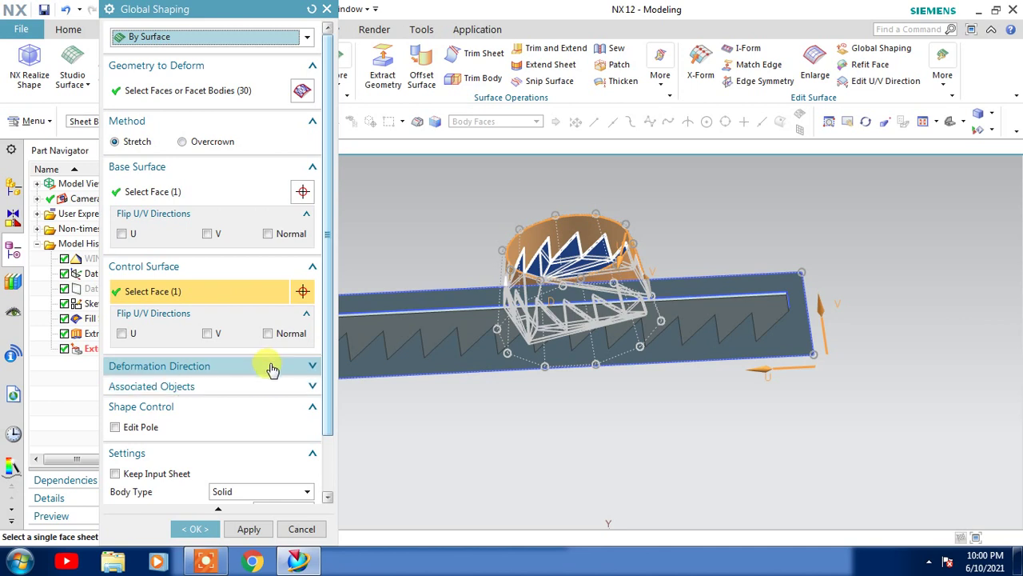
pyautogui.click(272, 366)
pyautogui.click(244, 388)
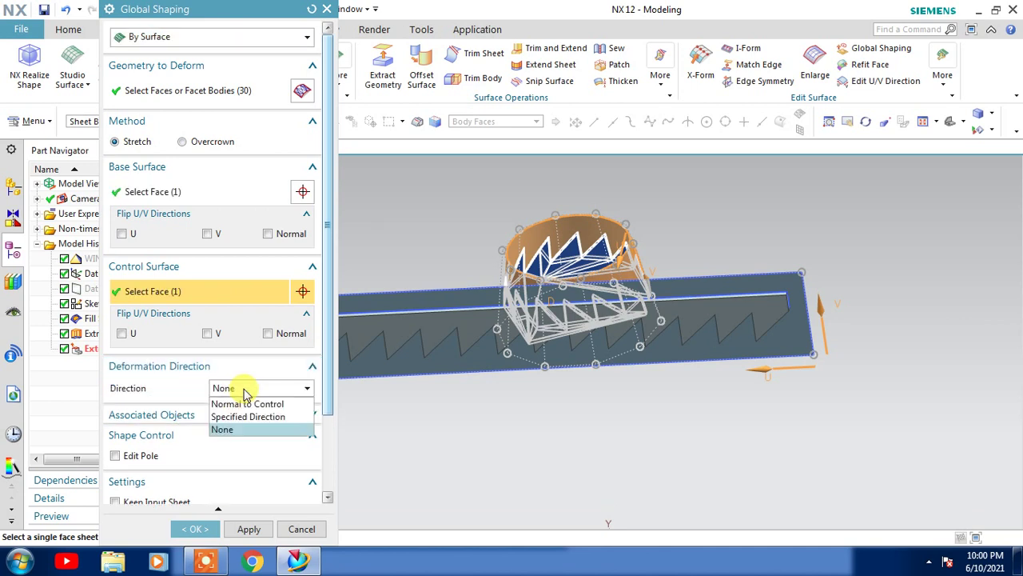
pyautogui.click(243, 403)
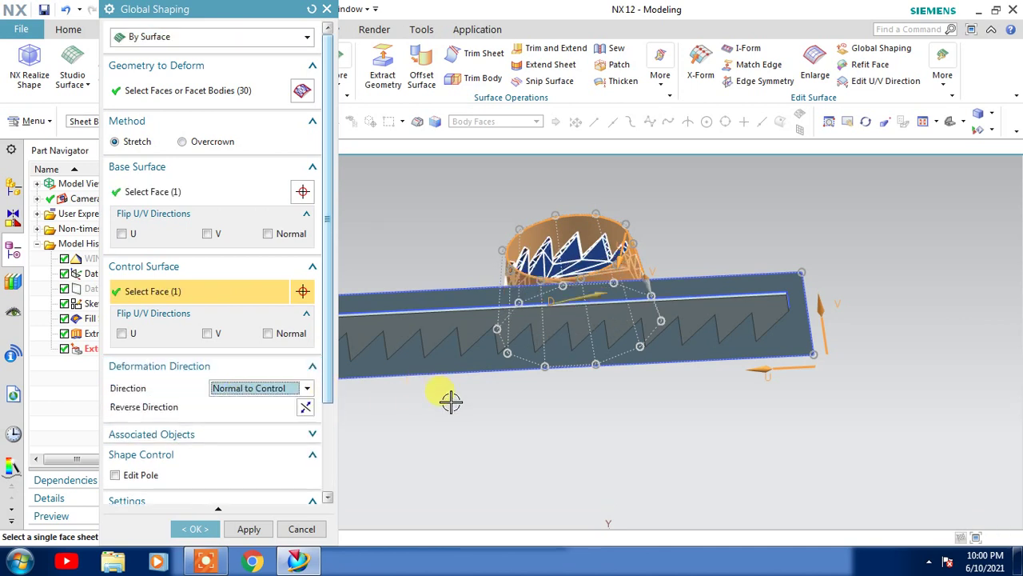
# Step: Reverse the Global Shaping deformation direction and preview the deformed band around the bowl
pyautogui.click(305, 407)
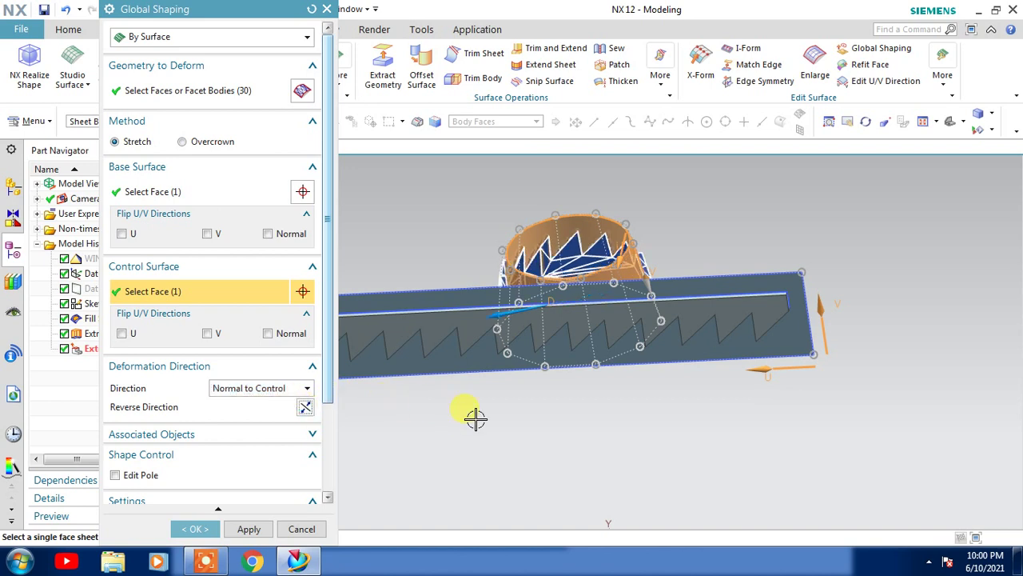
pyautogui.moveTo(330, 386); pyautogui.dragTo(327, 475)
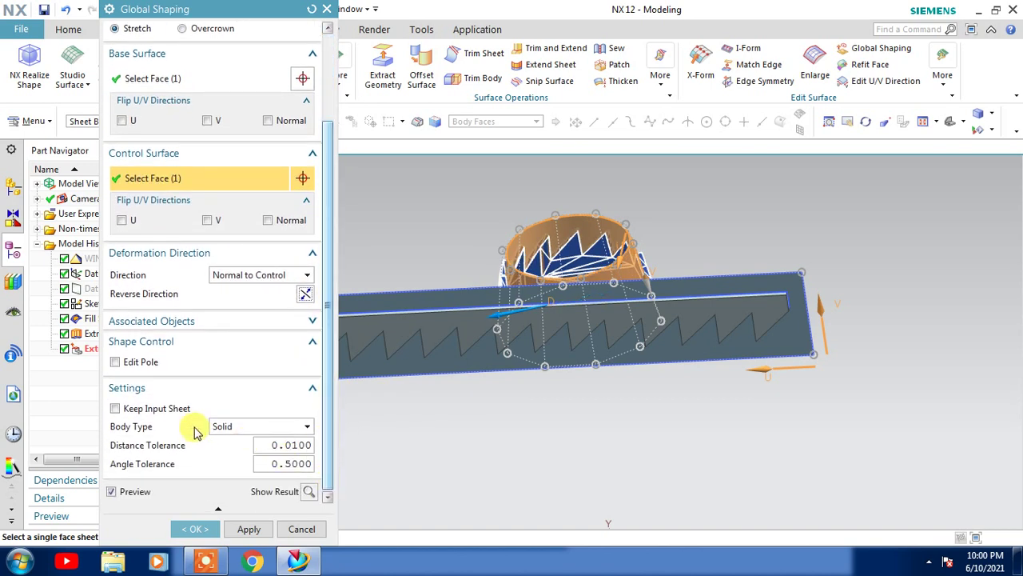
pyautogui.click(309, 492)
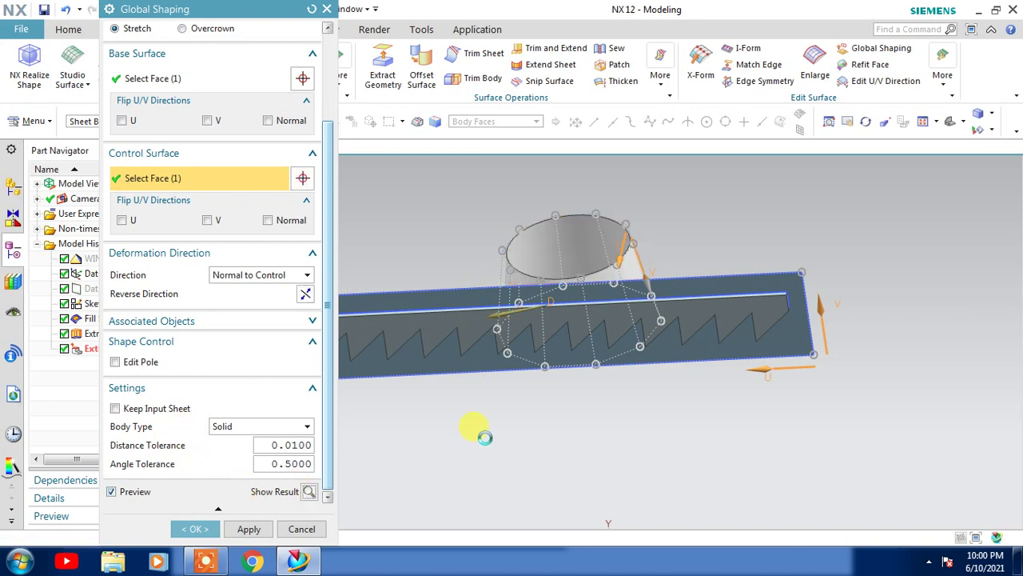
pyautogui.moveTo(504, 433); pyautogui.dragTo(555, 450, button='middle')
pyautogui.click(310, 492)
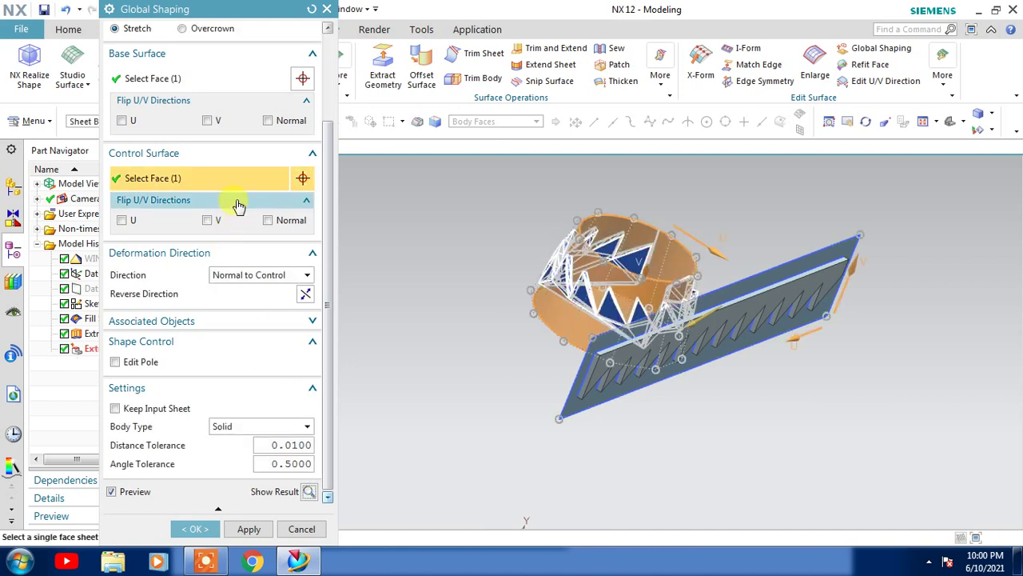
# Step: Flip only the V direction of the control surface and preview the wrapped zigzag band
pyautogui.click(124, 222)
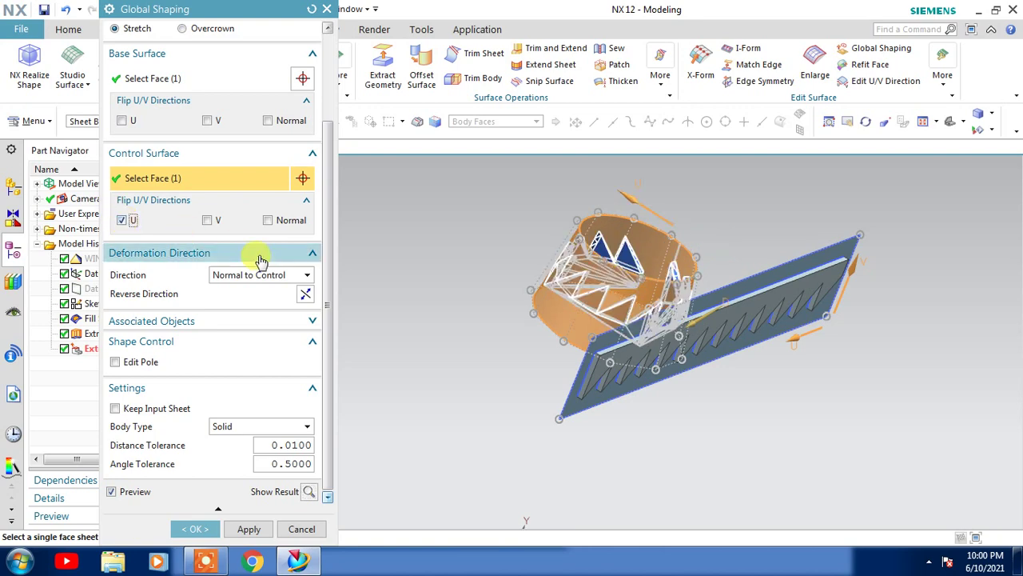
pyautogui.moveTo(391, 312)
pyautogui.mouseDown(button='middle')
pyautogui.moveTo(372, 317)
pyautogui.moveTo(392, 304)
pyautogui.moveTo(384, 308)
pyautogui.mouseUp(button='middle')
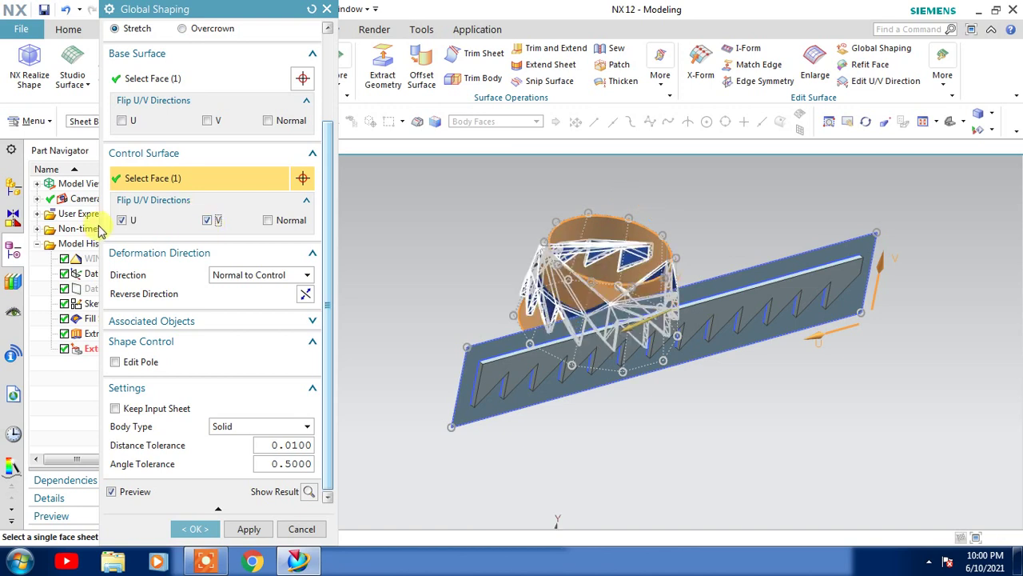
pyautogui.click(126, 219)
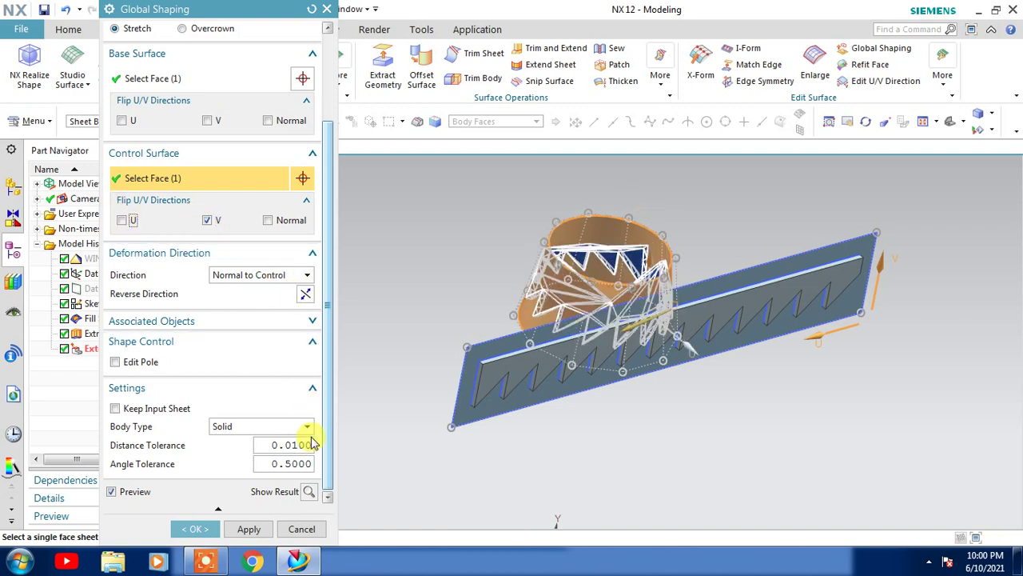
pyautogui.click(308, 492)
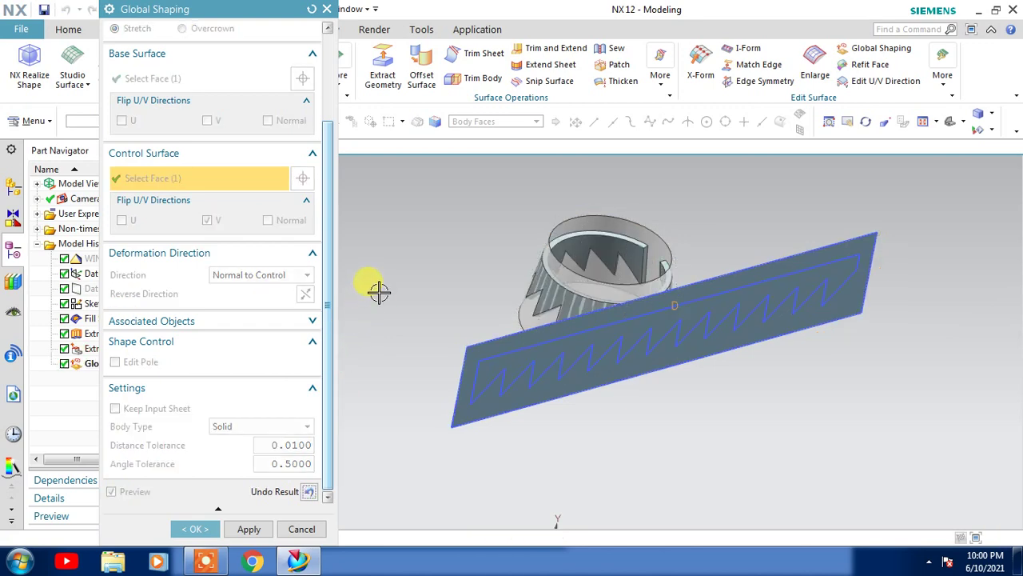
pyautogui.moveTo(379, 293); pyautogui.dragTo(359, 328, button='middle')
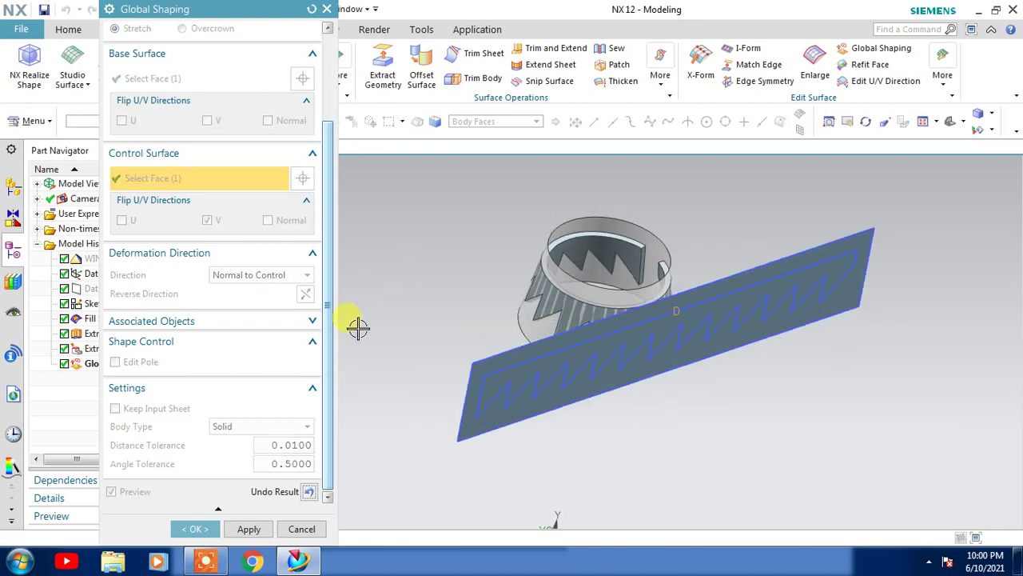
pyautogui.click(308, 491)
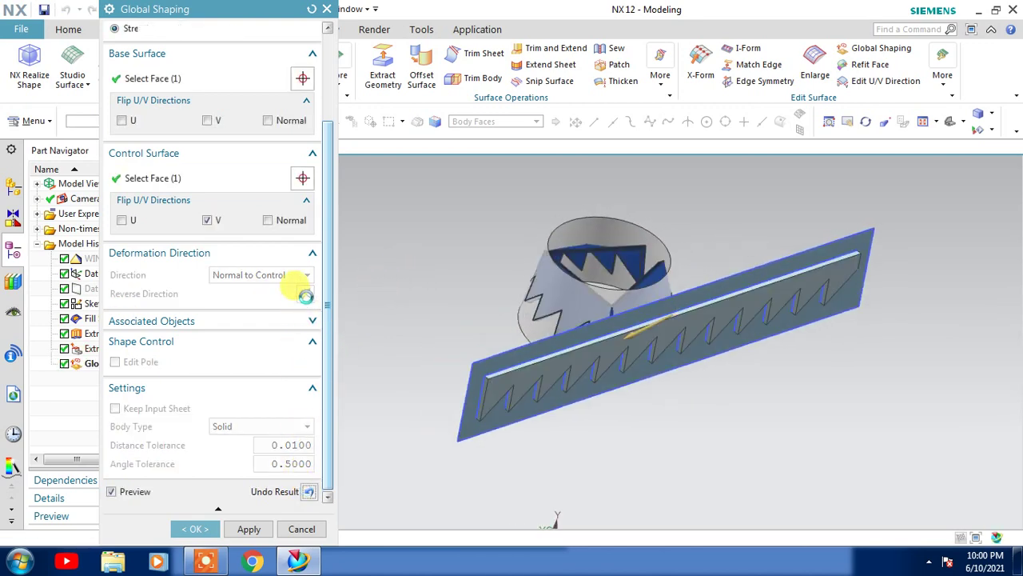
# Step: Reverse the deformation direction so the band lies outside the bowl, check the result and accept the Global Shaping
pyautogui.click(303, 294)
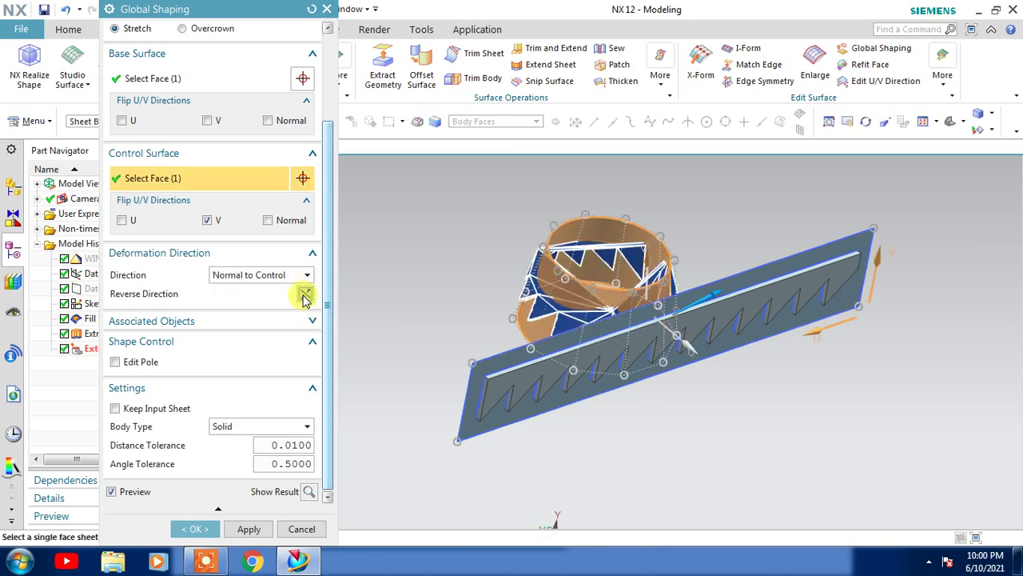
pyautogui.click(309, 492)
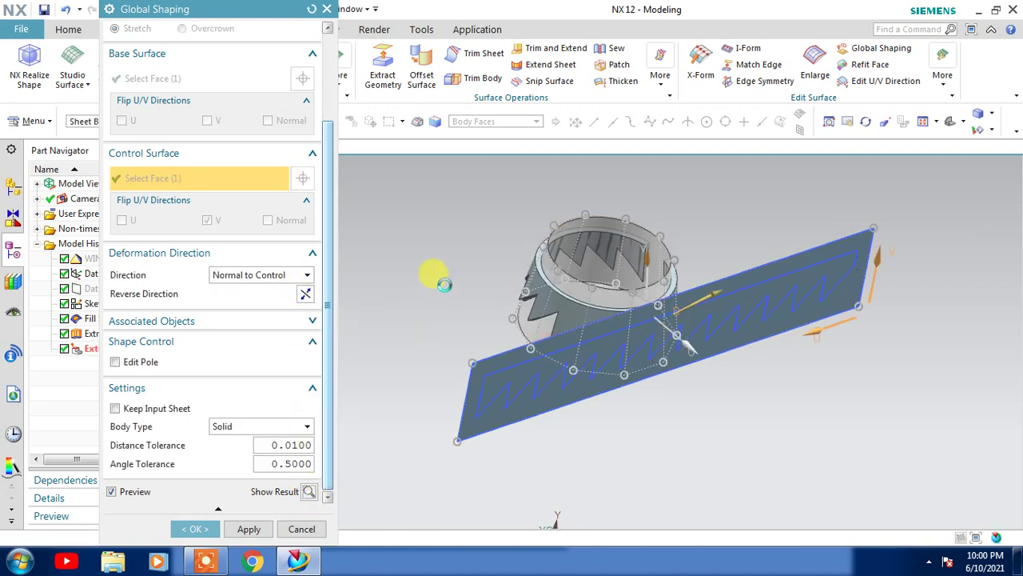
pyautogui.moveTo(440, 283); pyautogui.dragTo(459, 279, button='middle')
pyautogui.moveTo(486, 269); pyautogui.dragTo(462, 262, button='middle')
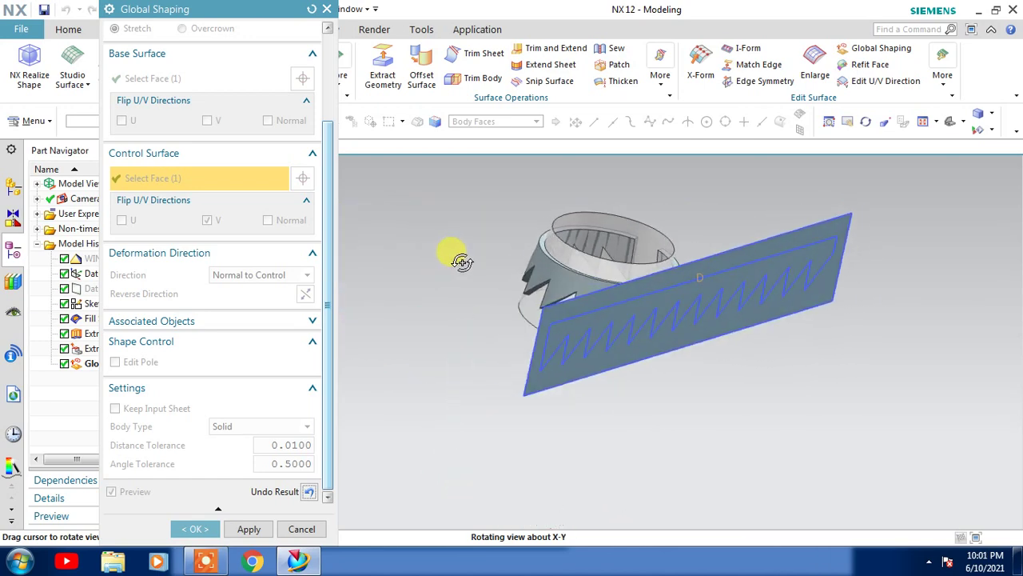
pyautogui.click(213, 529)
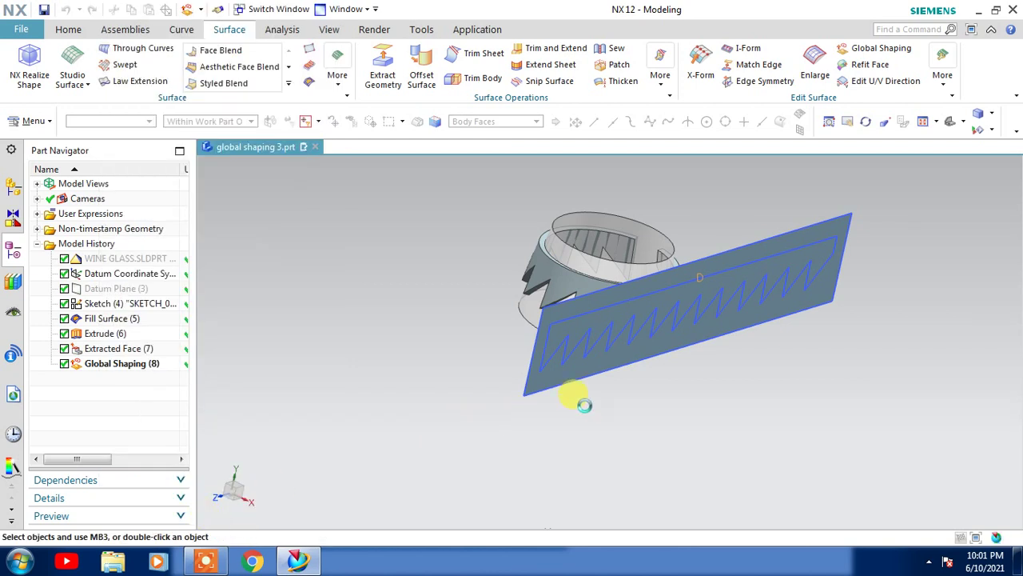
# Step: Show the hidden wine glass solid body again
pyautogui.rightClick(128, 245)
pyautogui.click(162, 256)
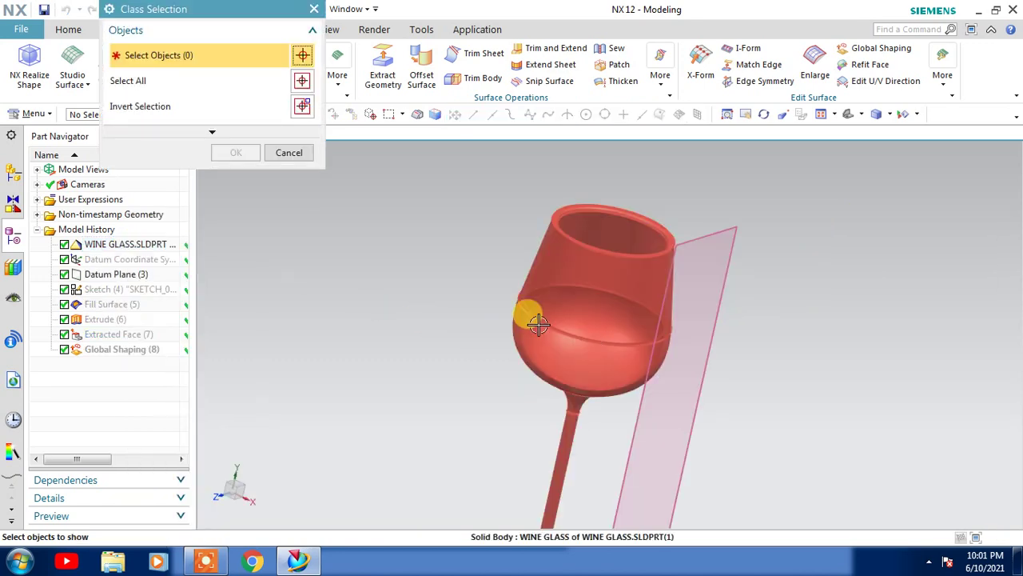
pyautogui.click(521, 268)
pyautogui.click(236, 152)
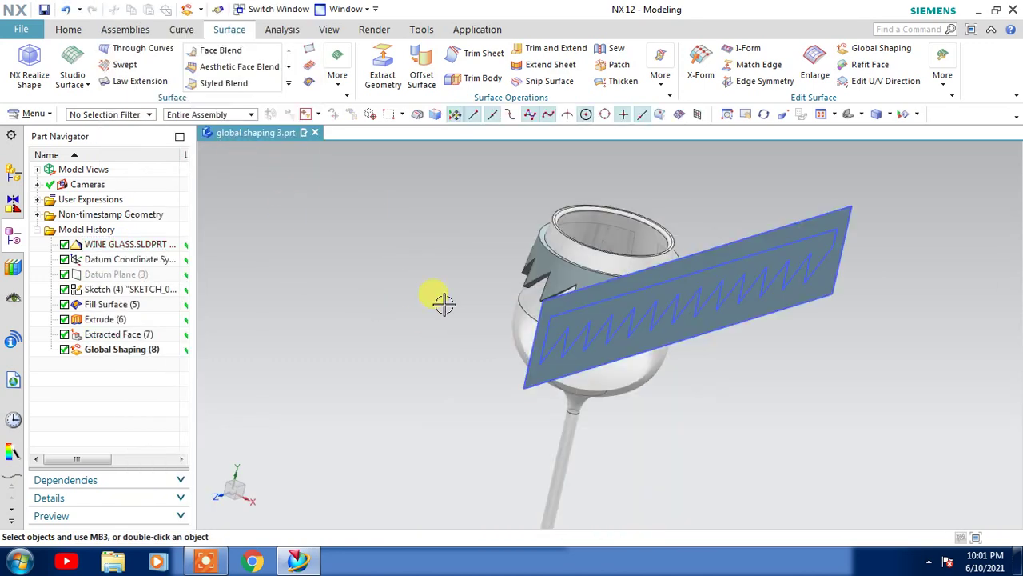
# Step: Hide the flat zigzag sketch and the filled sheet so only the glass with its wrapped band is displayed
pyautogui.click(804, 269)
pyautogui.hotkey('ctrl', 'b')
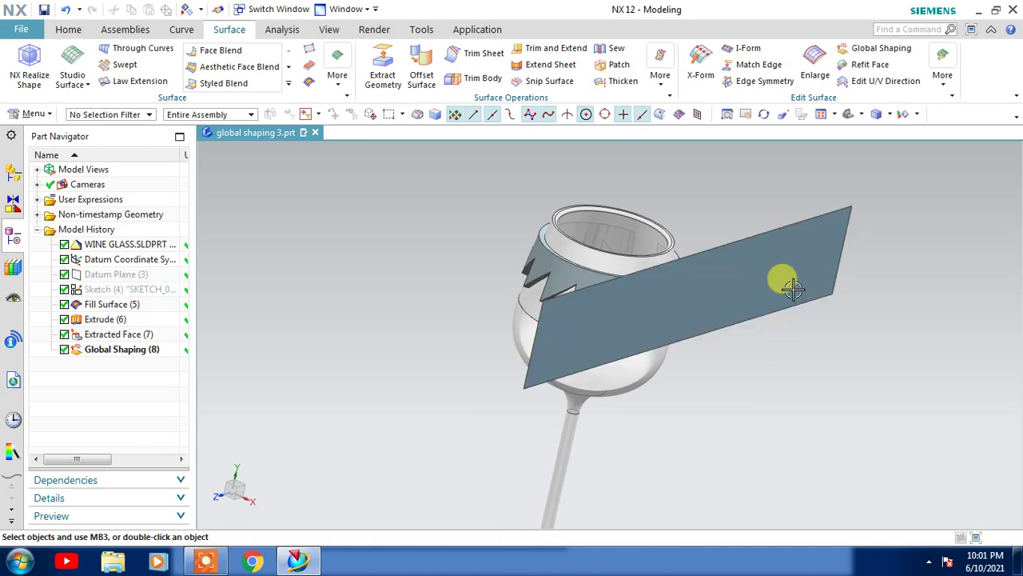
pyautogui.click(793, 291)
pyautogui.hotkey('ctrl', 'b')
pyautogui.moveTo(783, 362); pyautogui.dragTo(758, 356, button='middle')
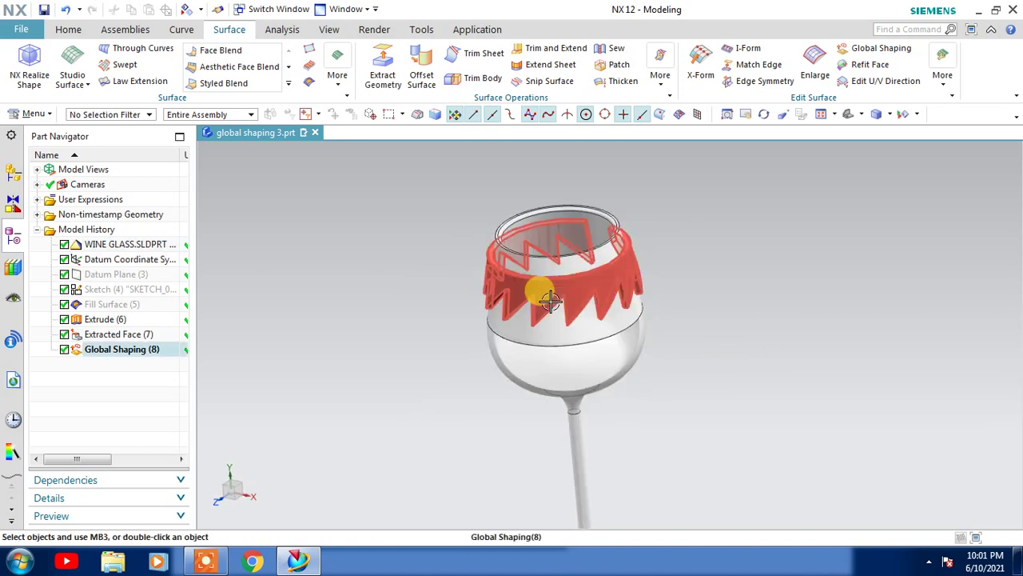
pyautogui.moveTo(392, 361); pyautogui.dragTo(682, 347, button='middle')
pyautogui.scroll(2, 674, 168)
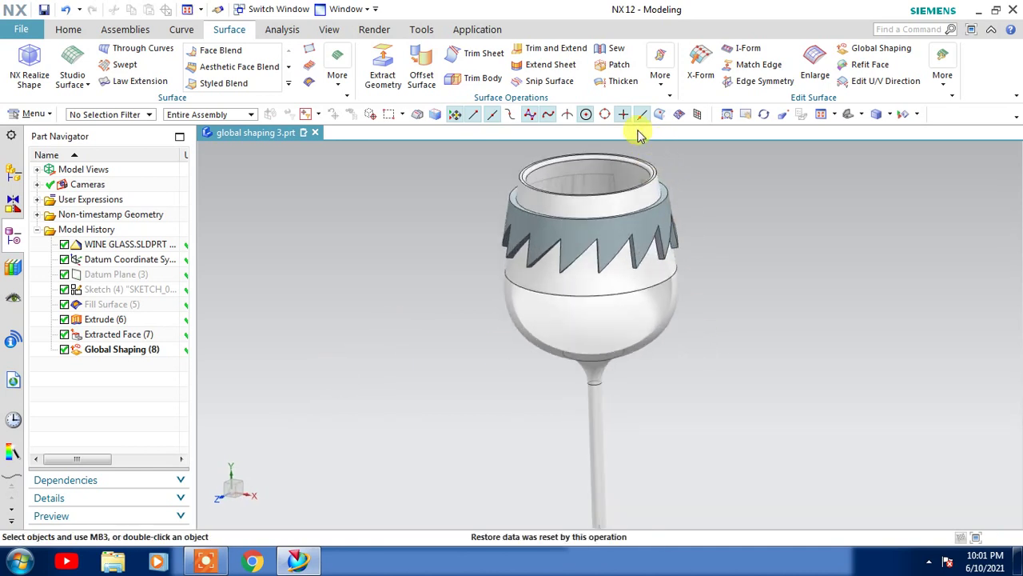
# Step: Apply a 1 mm edge blend to the upper outer edge of the zigzag band
pyautogui.click(68, 30)
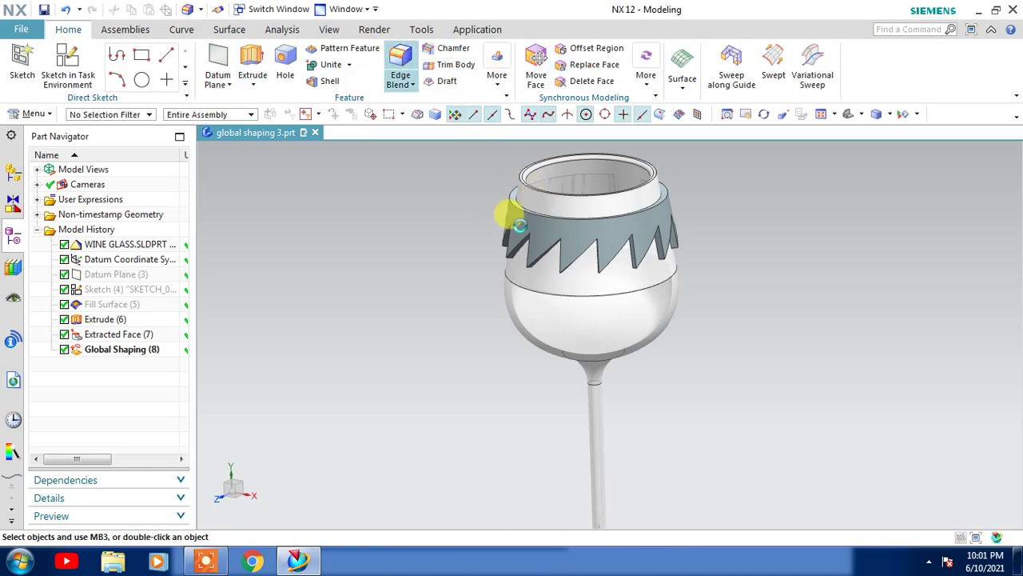
pyautogui.press('b')
pyautogui.scroll(3, 515, 209)
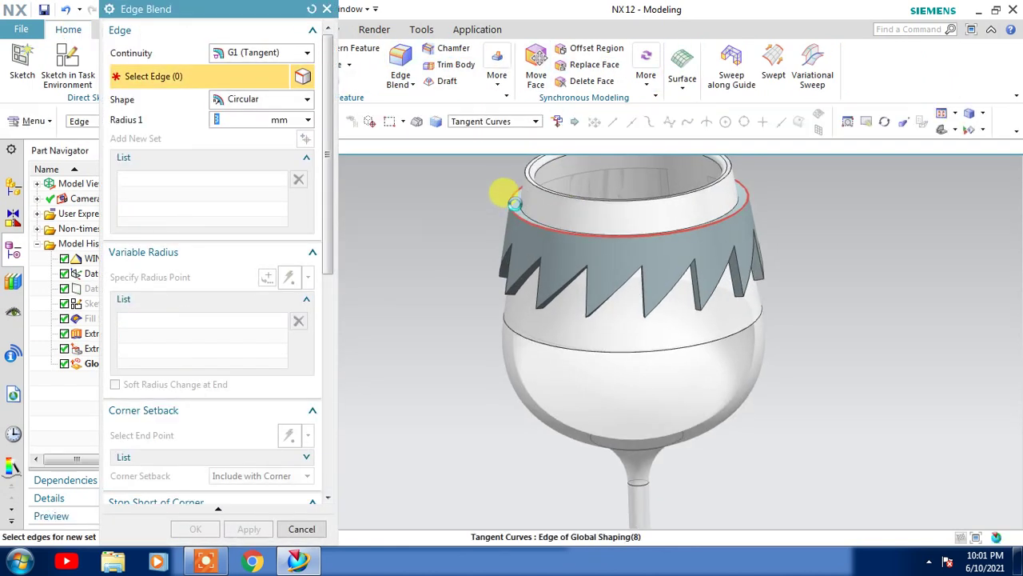
pyautogui.click(515, 204)
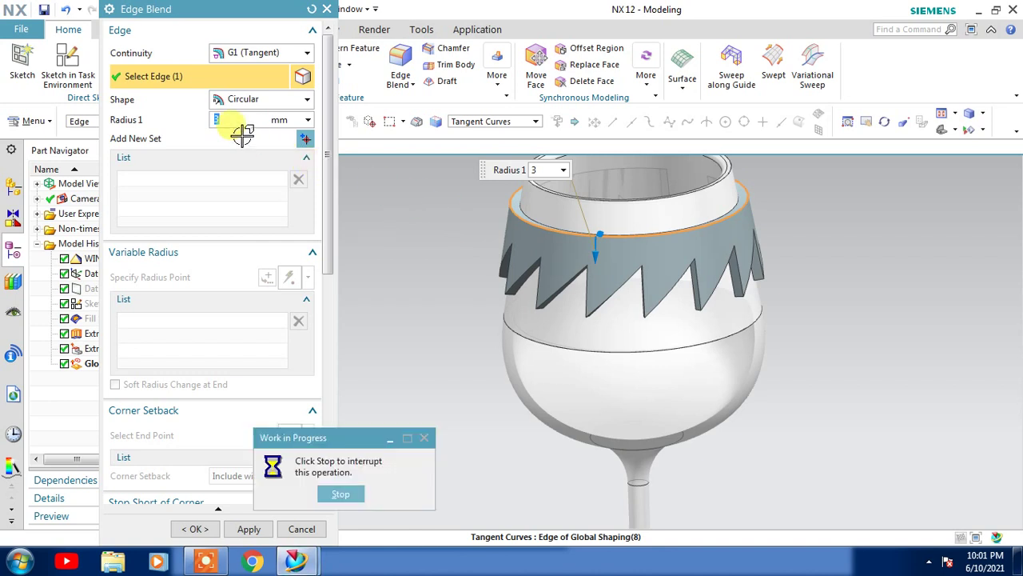
pyautogui.write('1')
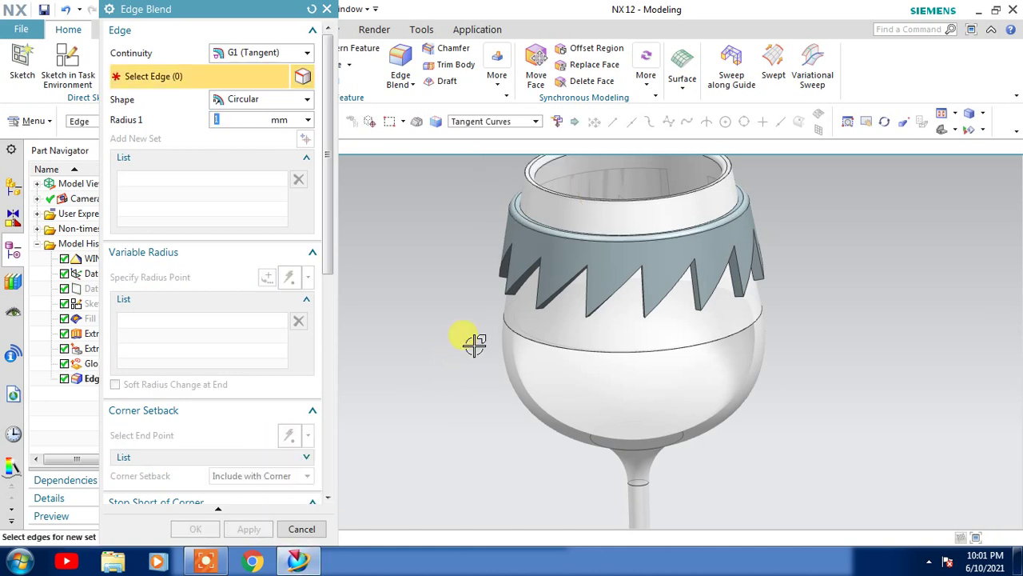
pyautogui.moveTo(475, 342); pyautogui.dragTo(462, 360, button='middle')
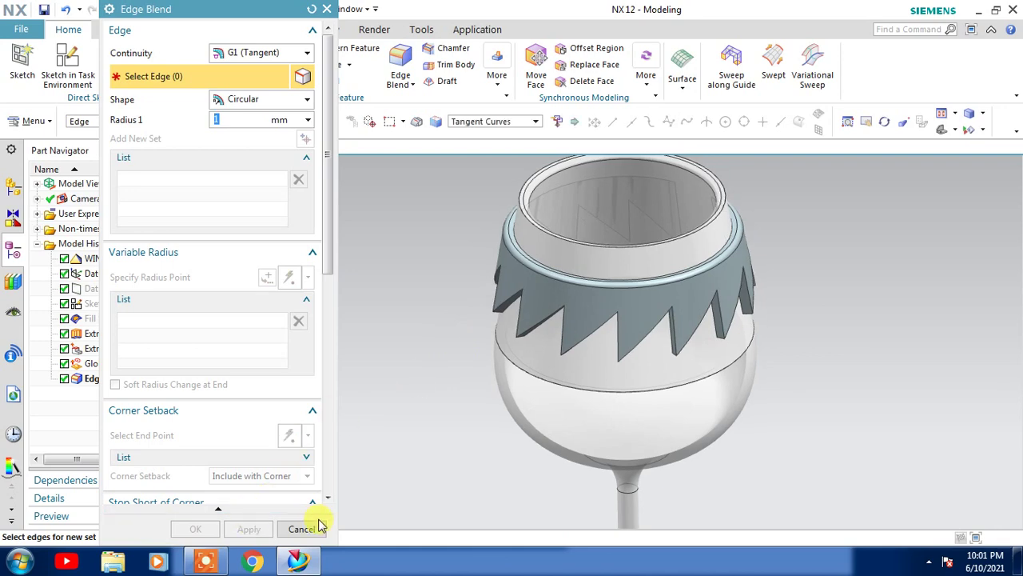
pyautogui.click(303, 528)
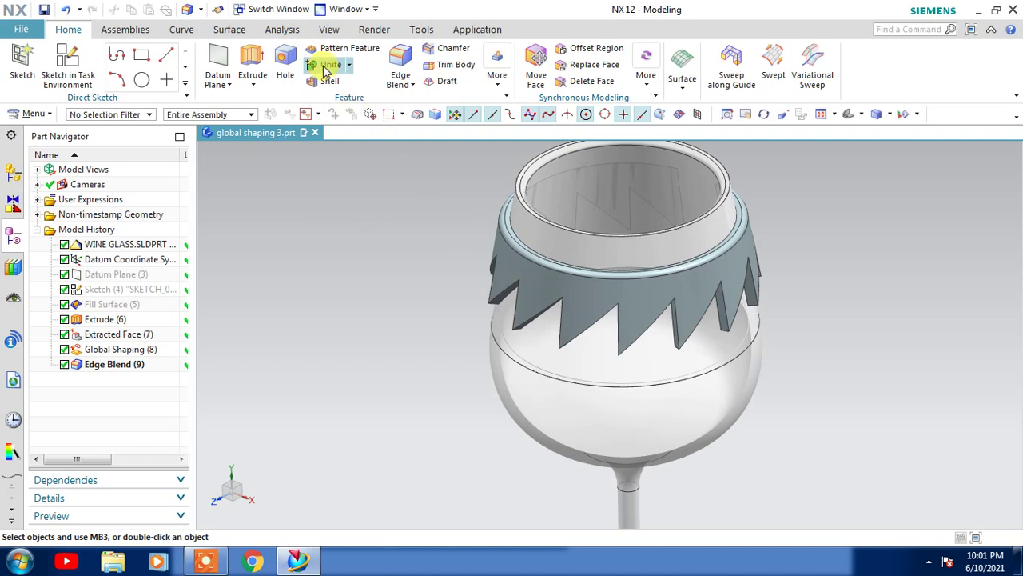
pyautogui.click(683, 84)
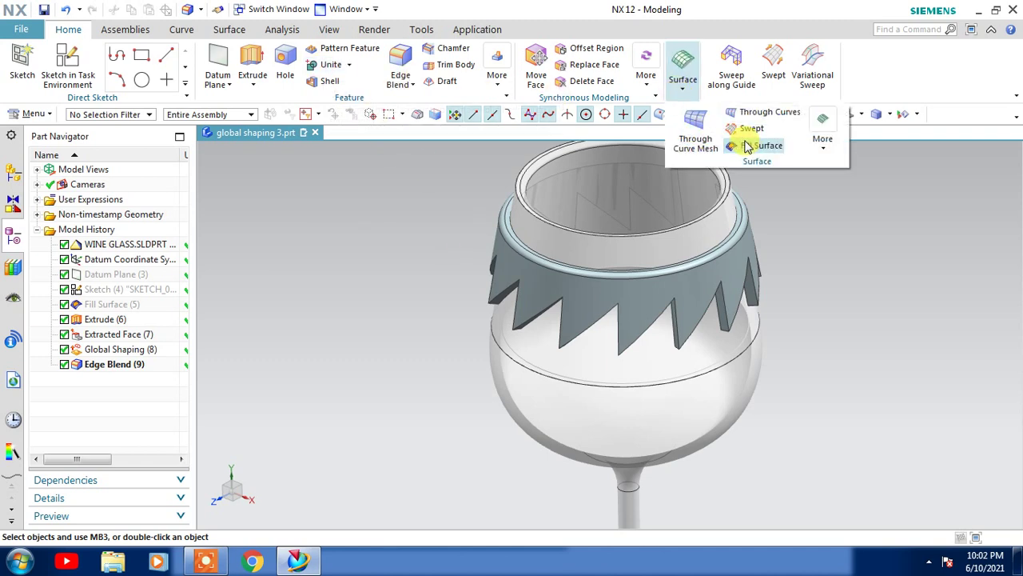
pyautogui.click(747, 146)
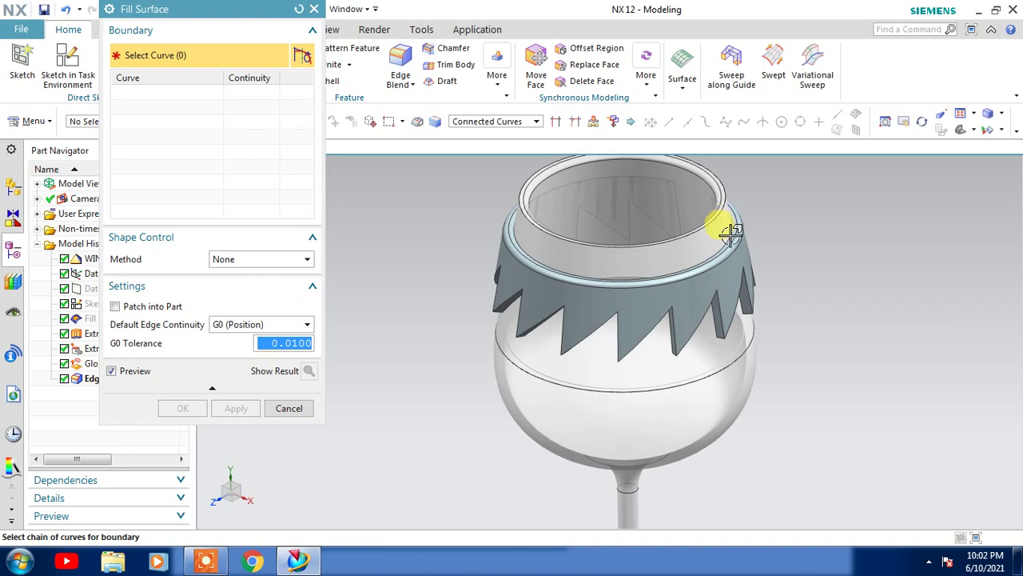
pyautogui.moveTo(761, 226); pyautogui.dragTo(555, 270, button='middle')
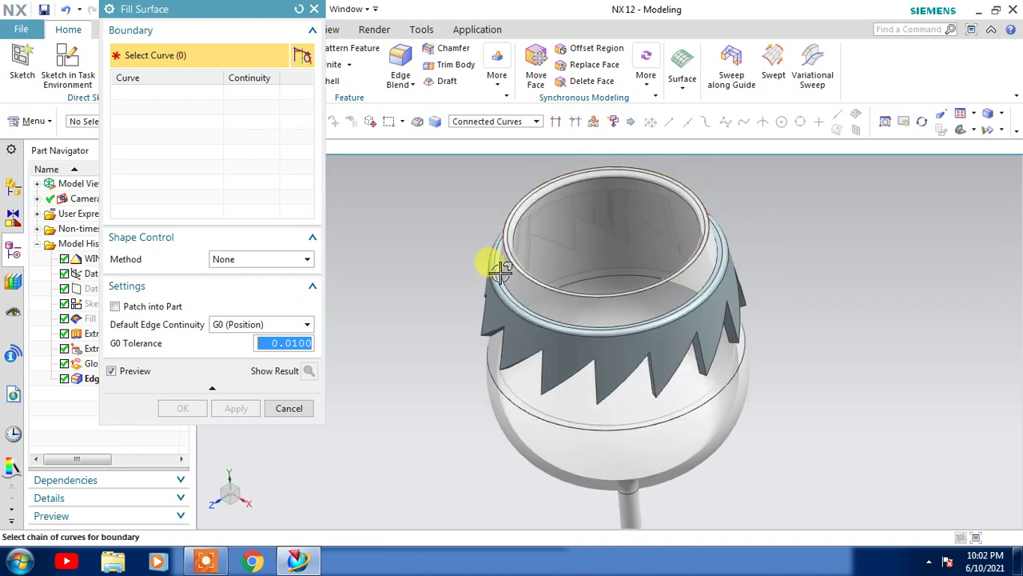
pyautogui.click(288, 409)
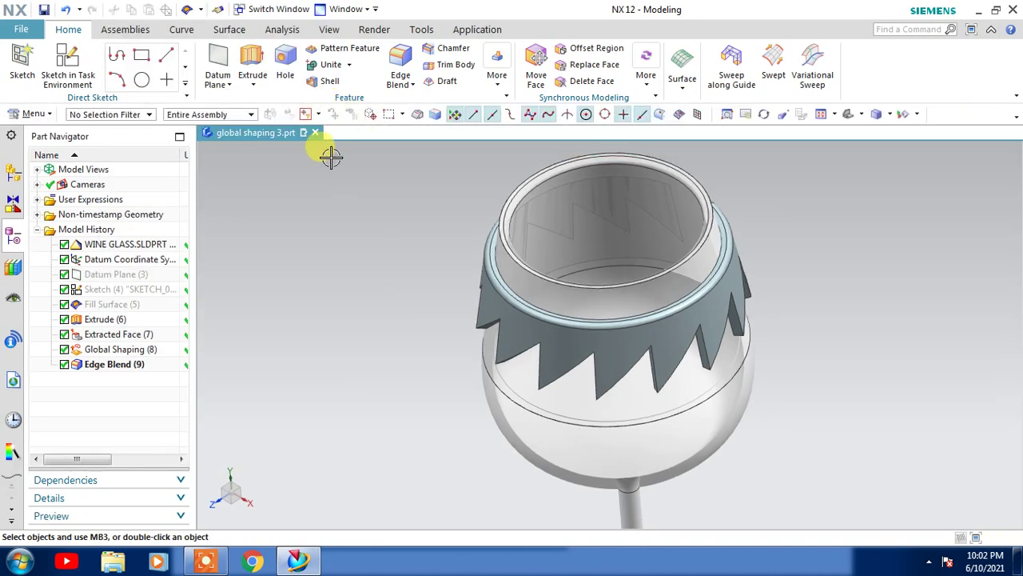
pyautogui.click(229, 29)
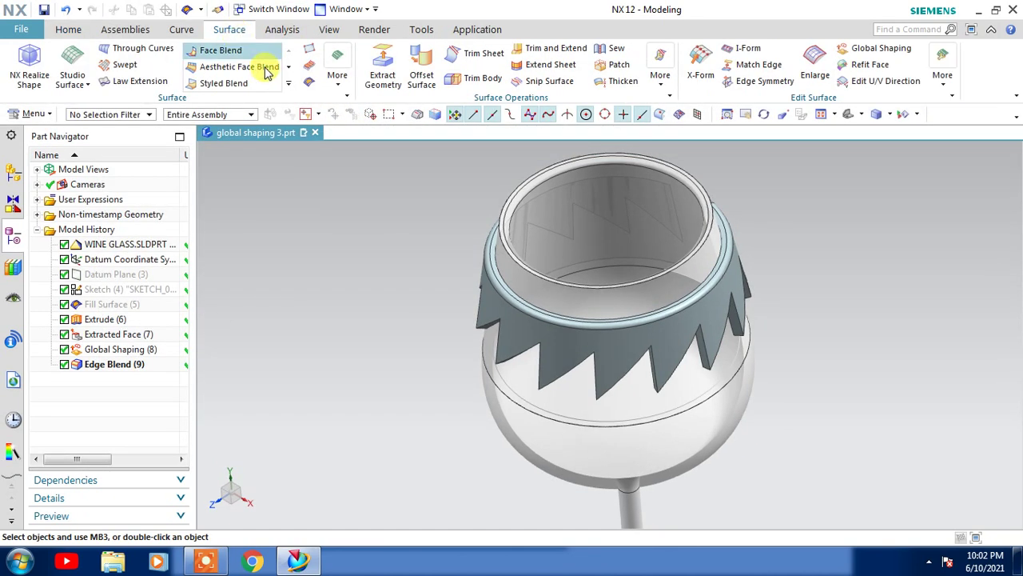
pyautogui.click(381, 80)
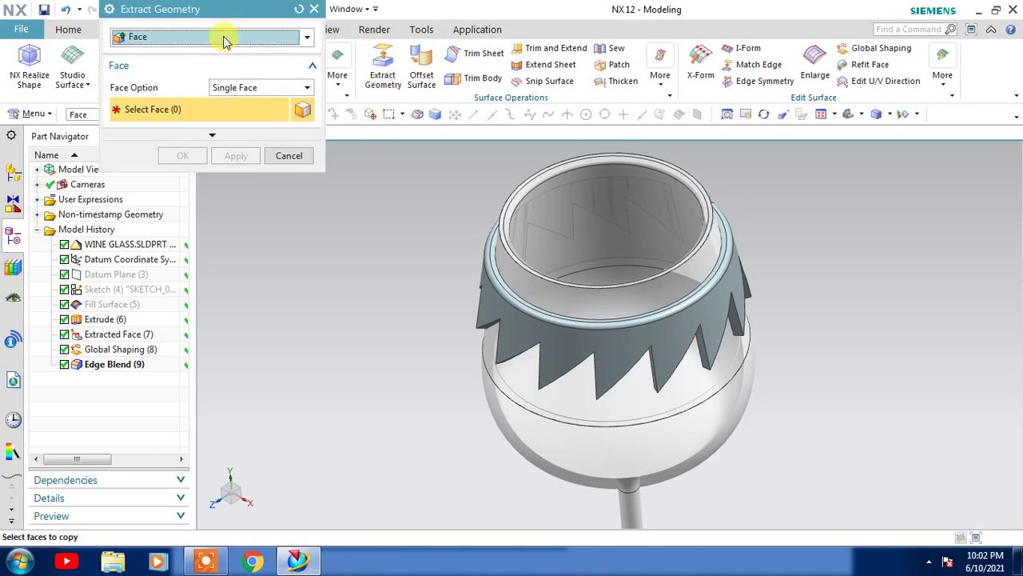
pyautogui.click(223, 37)
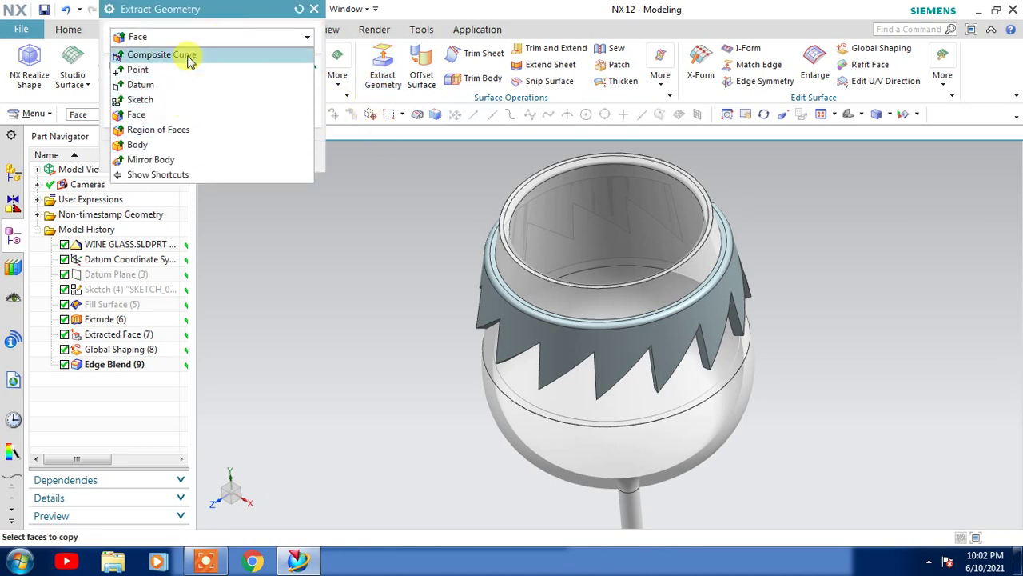
pyautogui.click(162, 55)
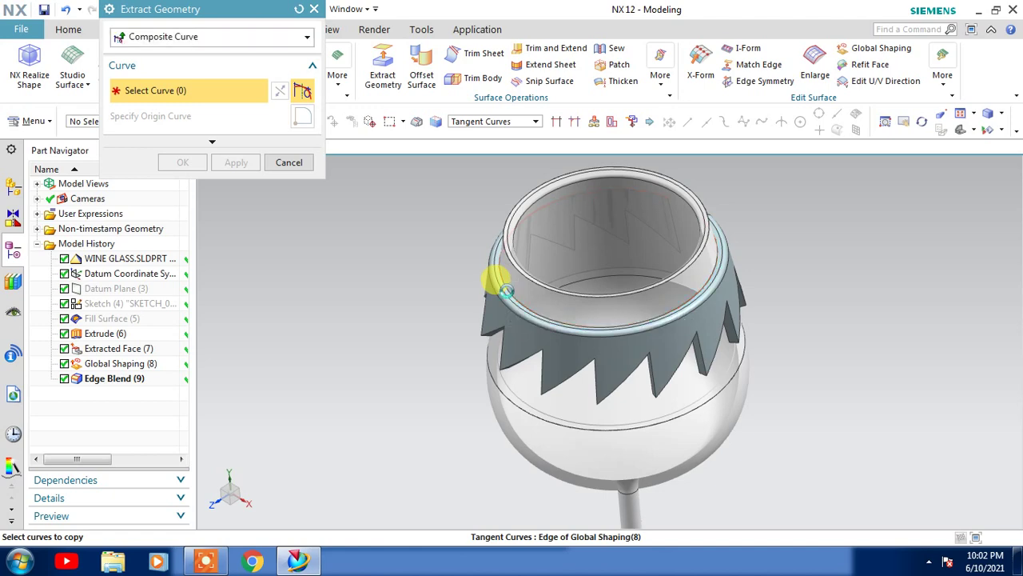
pyautogui.click(496, 283)
pyautogui.moveTo(810, 261); pyautogui.dragTo(754, 265, button='middle')
pyautogui.click(290, 164)
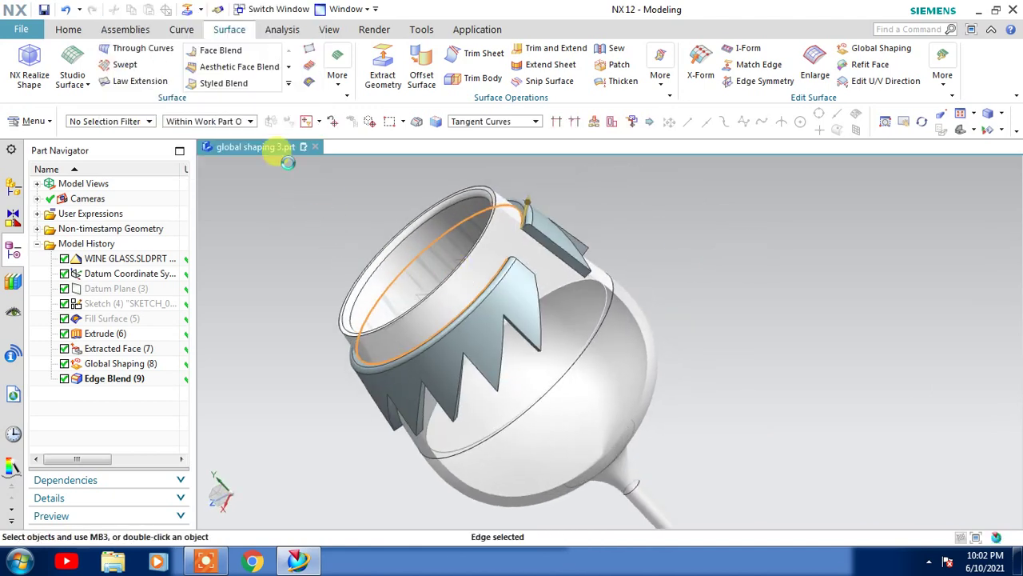
pyautogui.moveTo(318, 185); pyautogui.dragTo(339, 198, button='middle')
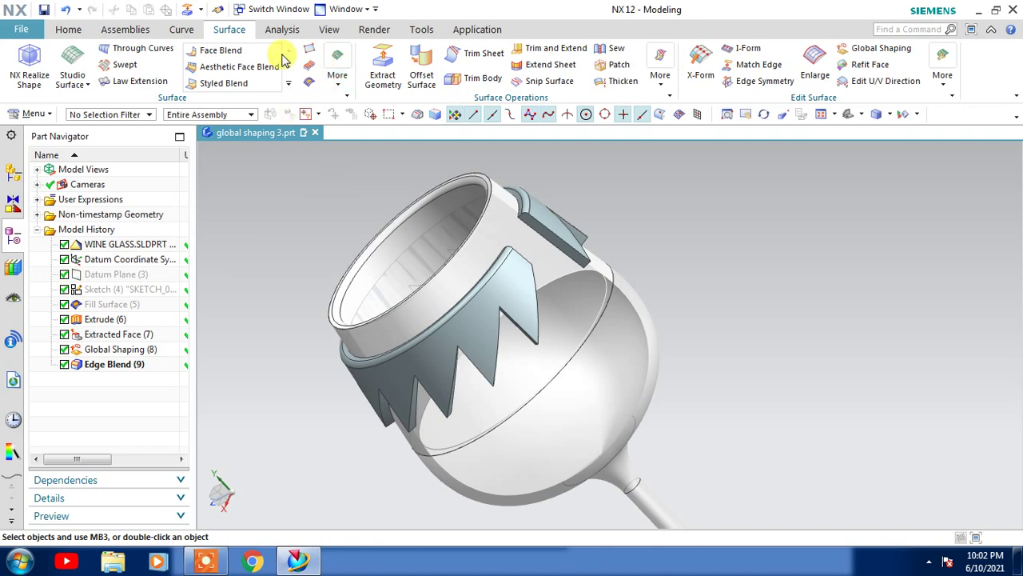
# Step: Create an inferred datum plane on the narrow upper face of the zigzag band
pyautogui.click(78, 30)
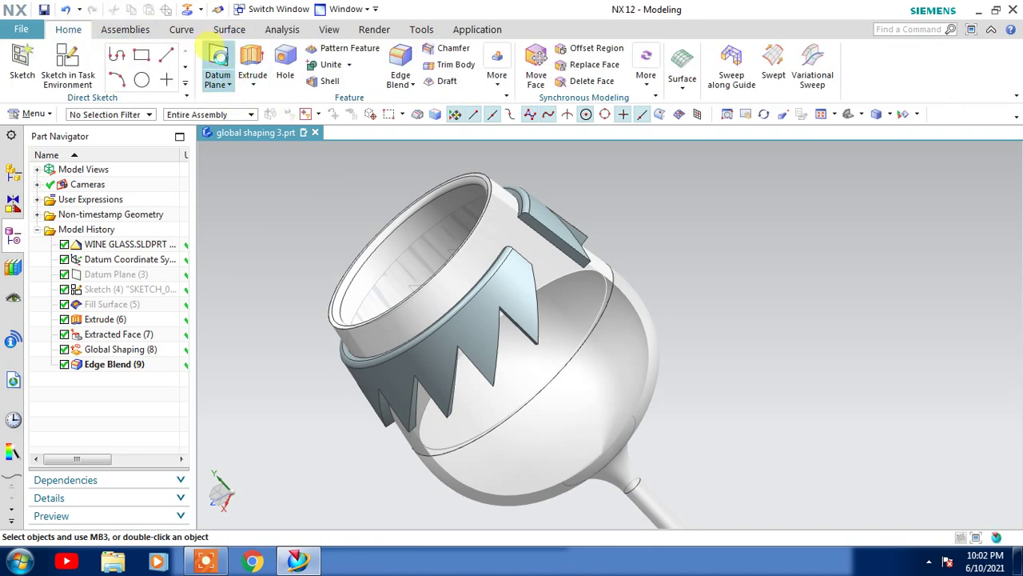
pyautogui.scroll(5, 514, 200)
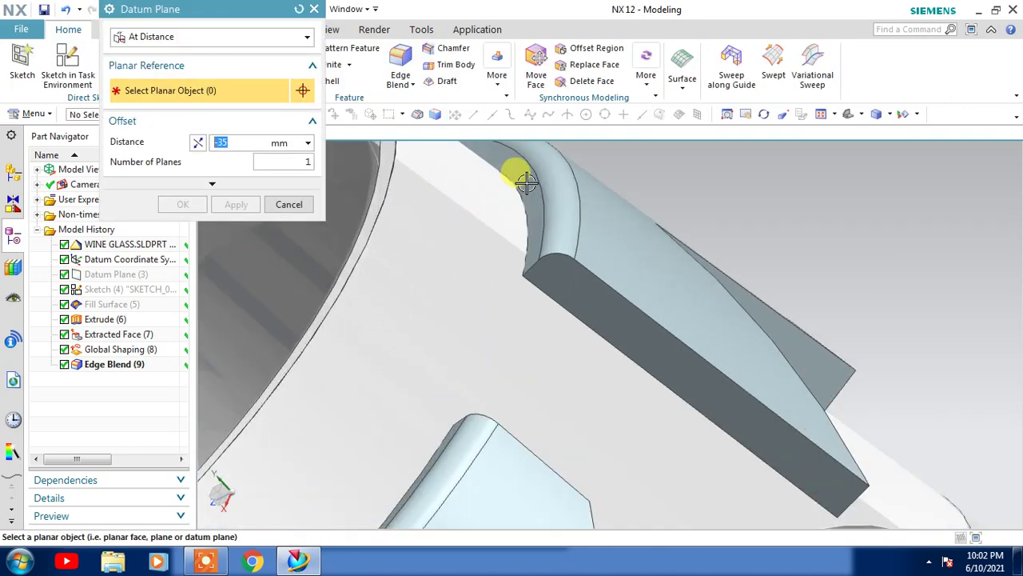
pyautogui.scroll(-5, 525, 183)
pyautogui.click(246, 37)
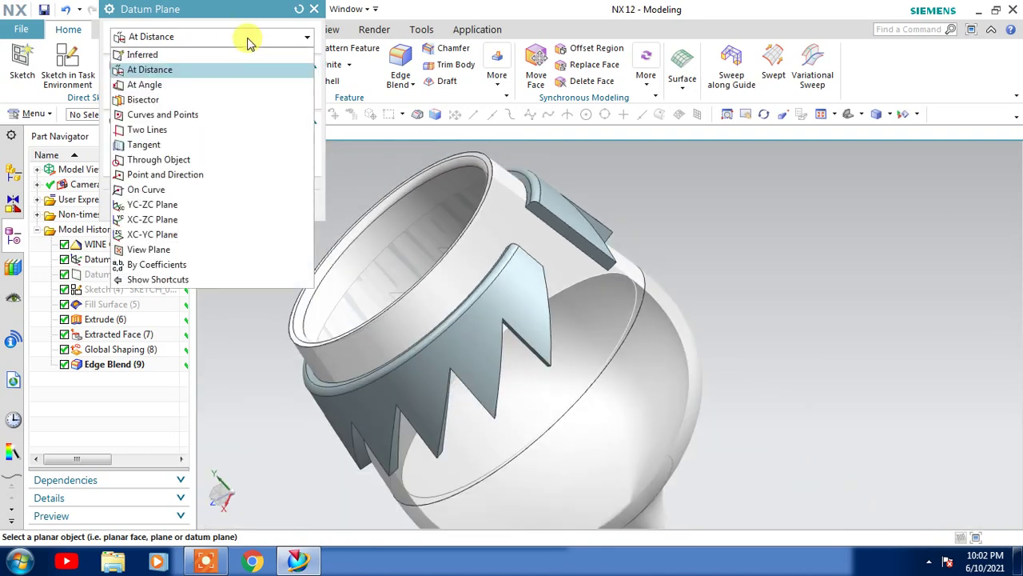
pyautogui.click(222, 54)
pyautogui.scroll(5, 521, 181)
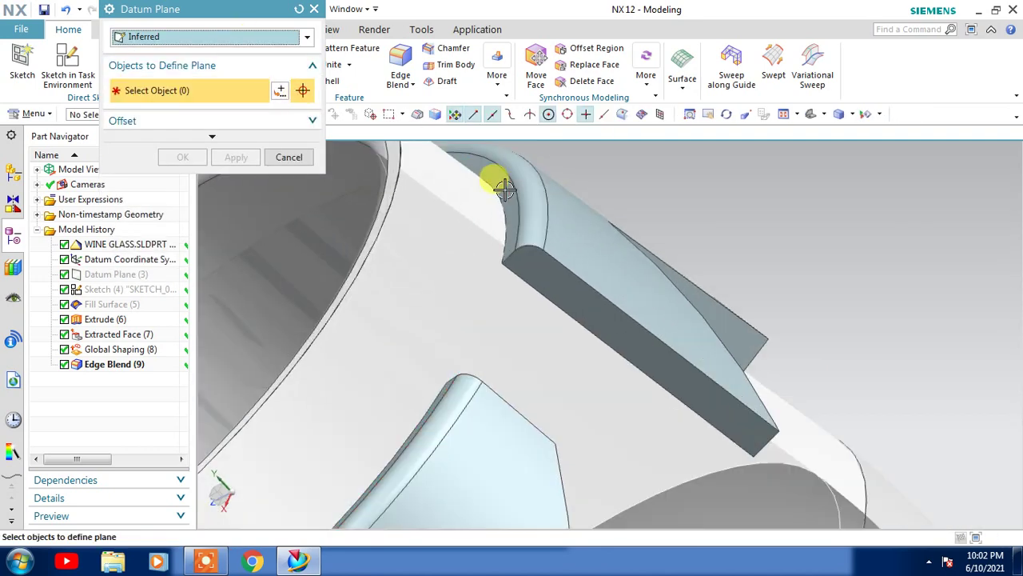
pyautogui.click(497, 179)
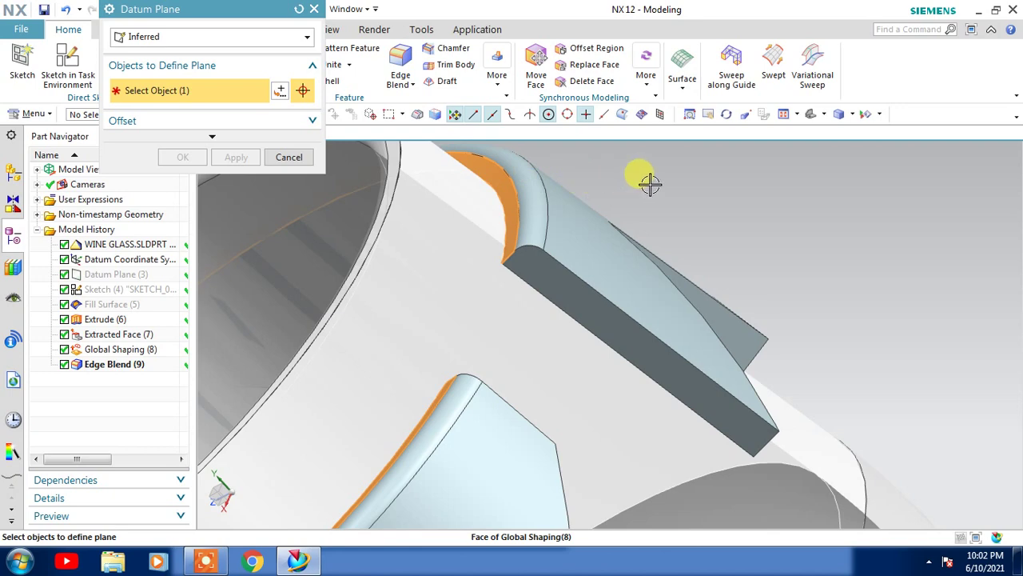
pyautogui.scroll(-5, 650, 183)
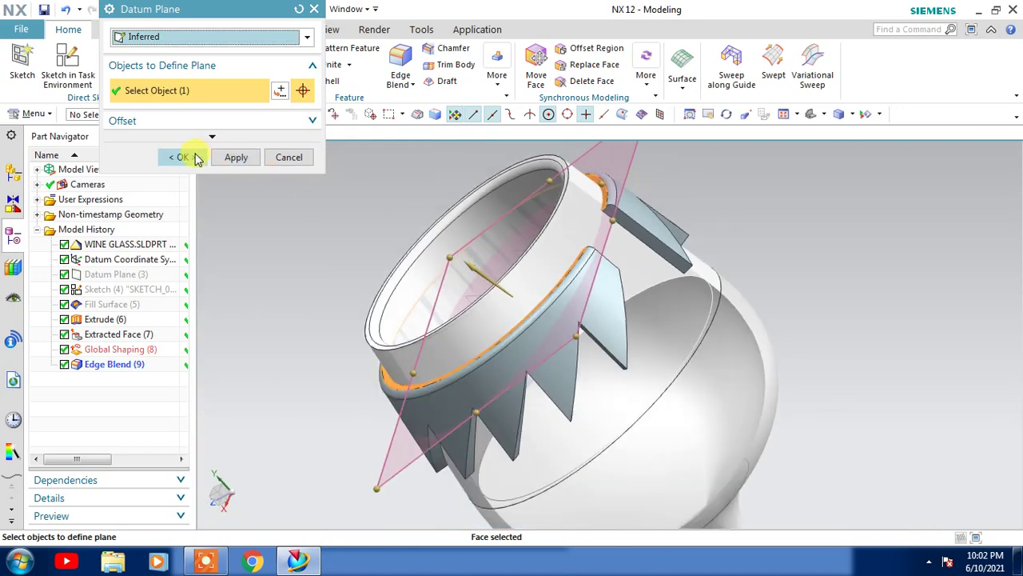
pyautogui.click(196, 159)
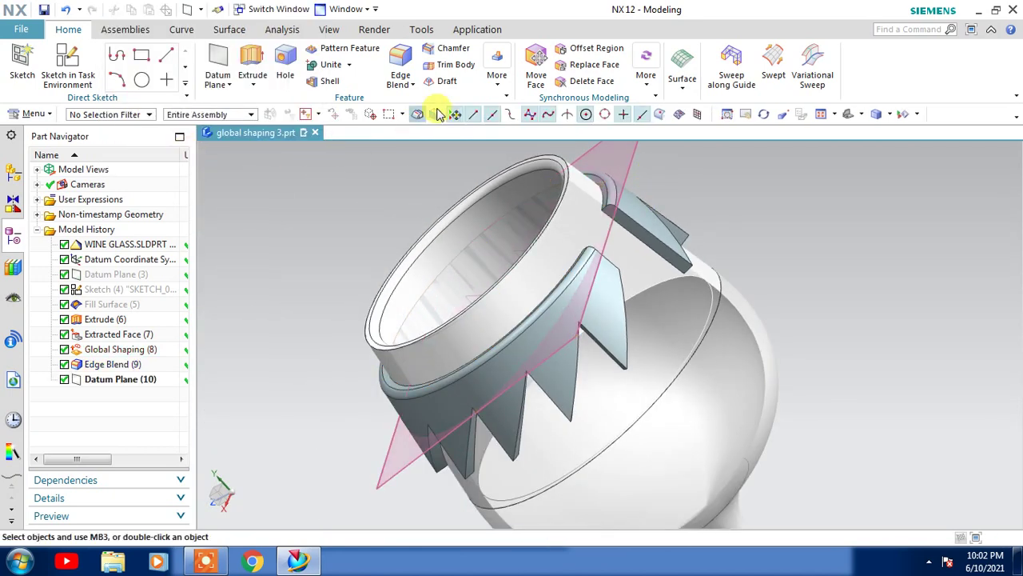
# Step: Try to trim the wine glass body with the inferred datum plane, cancel the trim and delete that plane
pyautogui.click(453, 65)
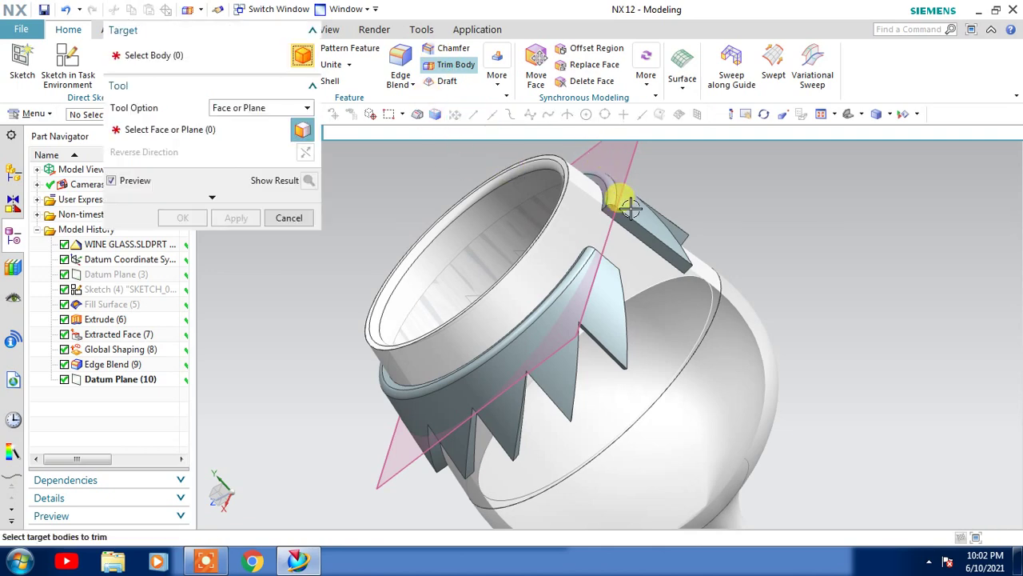
pyautogui.click(555, 188)
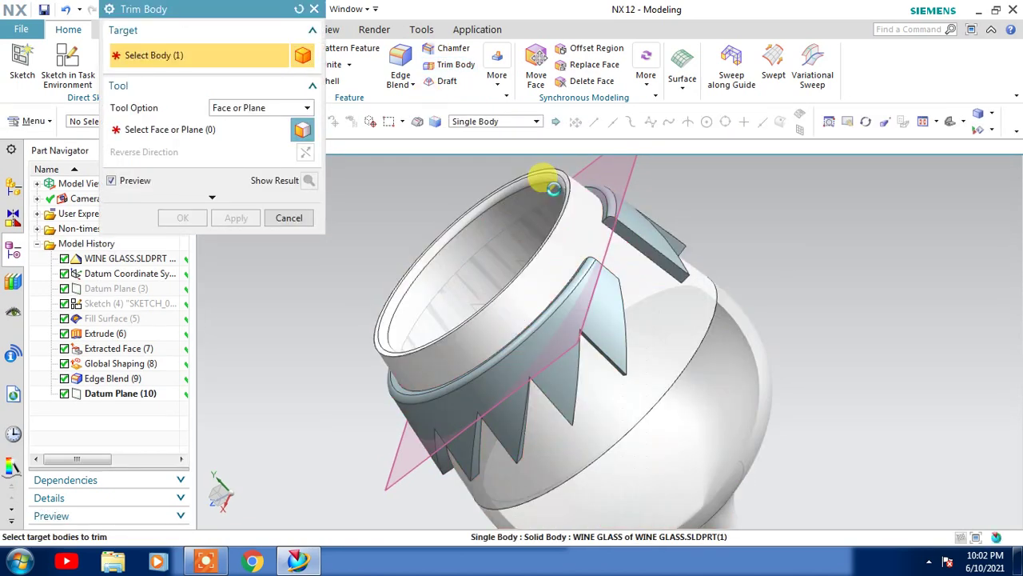
pyautogui.click(610, 156)
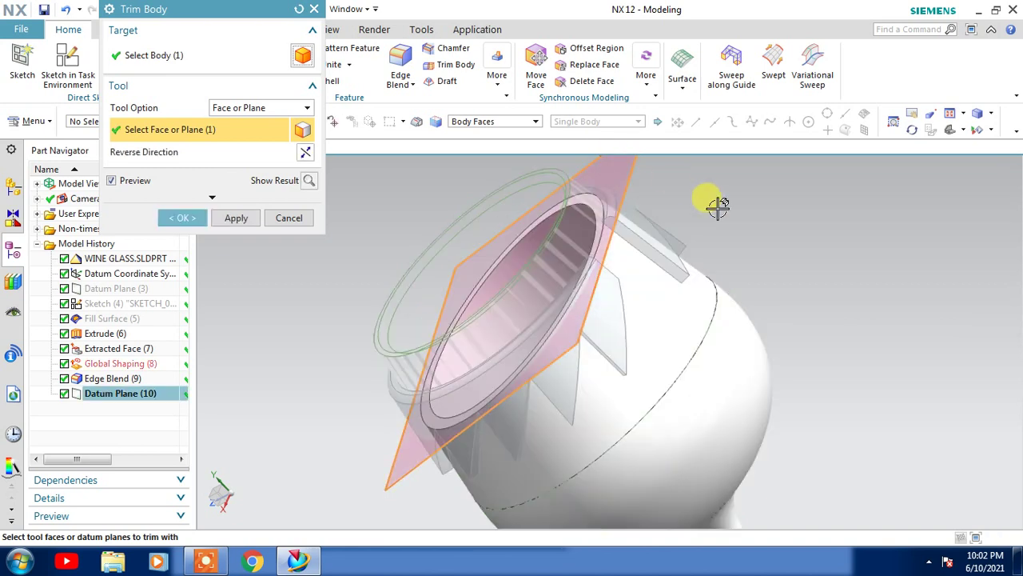
pyautogui.click(182, 218)
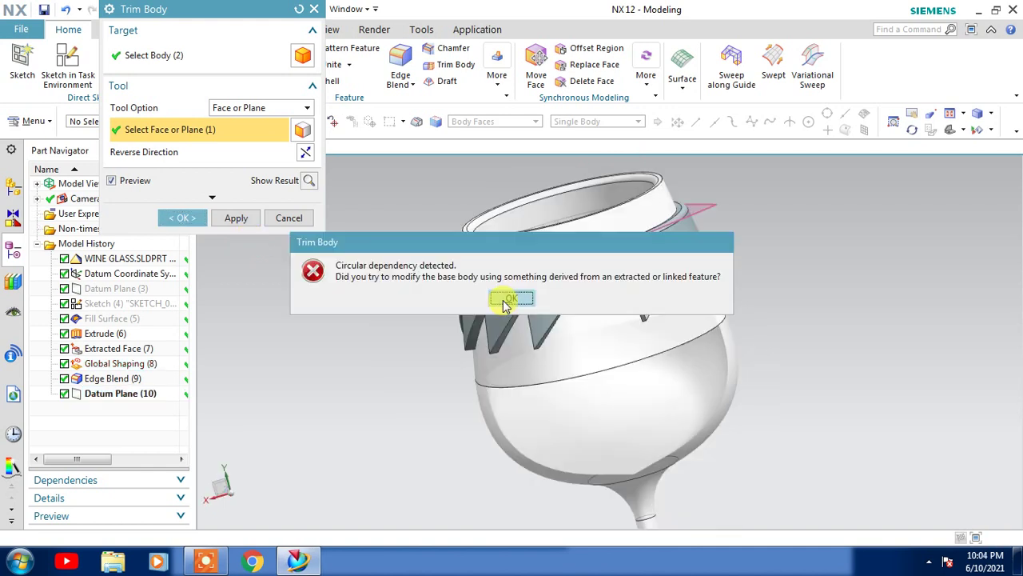
pyautogui.click(511, 299)
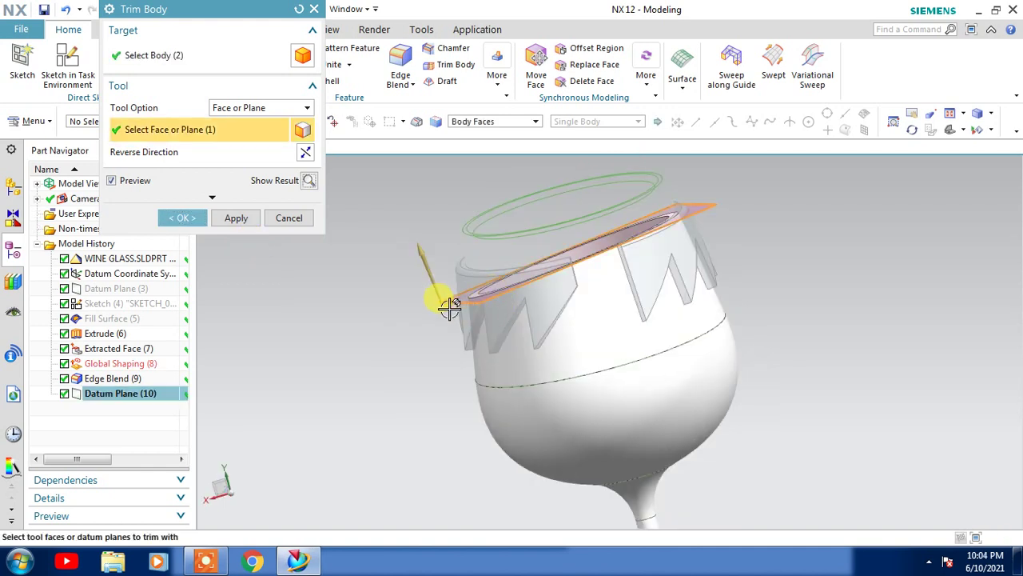
pyautogui.moveTo(440, 293); pyautogui.dragTo(481, 325, button='middle')
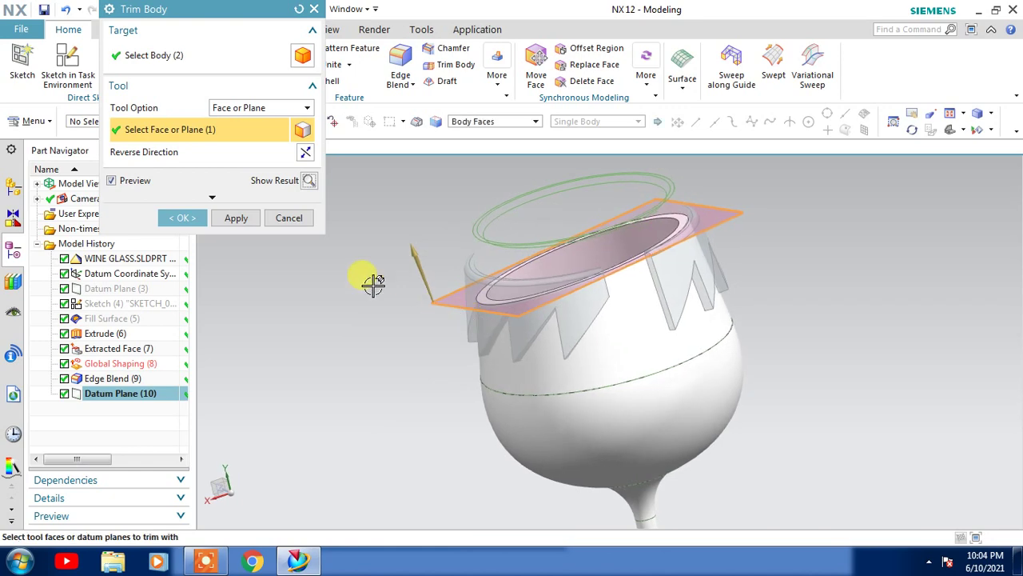
pyautogui.click(291, 218)
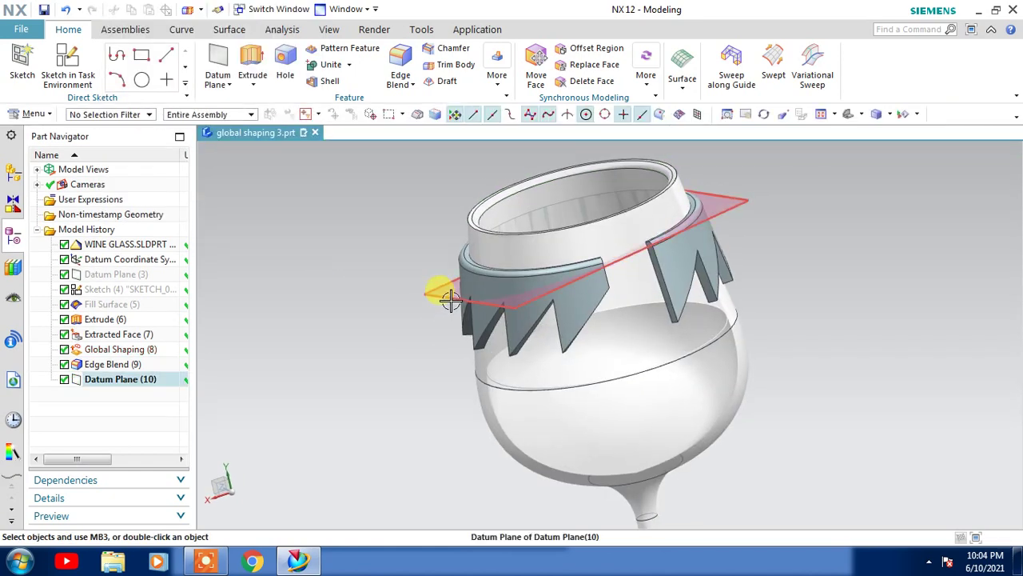
pyautogui.moveTo(450, 301); pyautogui.dragTo(426, 301, button='right')
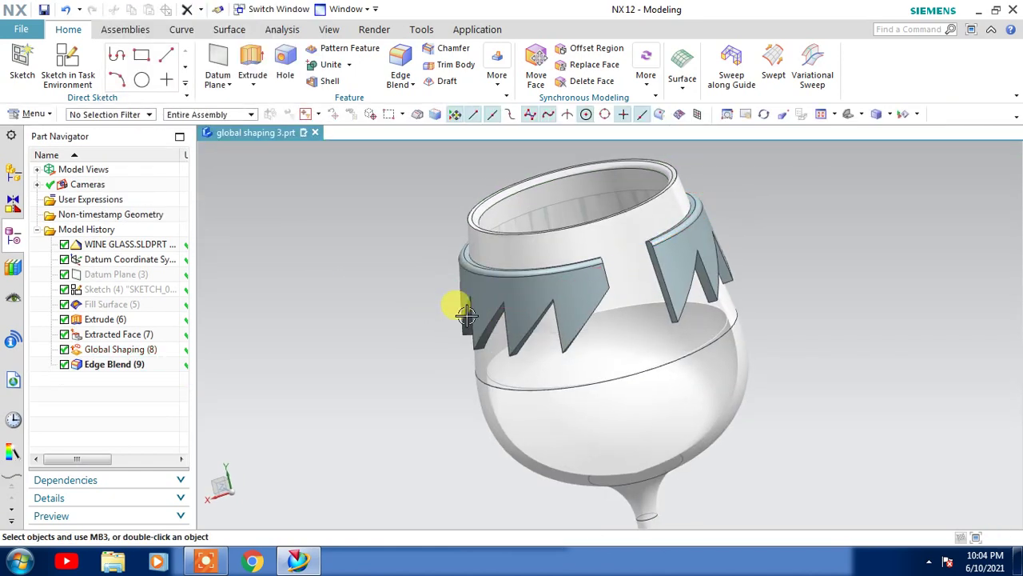
# Step: Start an At Distance datum plane referenced to the datum coordinate system's horizontal XZ plane at the glass base
pyautogui.scroll(-4, 520, 323)
pyautogui.keyDown('shift'); pyautogui.moveTo(648, 361); pyautogui.dragTo(647, 323, button='middle'); pyautogui.keyUp('shift')
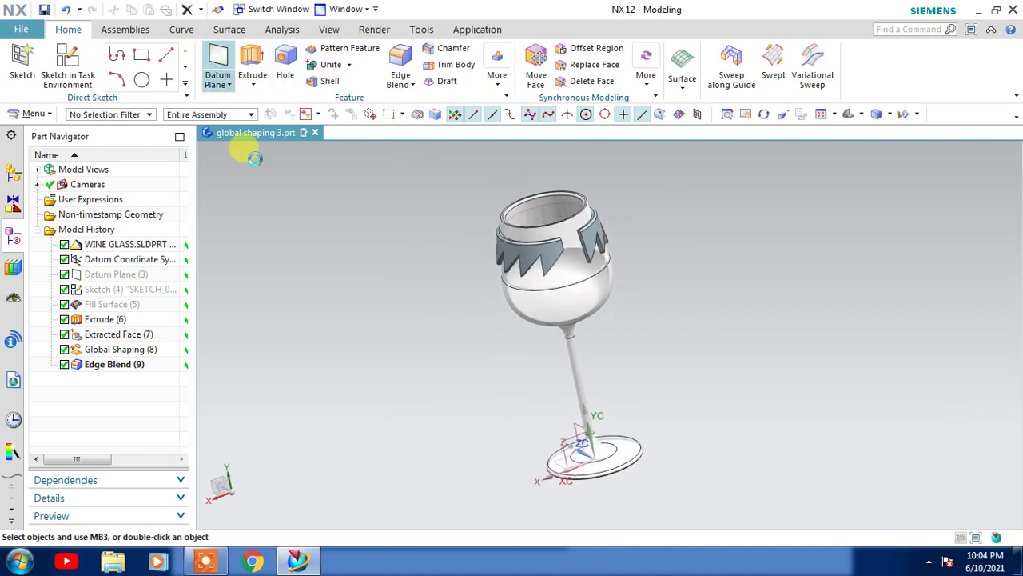
pyautogui.click(236, 37)
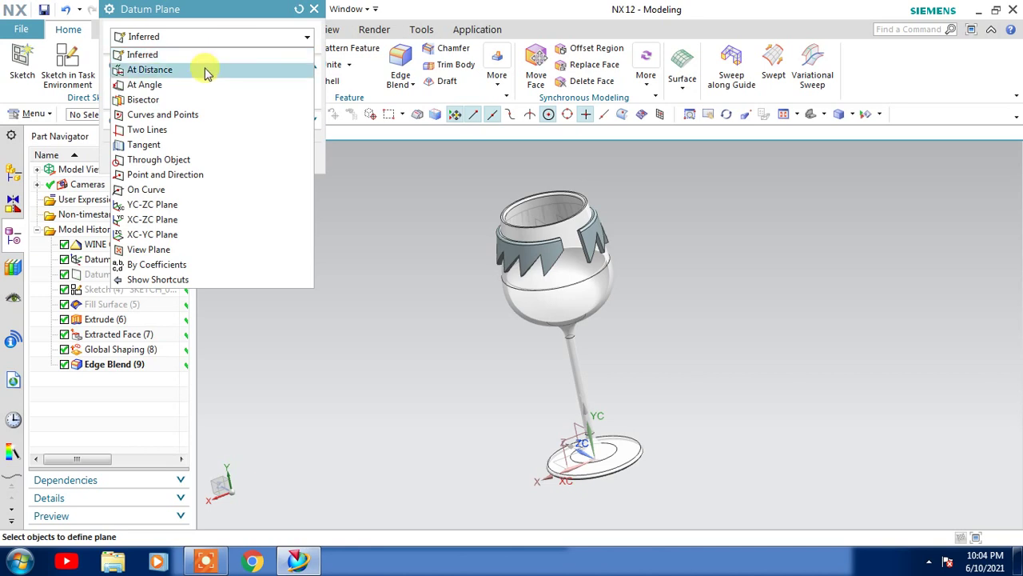
pyautogui.click(206, 72)
pyautogui.moveTo(498, 472); pyautogui.dragTo(522, 482, button='middle')
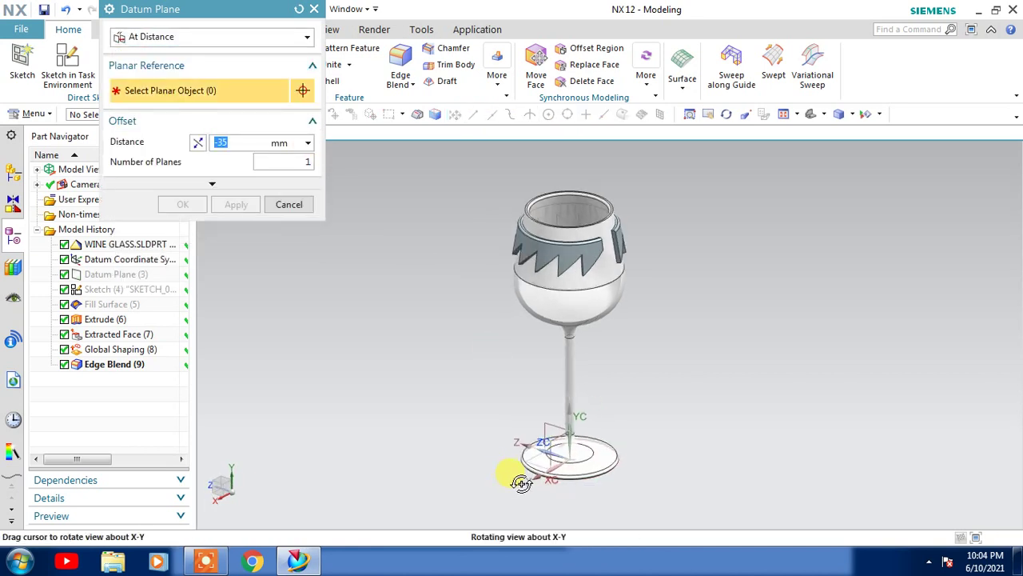
pyautogui.scroll(5, 522, 483)
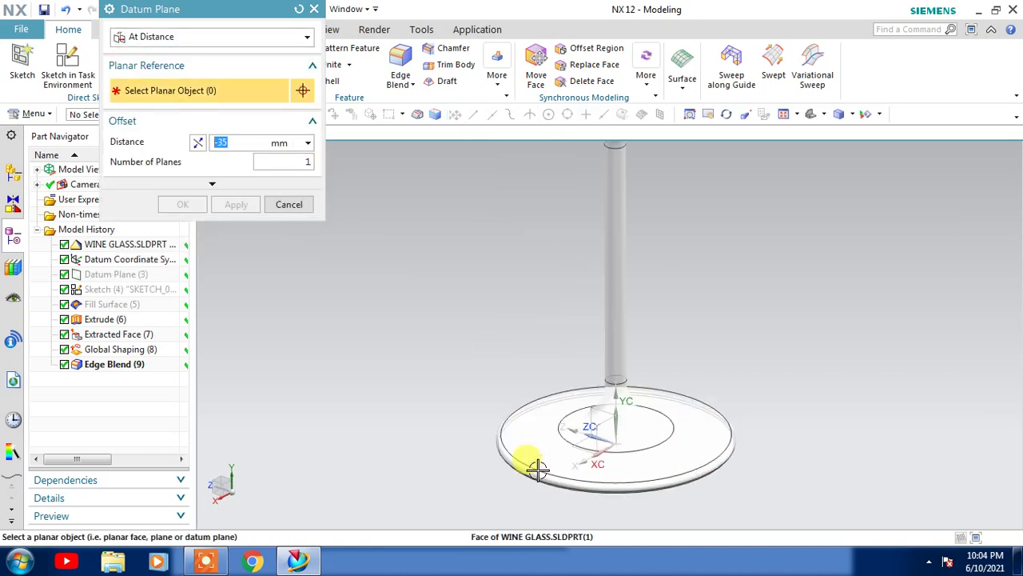
pyautogui.click(626, 432)
pyautogui.scroll(-4, 594, 457)
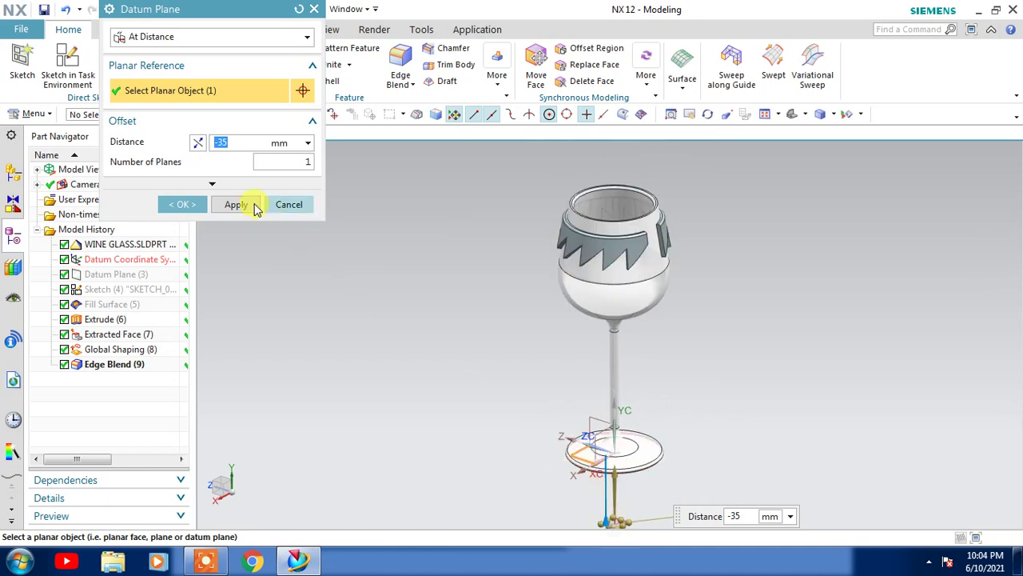
# Step: Reverse the plane's offset toward the bowl, raise it to just above the zigzag band's upper edge and create it at a reduced size
pyautogui.scroll(5, 658, 212)
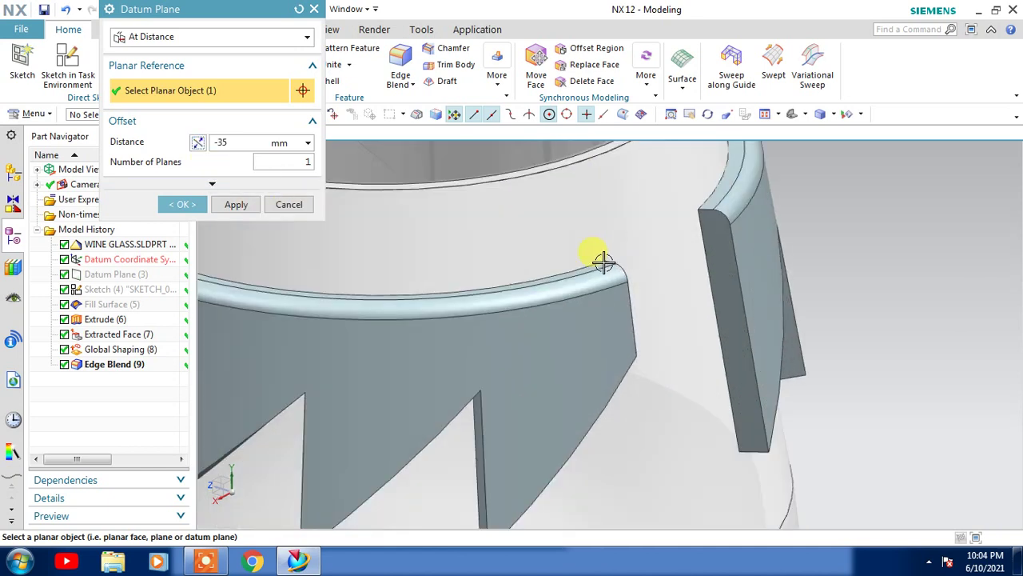
pyautogui.scroll(-6, 603, 262)
pyautogui.moveTo(670, 314); pyautogui.dragTo(733, 352, button='middle')
pyautogui.press('F8')
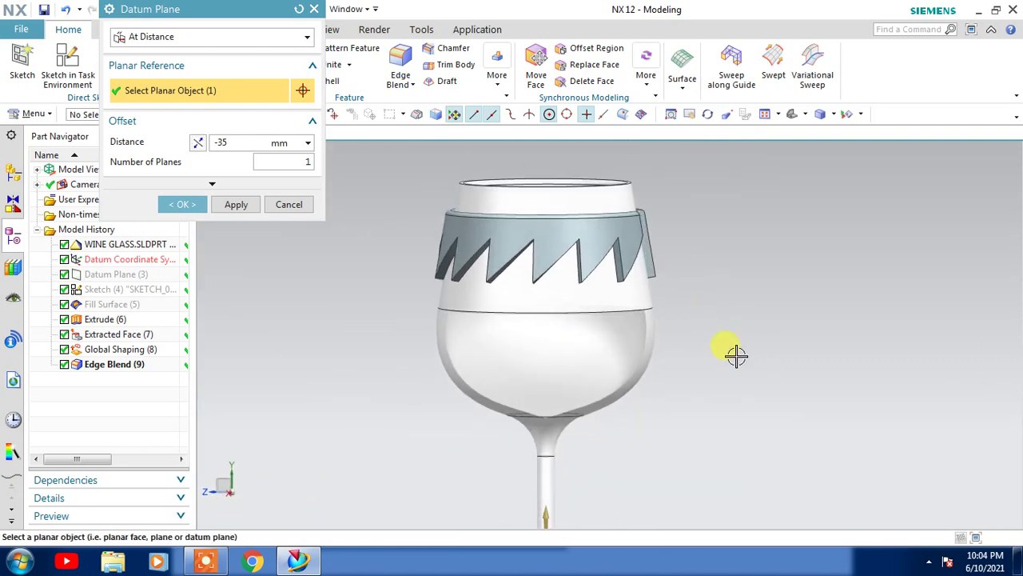
pyautogui.press('F8')
pyautogui.scroll(-4, 657, 461)
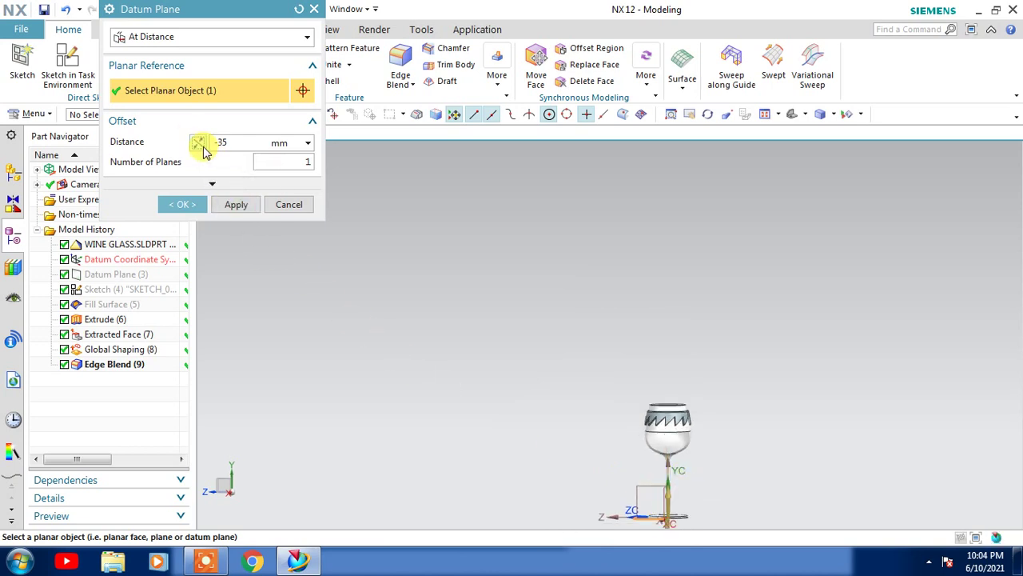
pyautogui.scroll(4, 660, 446)
pyautogui.moveTo(726, 434); pyautogui.dragTo(642, 487, button='middle')
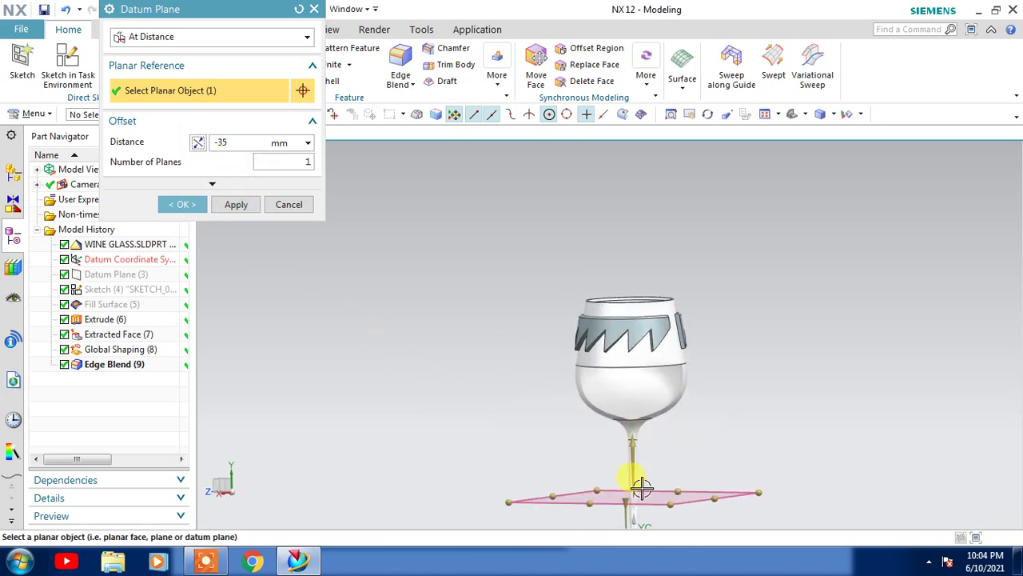
pyautogui.moveTo(618, 496); pyautogui.dragTo(598, 320)
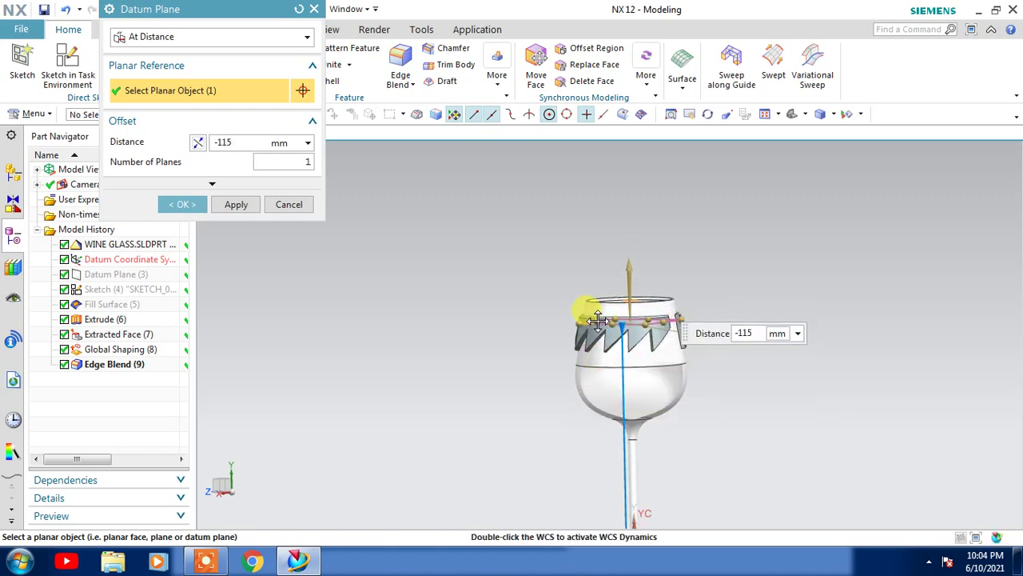
pyautogui.scroll(8, 600, 311)
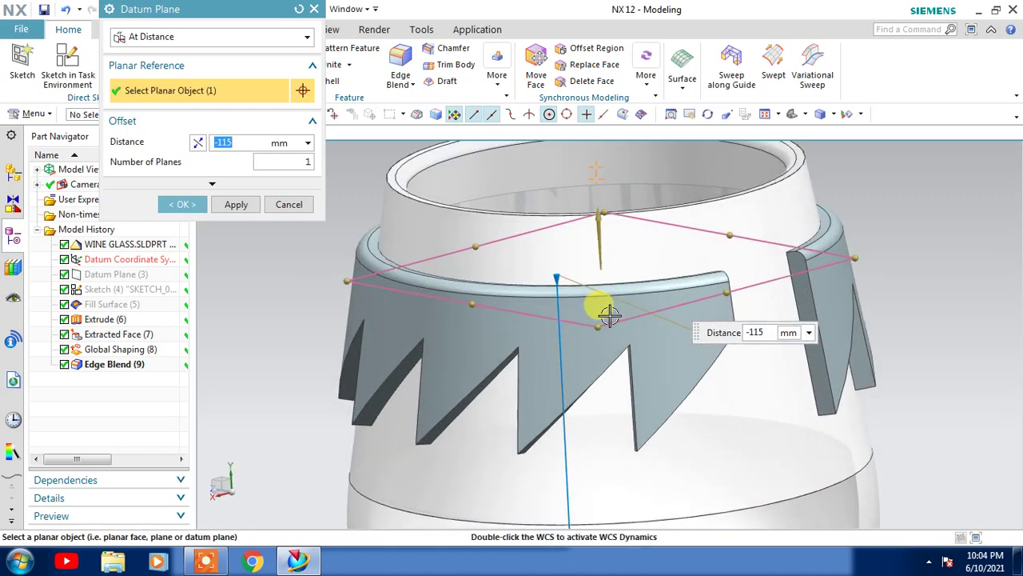
pyautogui.moveTo(609, 316); pyautogui.dragTo(713, 269)
pyautogui.moveTo(912, 410); pyautogui.dragTo(878, 414, button='middle')
pyautogui.click(185, 204)
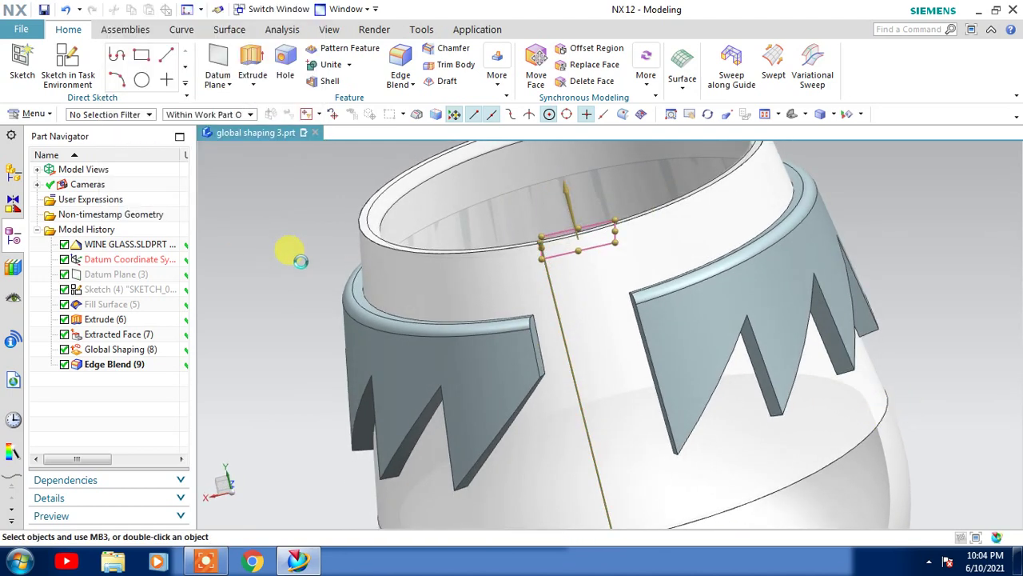
# Step: Trim the wine glass body with the new datum plane, removing the part of the rim above it
pyautogui.moveTo(296, 258); pyautogui.dragTo(310, 265, button='middle')
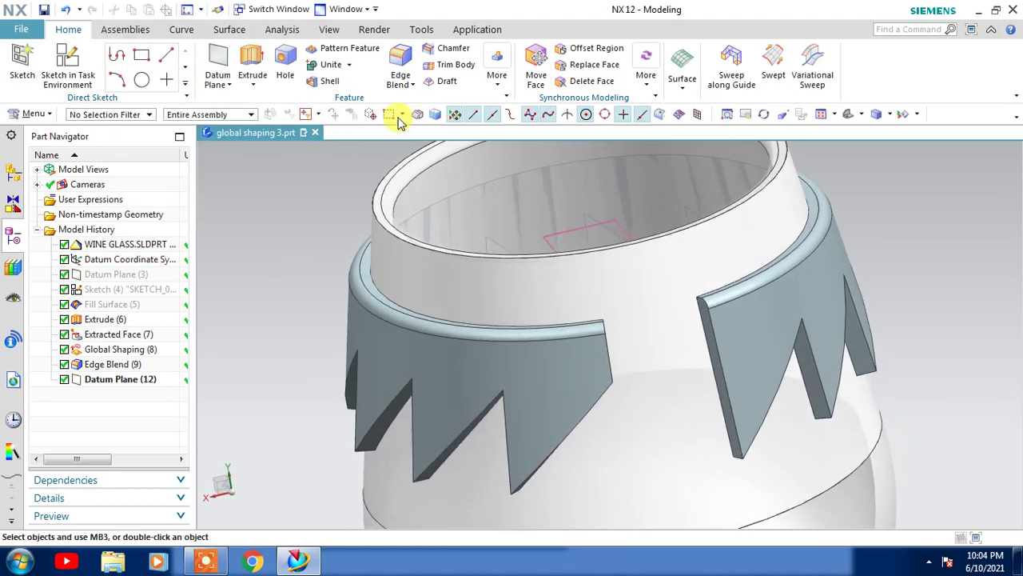
pyautogui.click(455, 64)
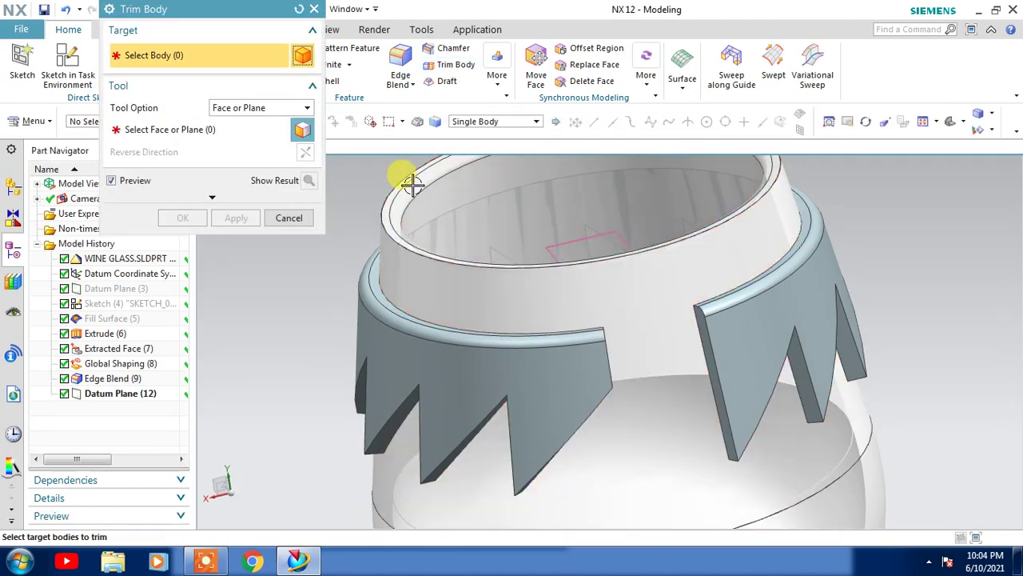
pyautogui.click(409, 179)
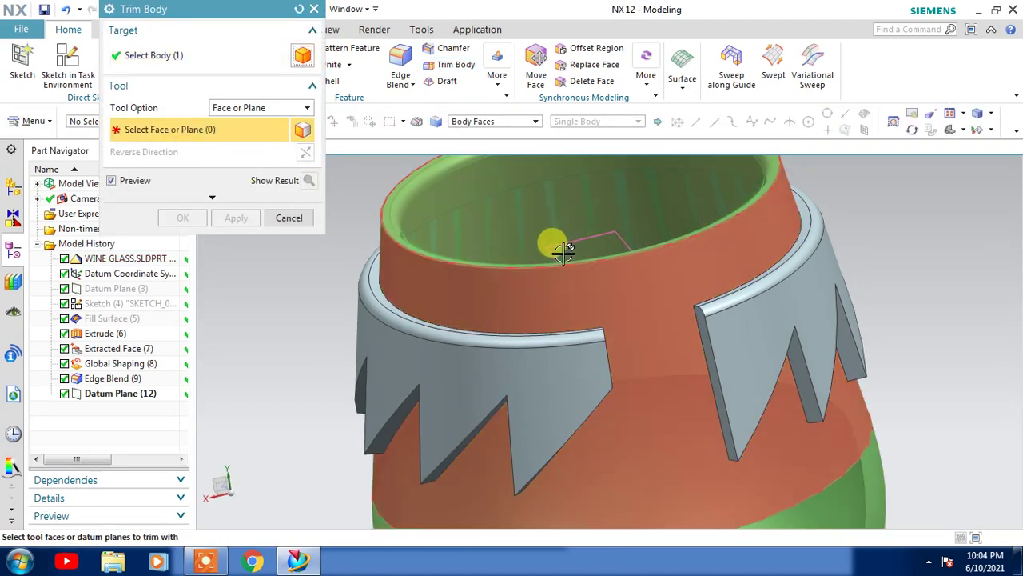
pyautogui.click(548, 233)
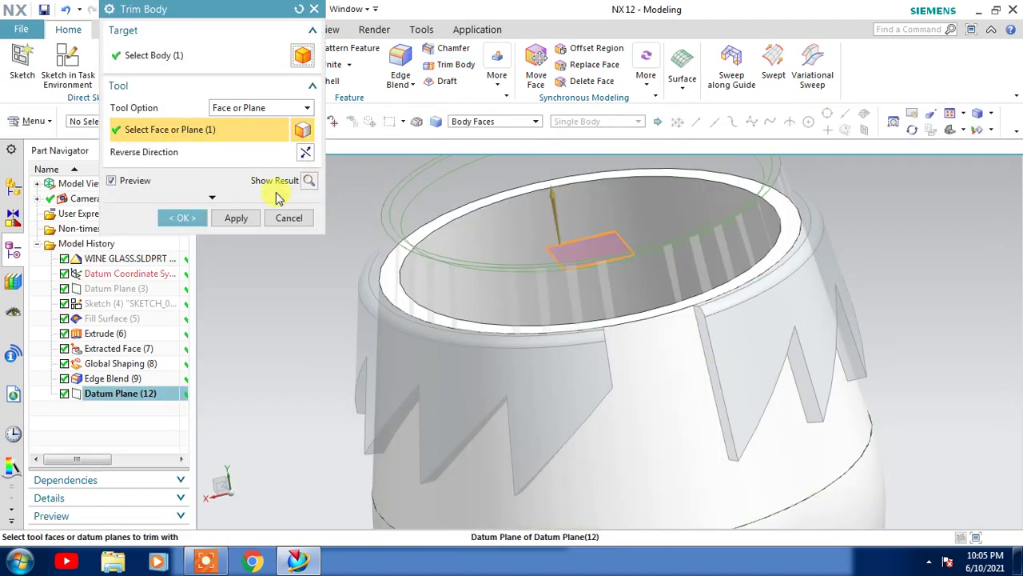
pyautogui.click(224, 219)
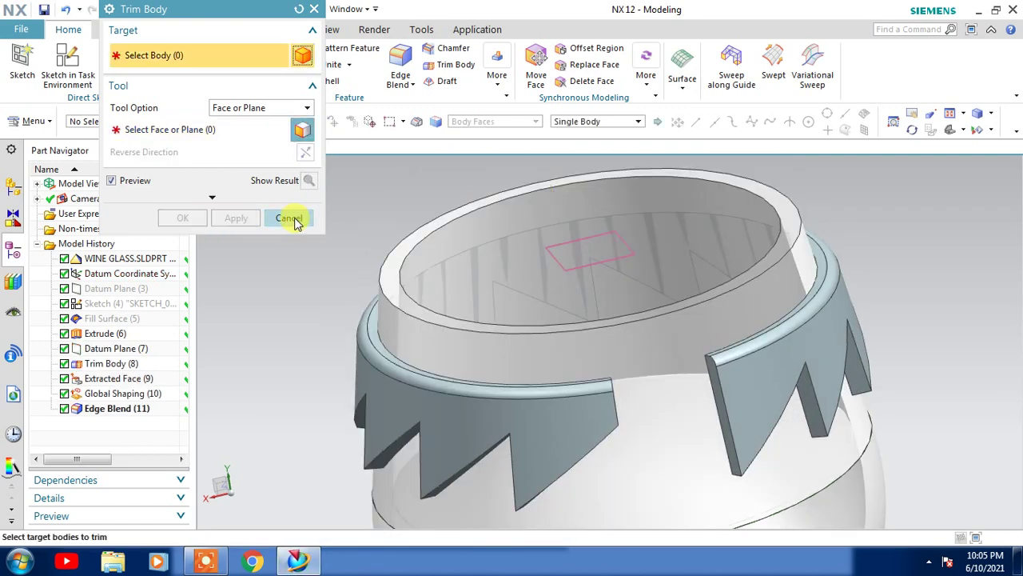
pyautogui.click(290, 218)
# Step: Hide the extracted face on the upper part of the wine glass bowl
pyautogui.scroll(-4, 373, 267)
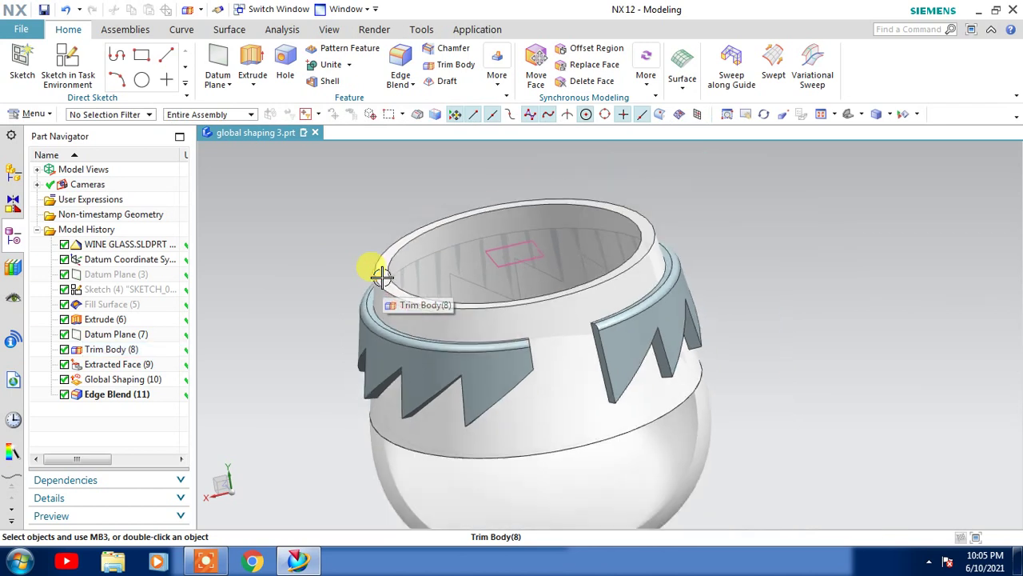
pyautogui.click(135, 394)
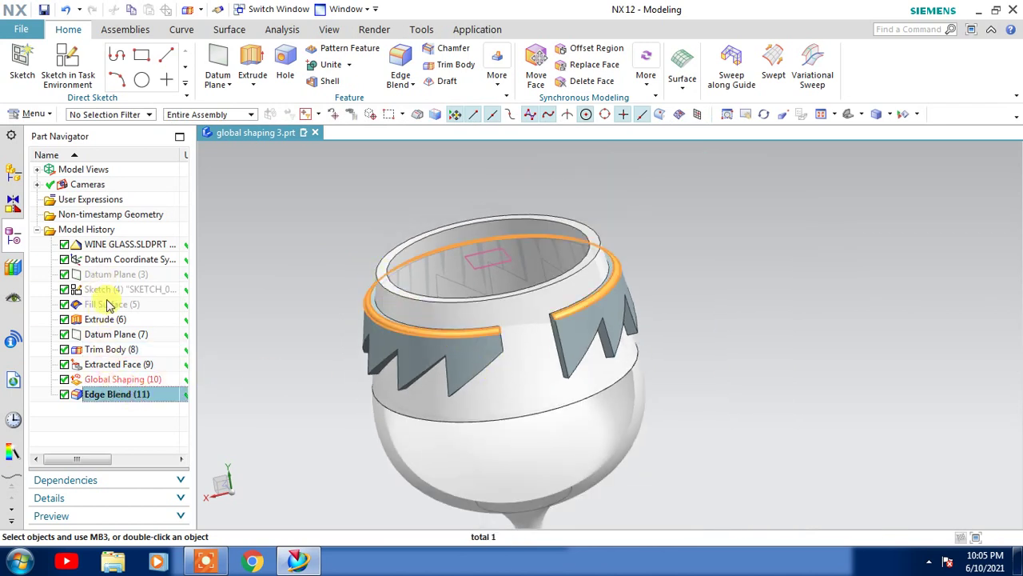
pyautogui.click(114, 365)
pyautogui.rightClick(112, 365)
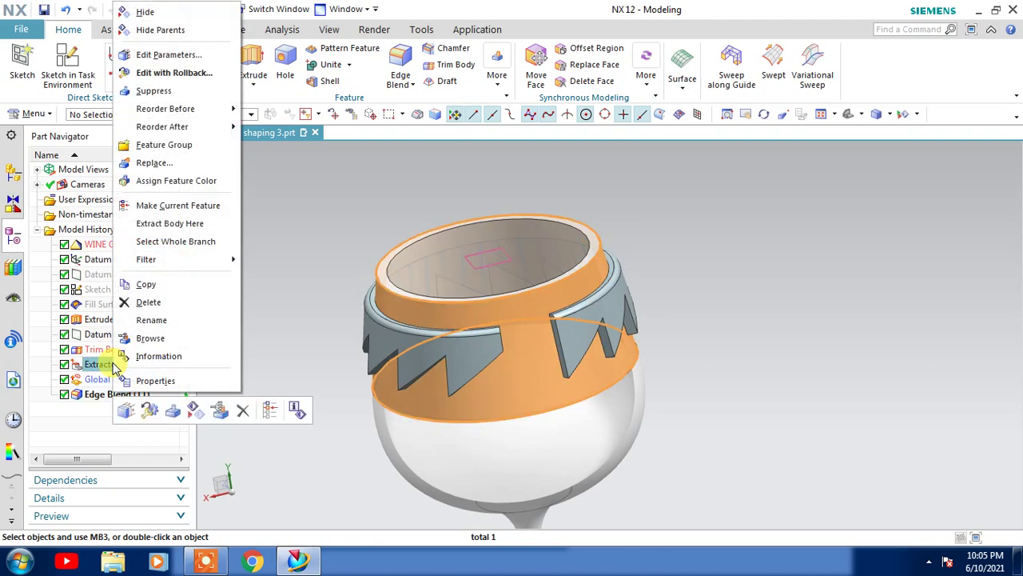
pyautogui.click(140, 12)
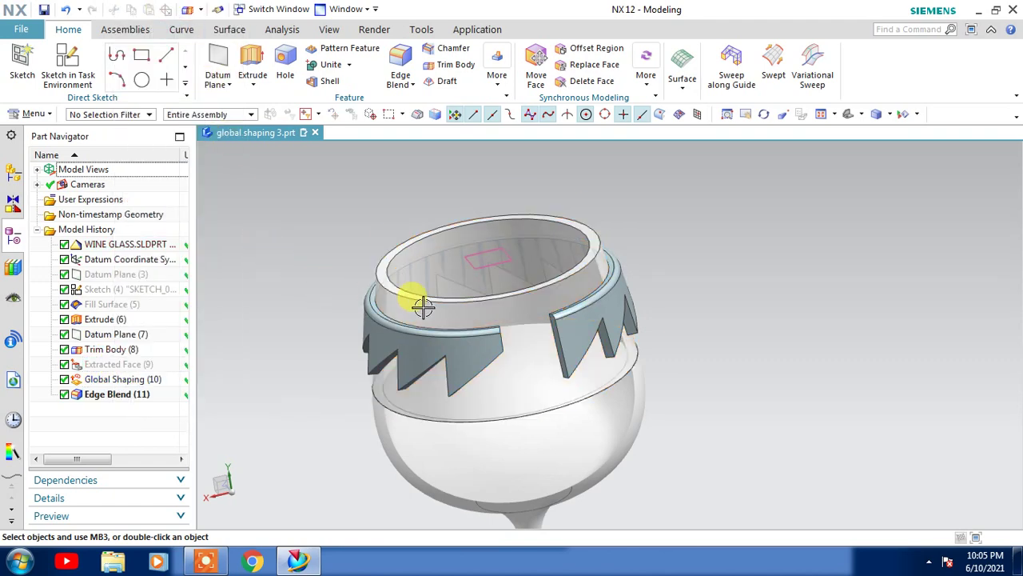
pyautogui.click(91, 397)
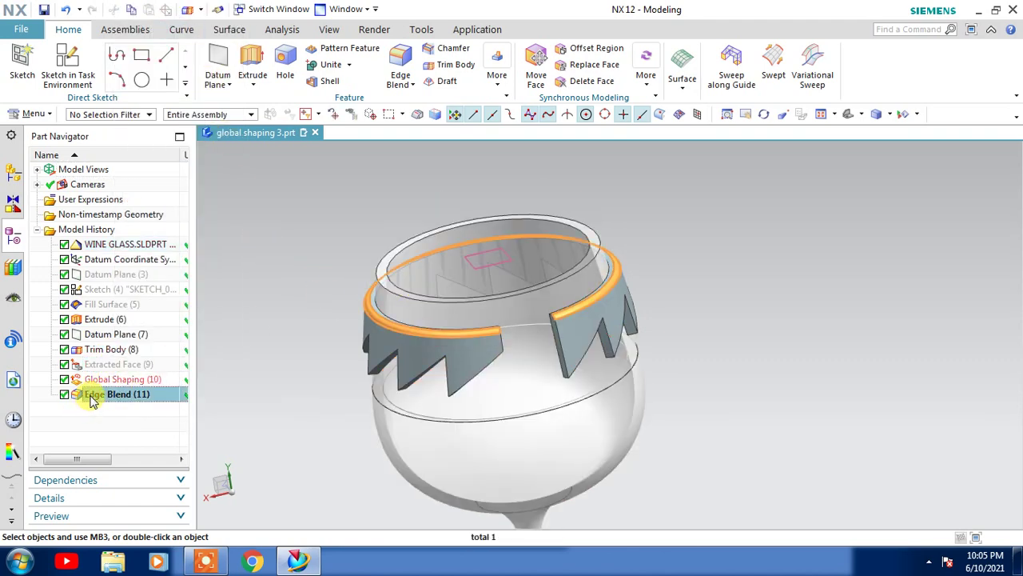
pyautogui.doubleClick(92, 398)
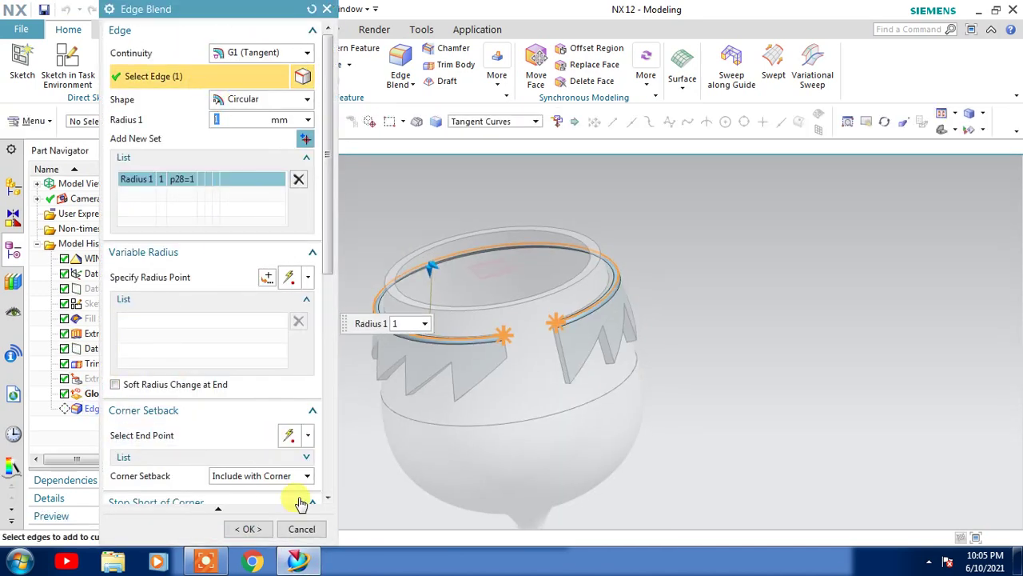
pyautogui.click(301, 528)
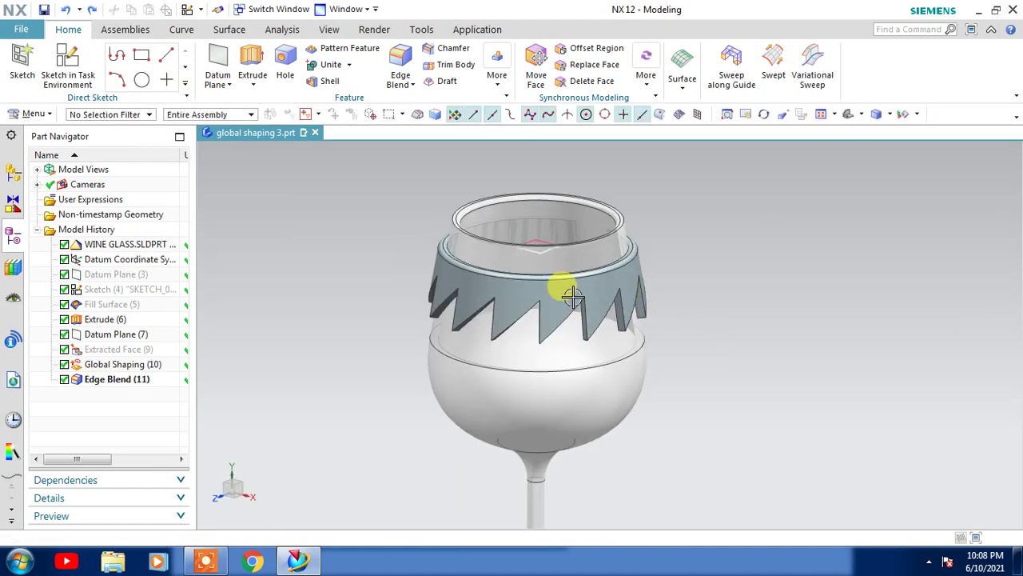
# Step: Edit the zigzag sketch so the band's upper line reaches the outer rectangle's top edge, finish it and hide the sketch
pyautogui.doubleClick(131, 289)
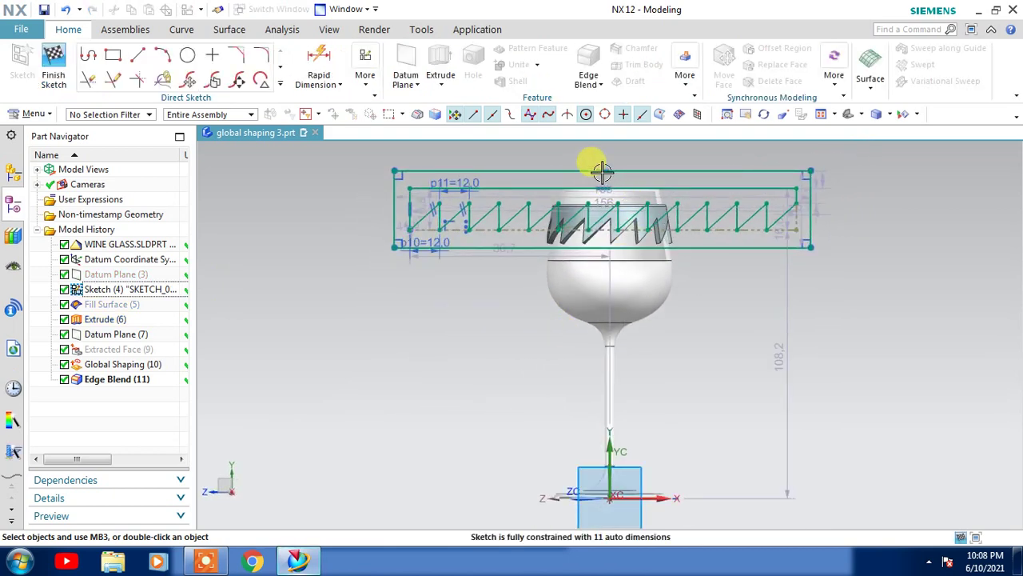
pyautogui.scroll(2, 602, 172)
pyautogui.moveTo(601, 189); pyautogui.dragTo(598, 194)
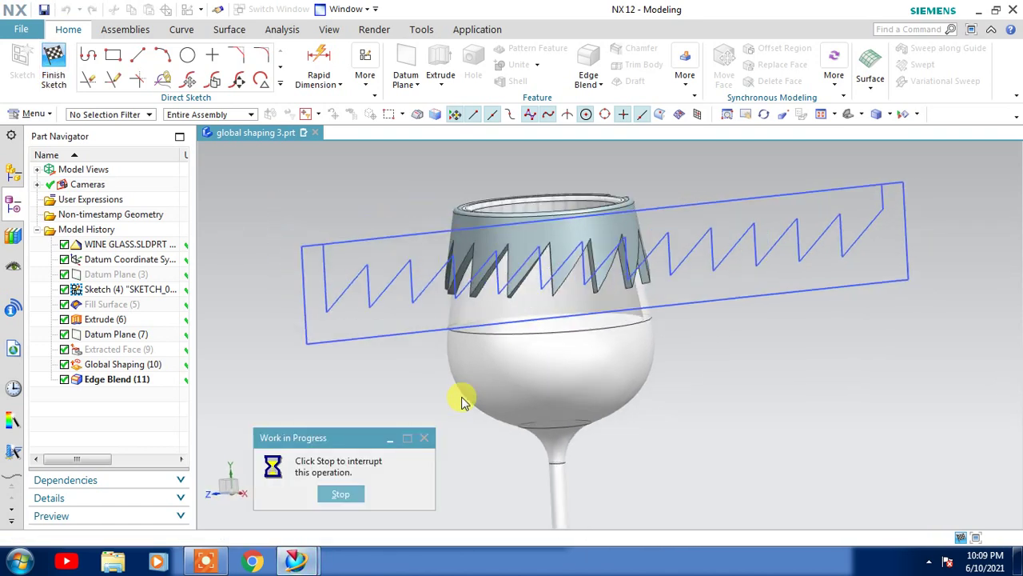
pyautogui.click(776, 237)
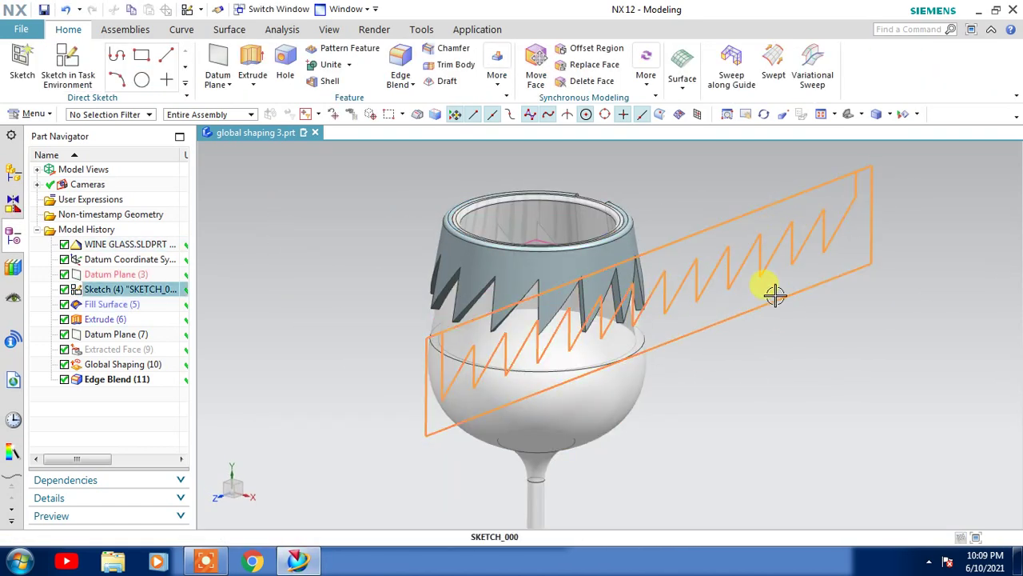
pyautogui.hotkey('ctrl', 'b')
# Step: Try to unite the wine glass body with the zigzag band and cancel the operation
pyautogui.moveTo(756, 366); pyautogui.dragTo(730, 373, button='middle')
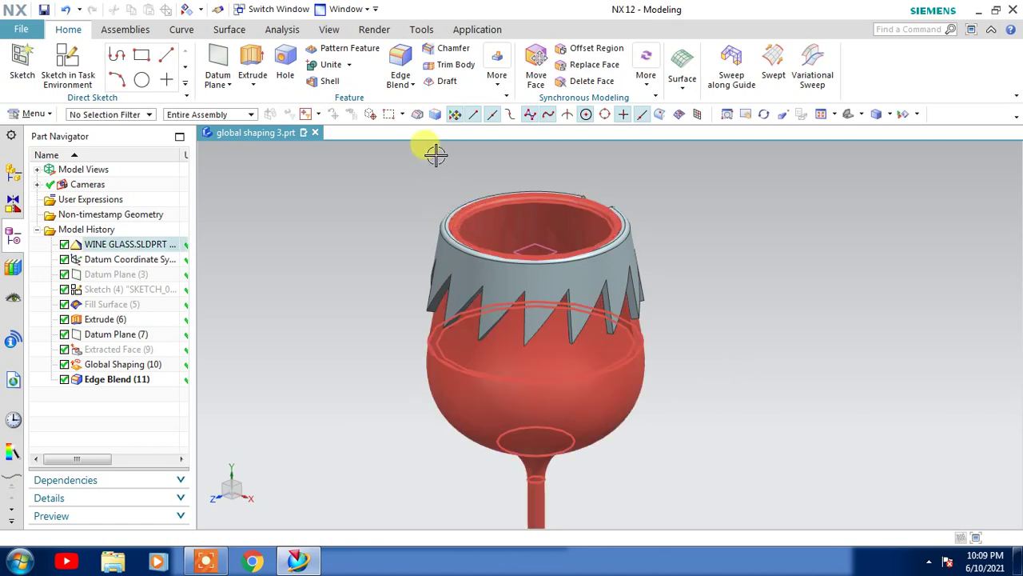
pyautogui.click(320, 67)
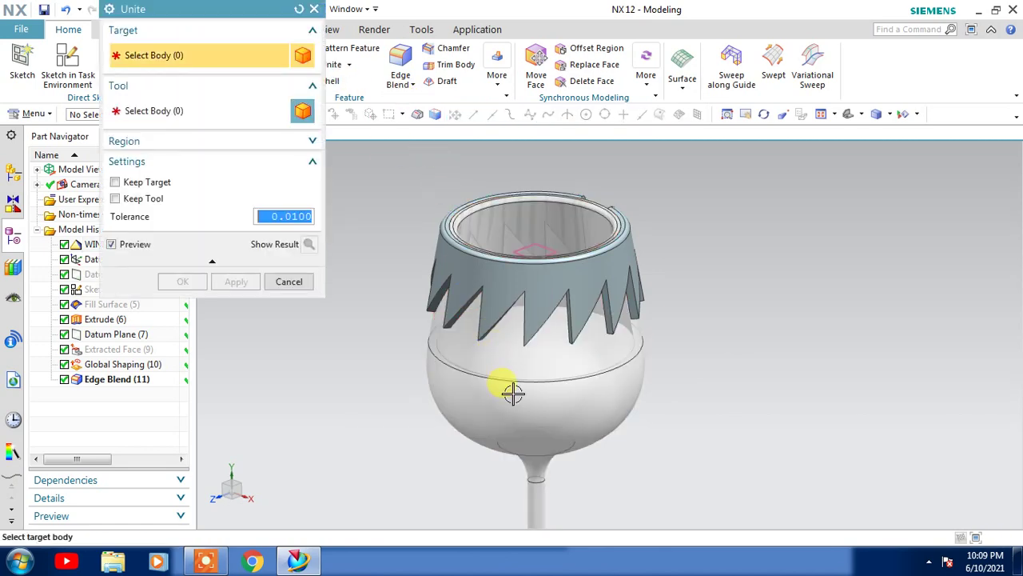
pyautogui.click(511, 392)
pyautogui.click(486, 282)
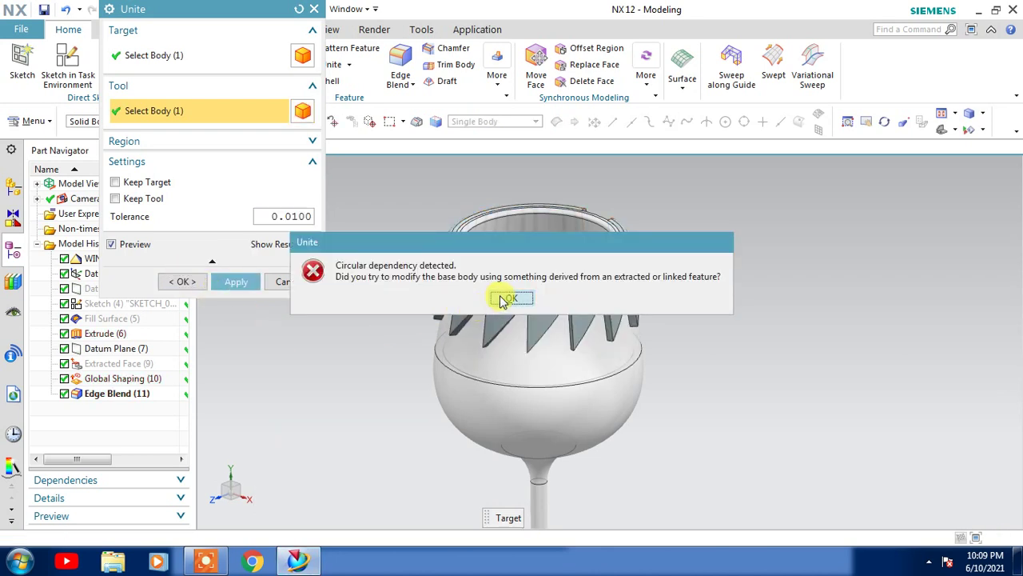
pyautogui.click(505, 299)
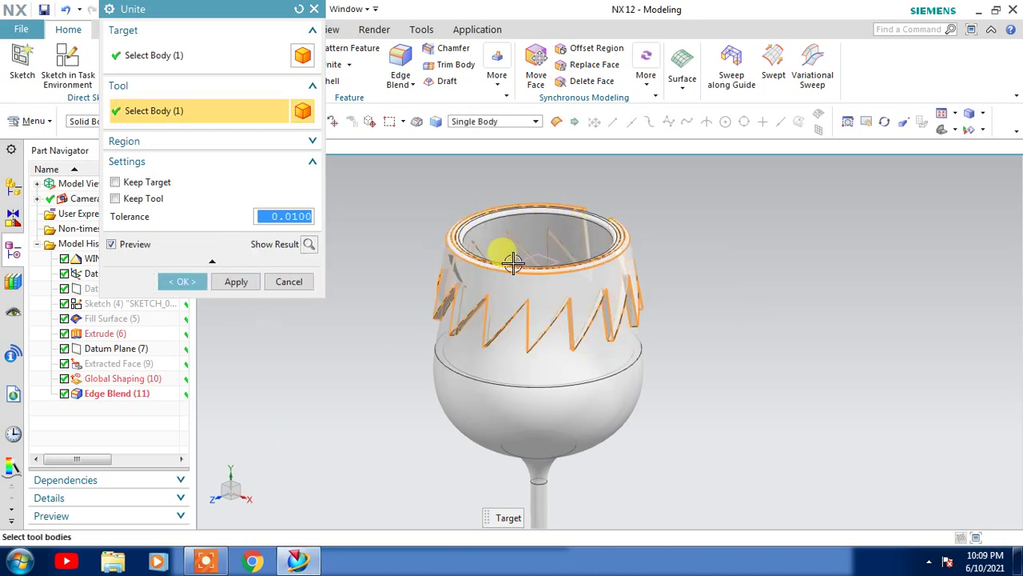
pyautogui.click(276, 285)
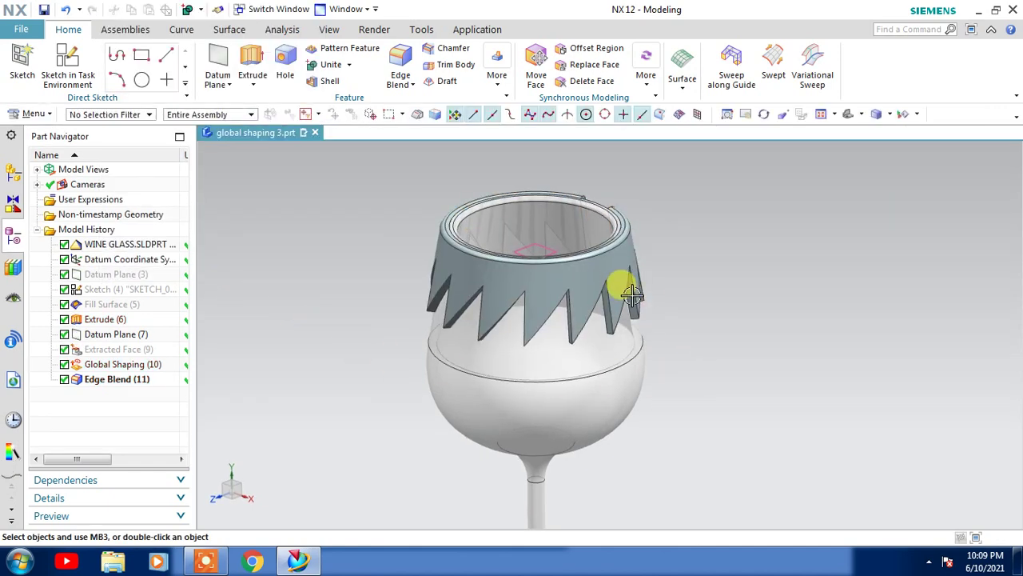
# Step: Set the wine glass body's translucency to 0 in its object display settings
pyautogui.click(616, 274)
pyautogui.click(570, 392)
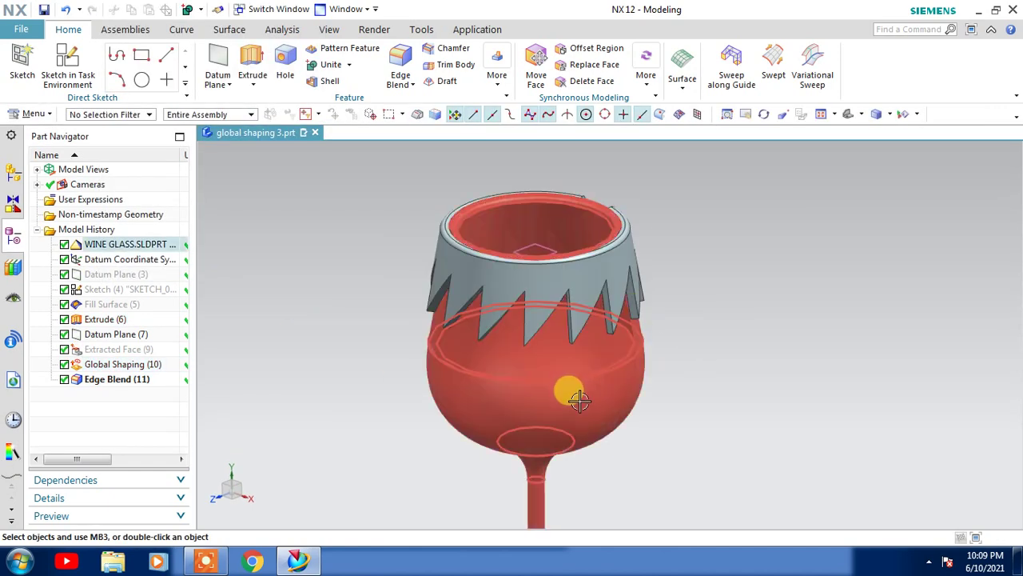
pyautogui.click(329, 30)
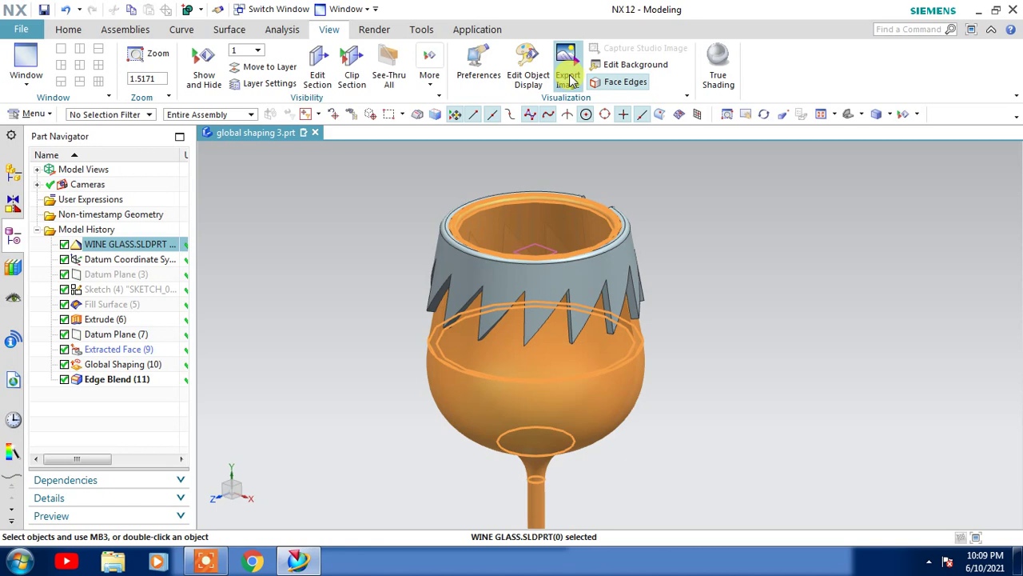
pyautogui.click(528, 67)
pyautogui.click(461, 375)
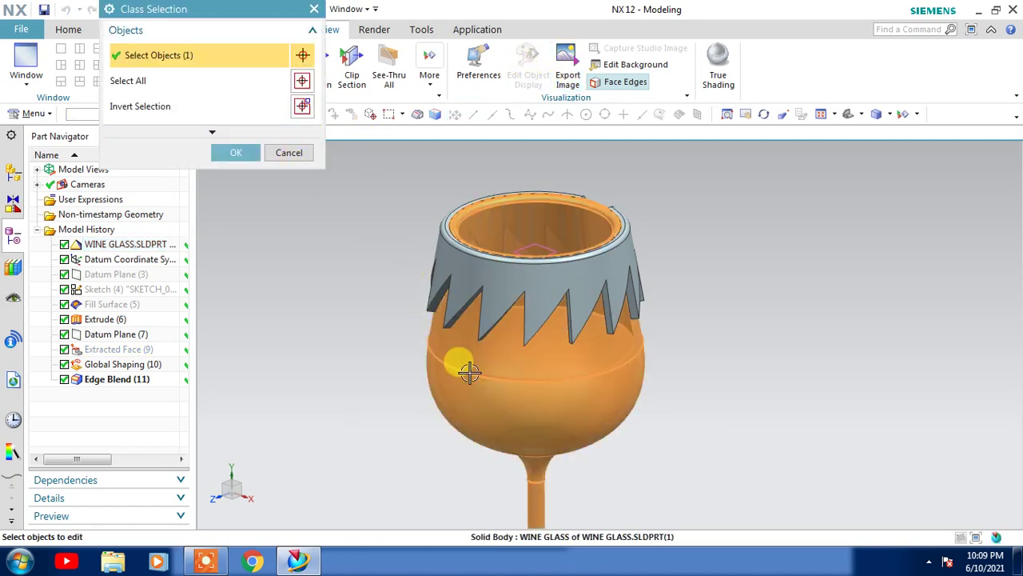
pyautogui.click(235, 152)
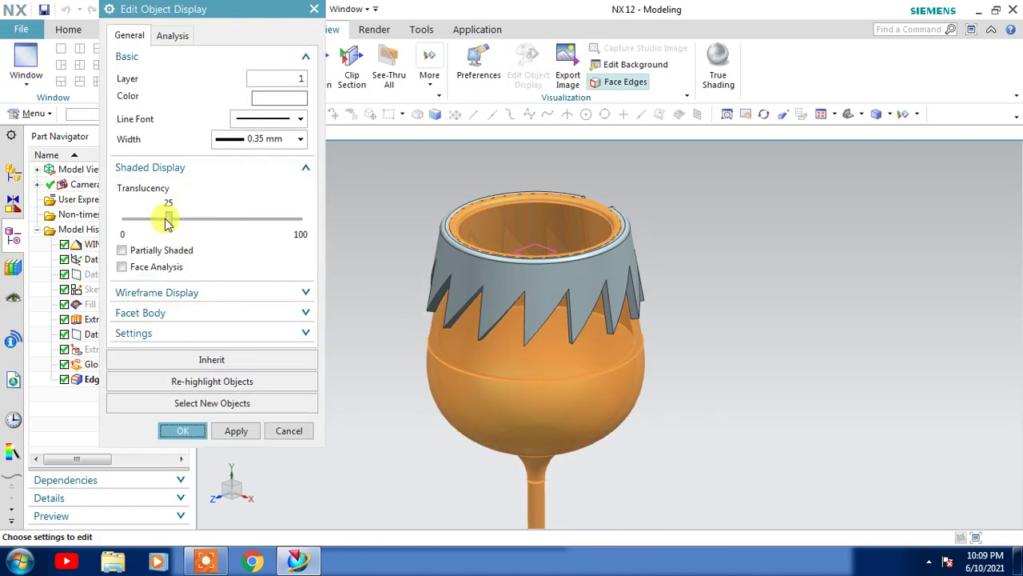
pyautogui.moveTo(167, 222); pyautogui.dragTo(121, 227)
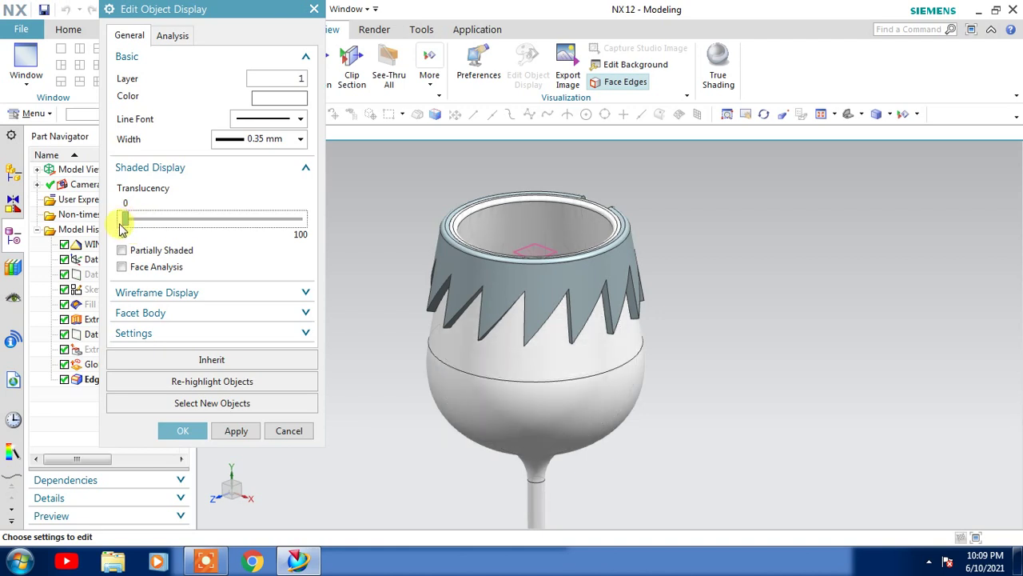
pyautogui.click(183, 432)
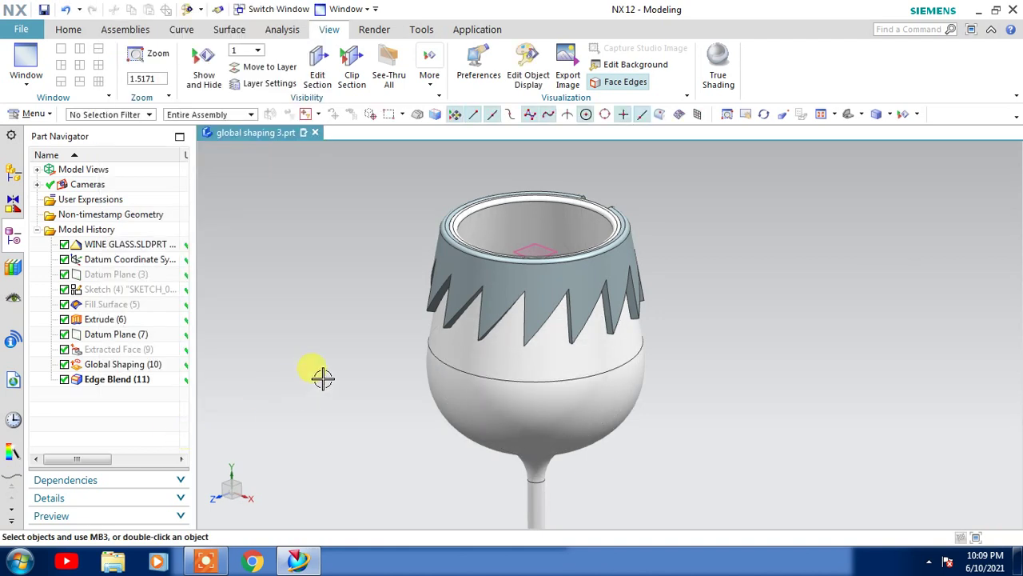
# Step: Inspect the wrapped zigzag band on the glass and review the settings of its extrusion
pyautogui.click(496, 288)
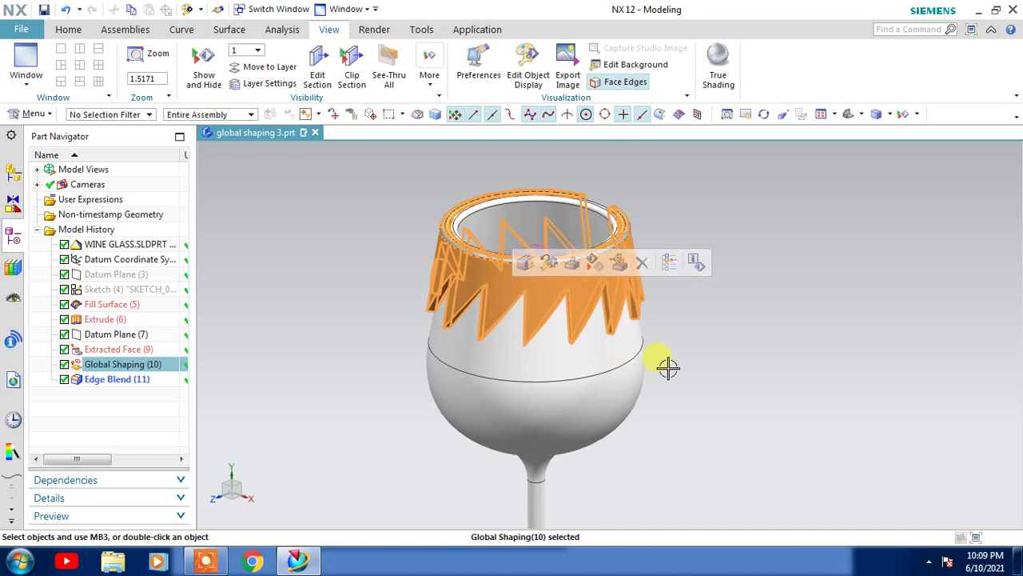
pyautogui.scroll(-3, 693, 361)
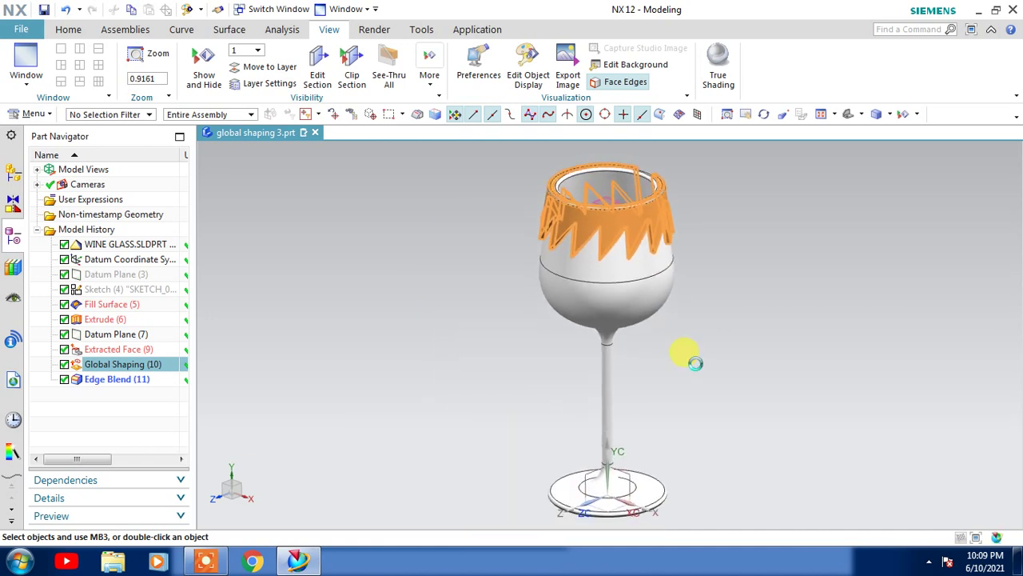
pyautogui.click(711, 326)
pyautogui.moveTo(721, 325)
pyautogui.mouseDown(button='middle')
pyautogui.moveTo(708, 309)
pyautogui.moveTo(720, 300)
pyautogui.moveTo(725, 318)
pyautogui.moveTo(718, 310)
pyautogui.mouseUp(button='middle')
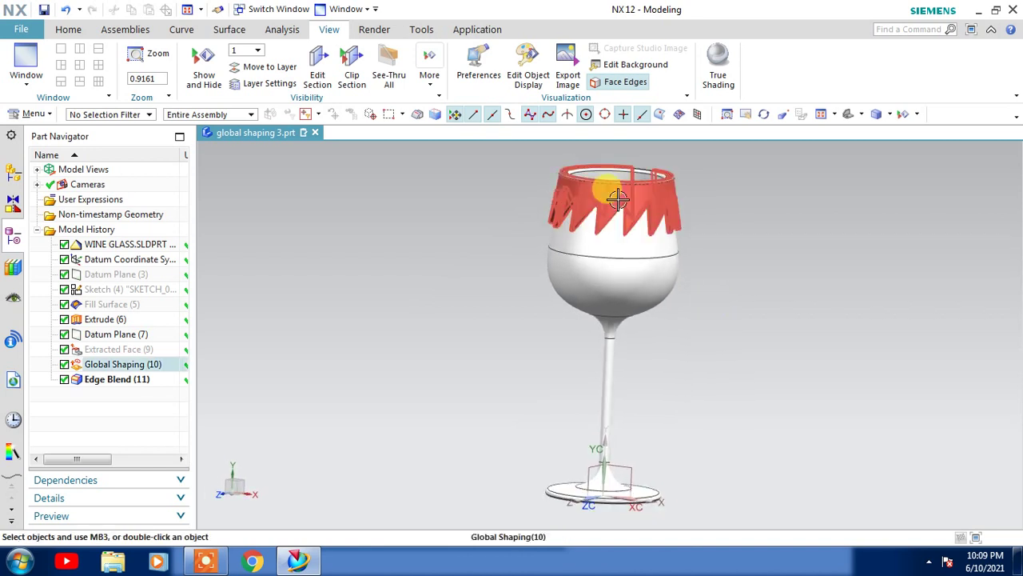
pyautogui.doubleClick(118, 317)
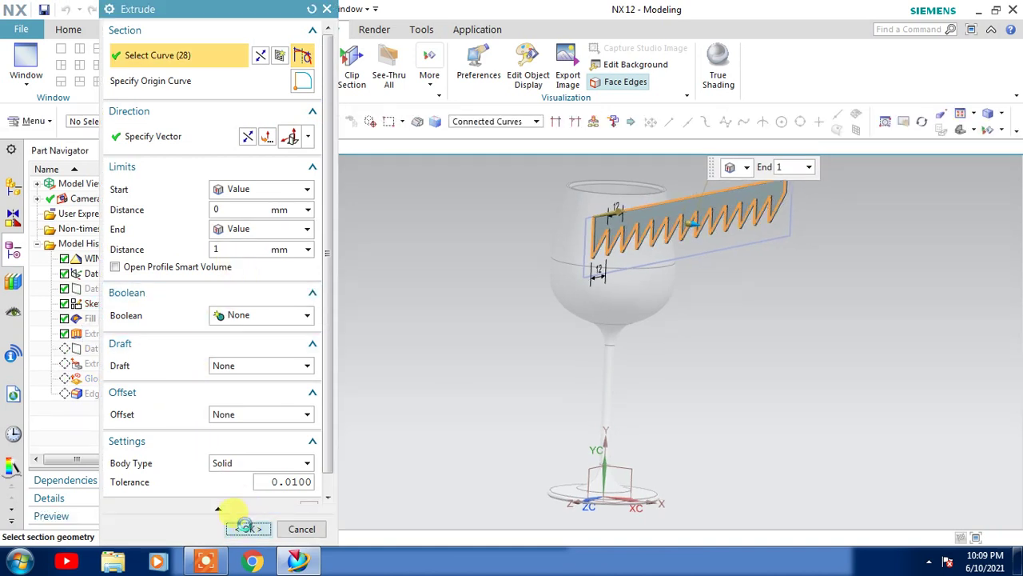
pyautogui.click(245, 528)
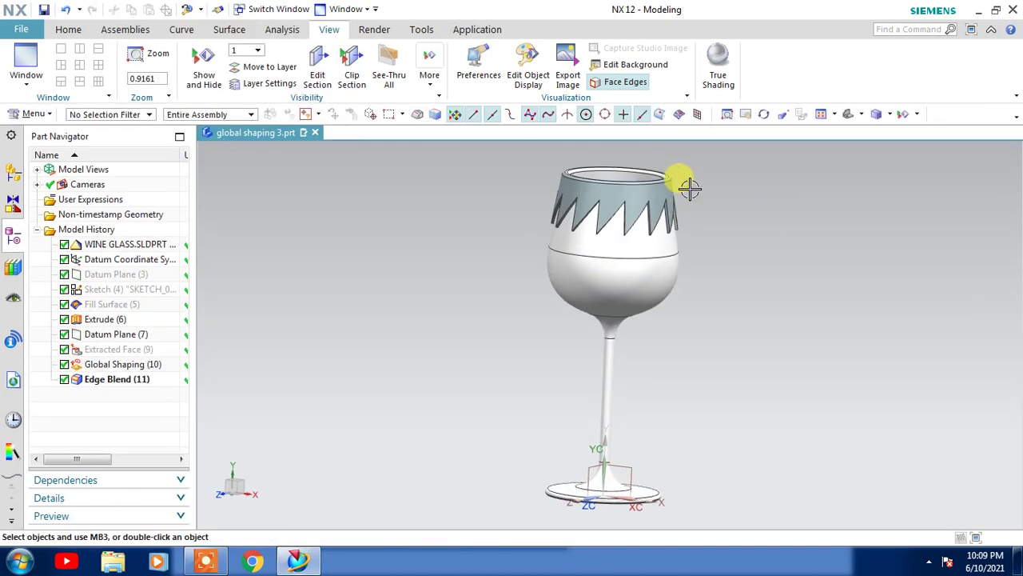
# Step: Turn on True Shading and view the wine glass from above the rim
pyautogui.scroll(5, 682, 168)
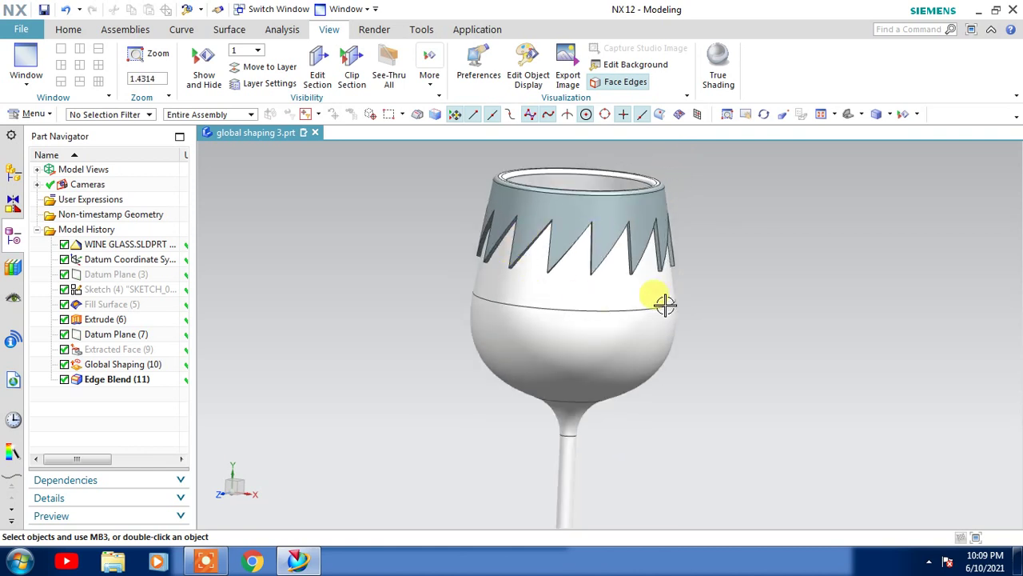
pyautogui.moveTo(664, 305); pyautogui.dragTo(672, 307, button='middle')
pyautogui.scroll(-1, 674, 305)
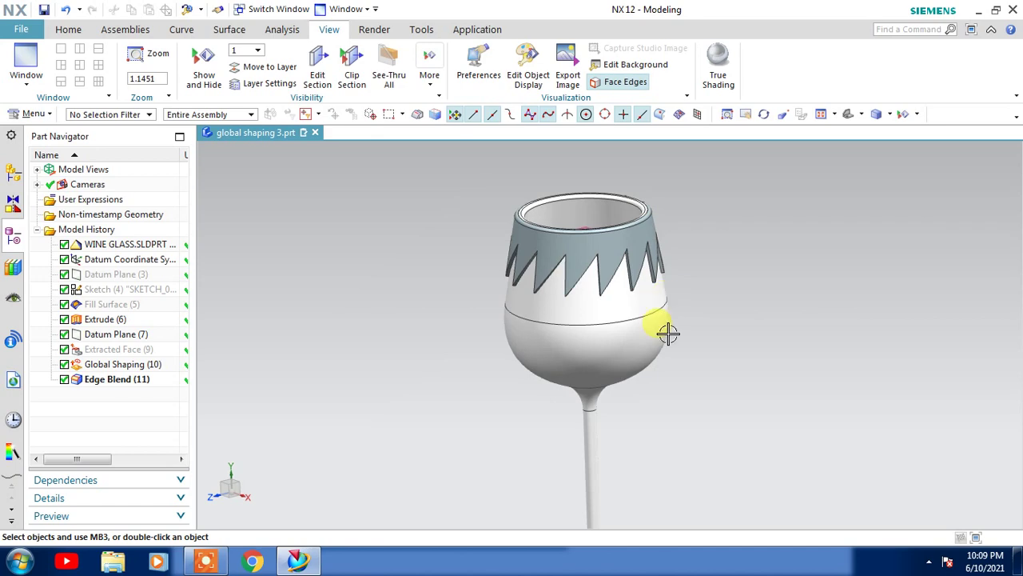
pyautogui.scroll(-2, 668, 334)
pyautogui.click(717, 61)
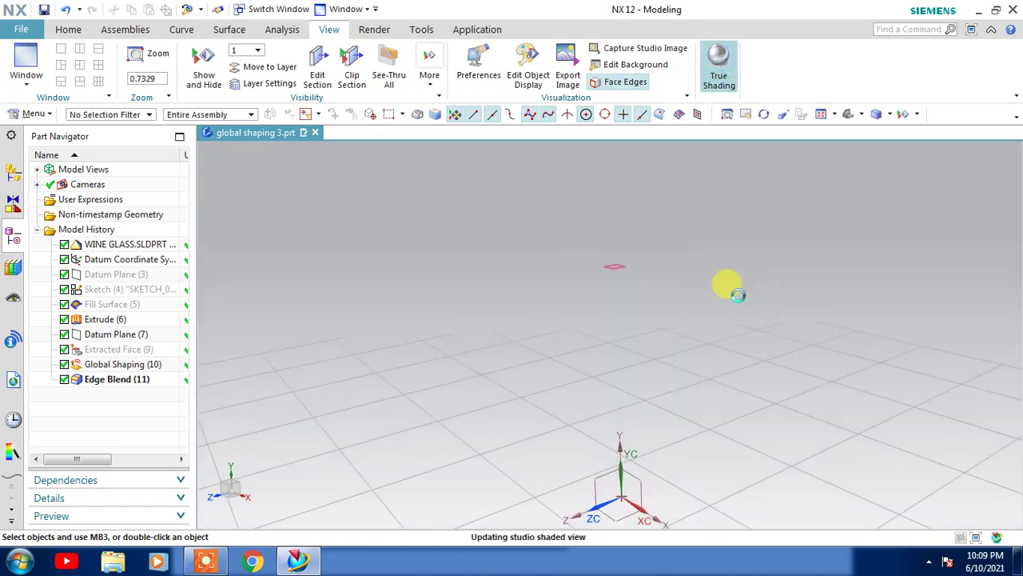
pyautogui.scroll(2, 724, 338)
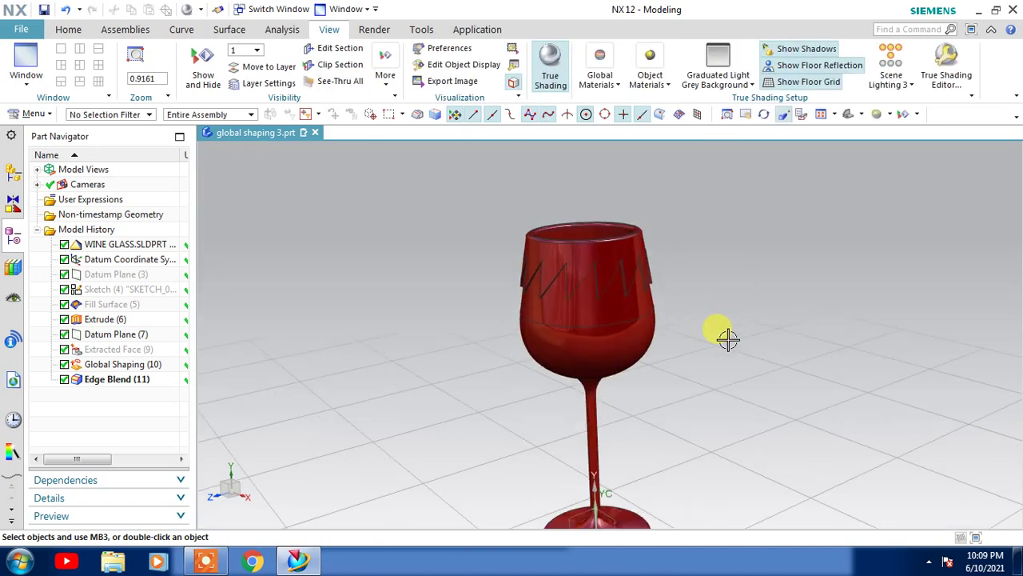
pyautogui.moveTo(726, 338)
pyautogui.mouseDown(button='middle')
pyautogui.moveTo(744, 309)
pyautogui.moveTo(717, 346)
pyautogui.moveTo(734, 322)
pyautogui.mouseUp(button='middle')
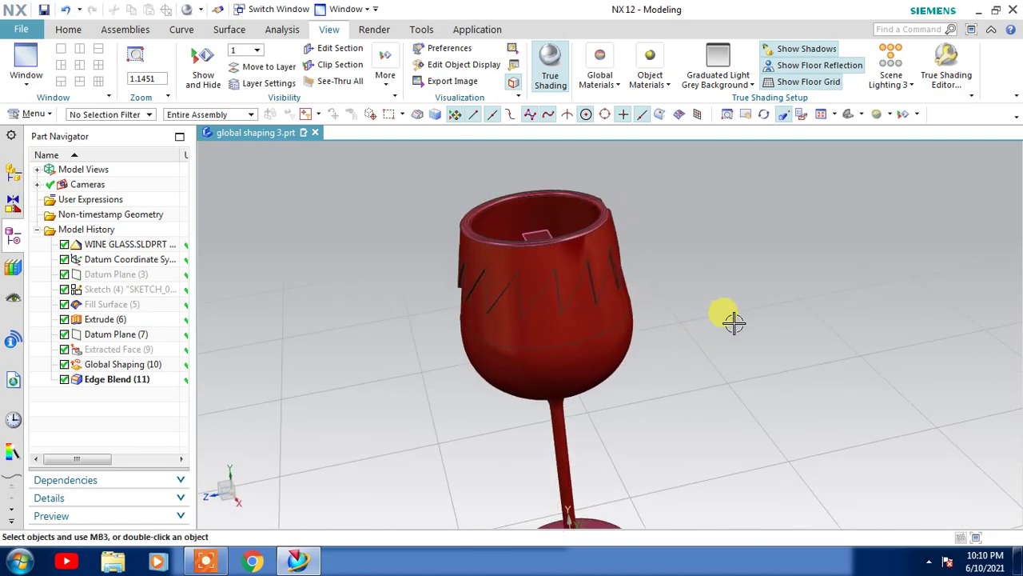
# Step: Change the True Shading global material to a reflective finish that shows the glass and zigzag band in distinct grey tones
pyautogui.scroll(-4, 727, 324)
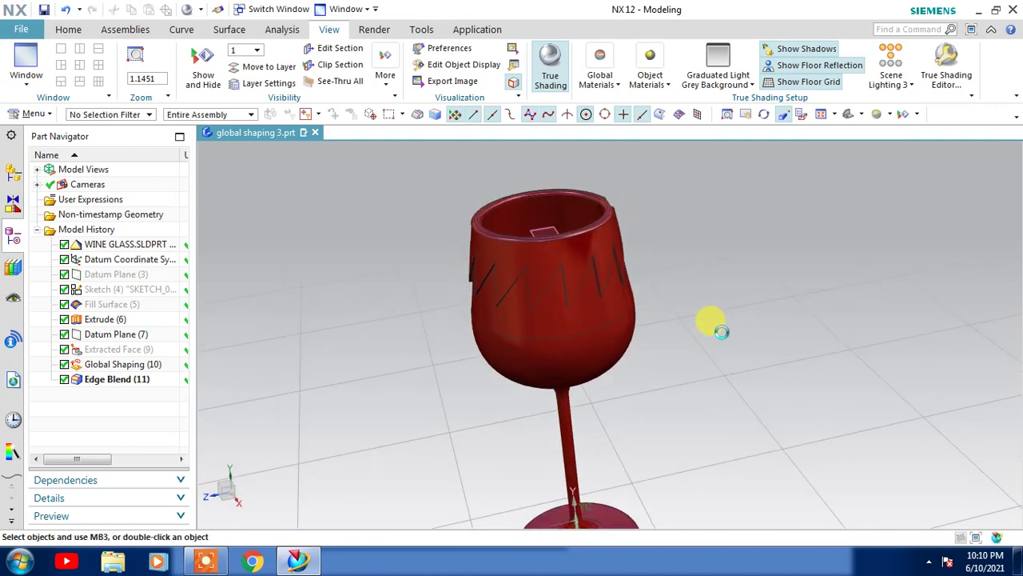
pyautogui.click(595, 82)
pyautogui.click(589, 101)
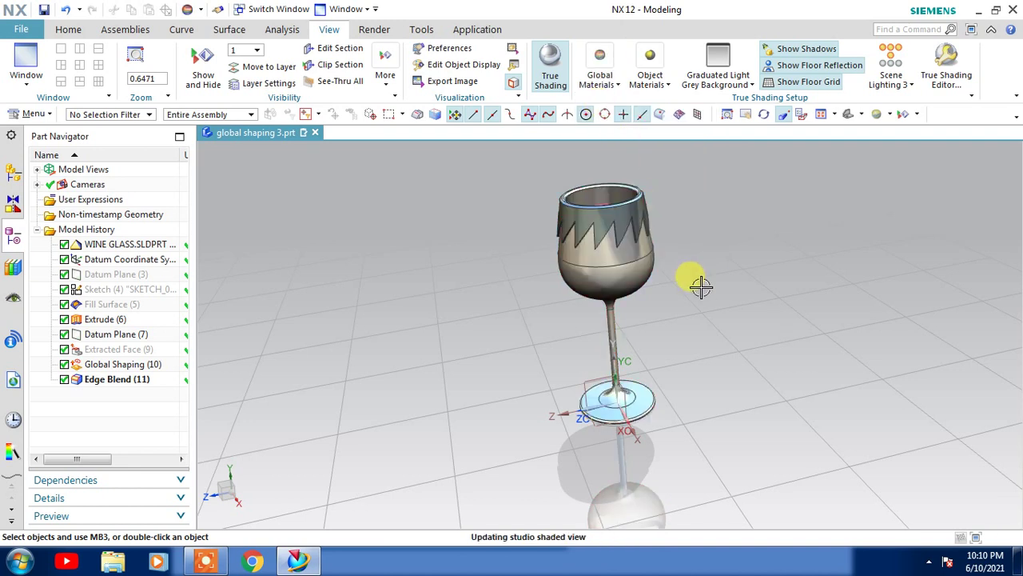